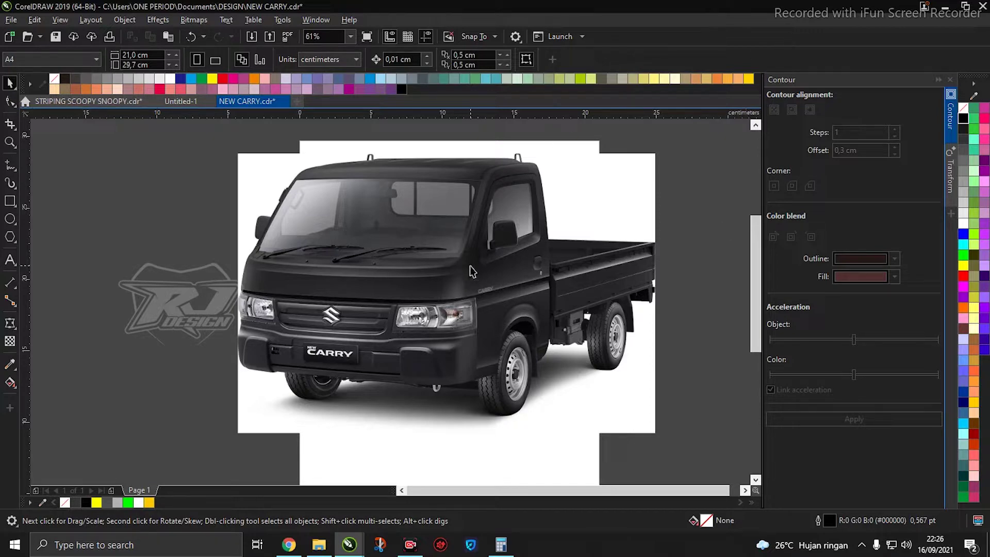
Examine the front, cab and cargo bed of the pickup truck photo
mouse_move(469, 281)
left_mouse_down()
mouse_move(278, 264)
mouse_move(469, 281)
left_mouse_up()
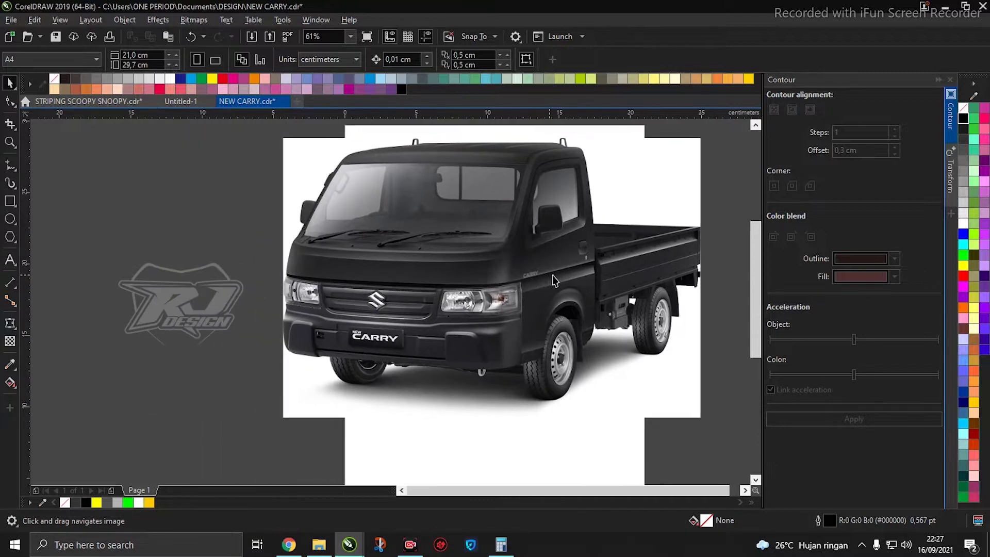
scroll(616, 282, "up", 2)
scroll(593, 277, "down", 2)
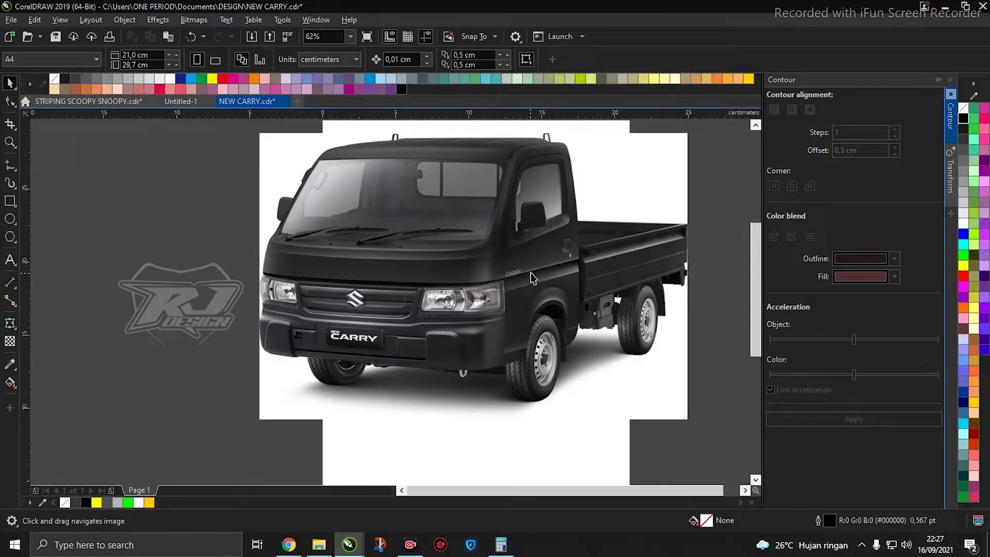
scroll(523, 278, "up", 2)
scroll(531, 267, "down", 2)
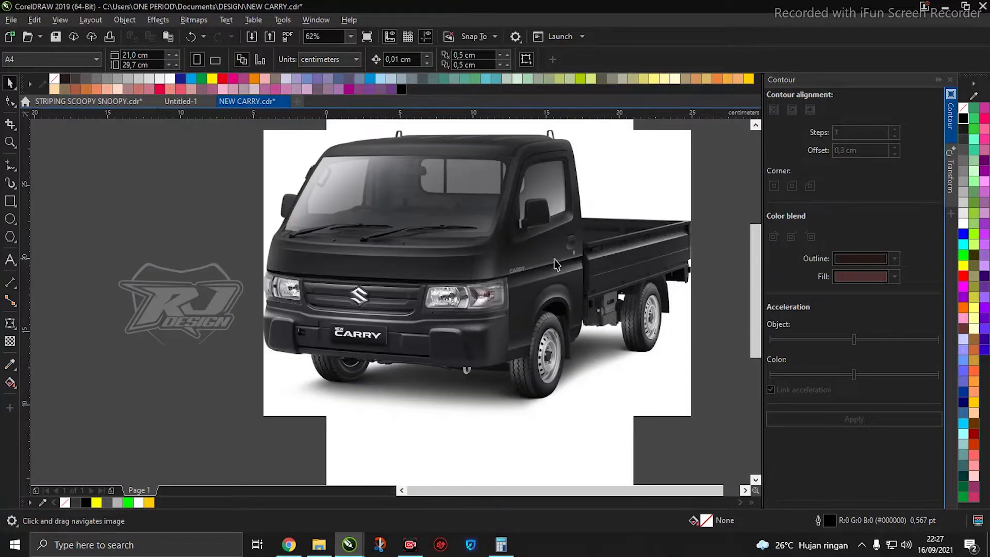
left_click_drag(419, 278, 487, 296)
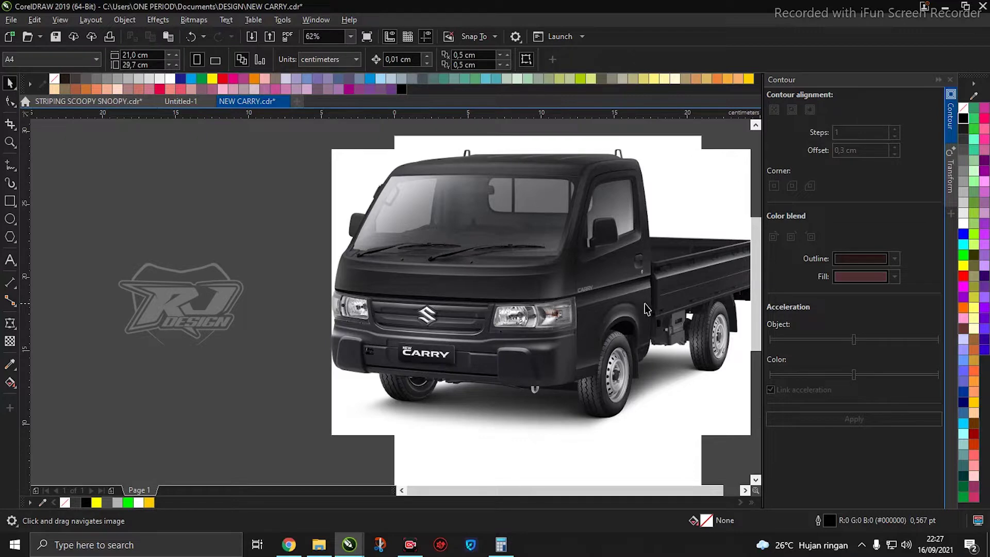
scroll(644, 317, "down", 2)
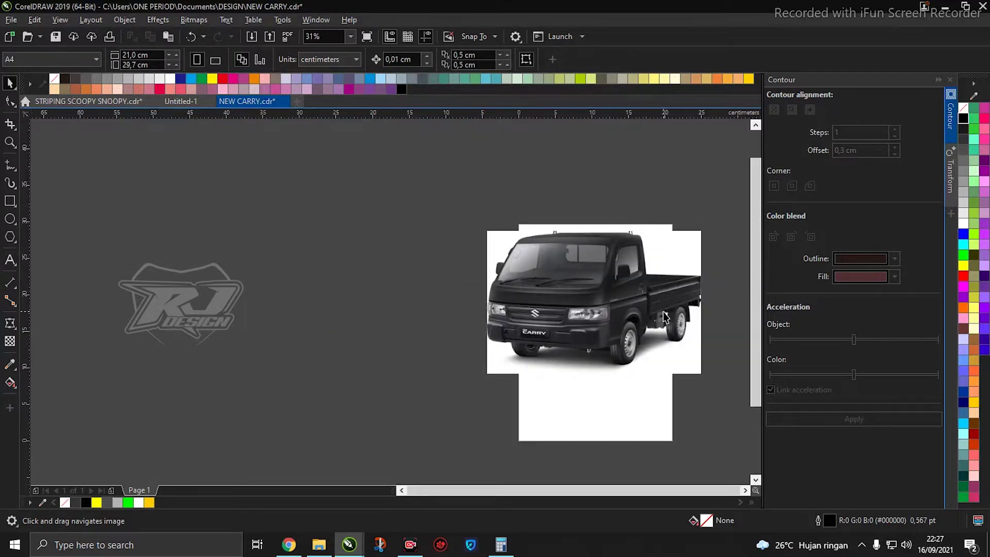
scroll(665, 317, "up", 2)
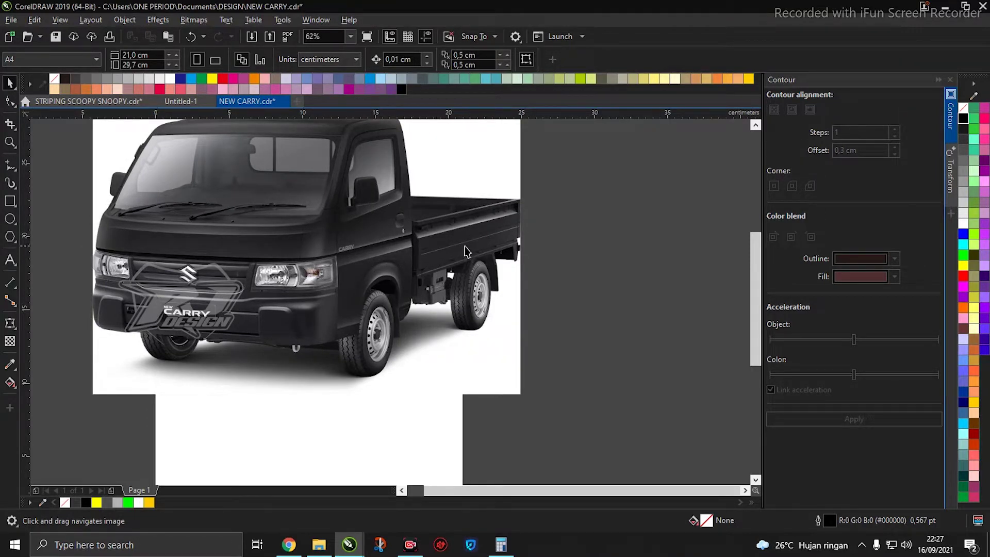
left_click_drag(367, 246, 450, 279)
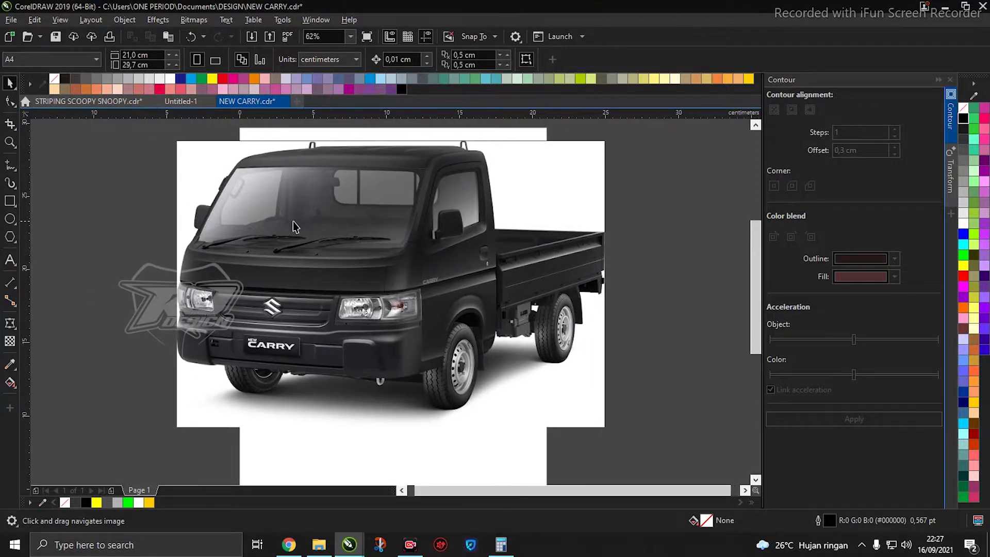
scroll(293, 221, "up", 1)
scroll(309, 229, "down", 1)
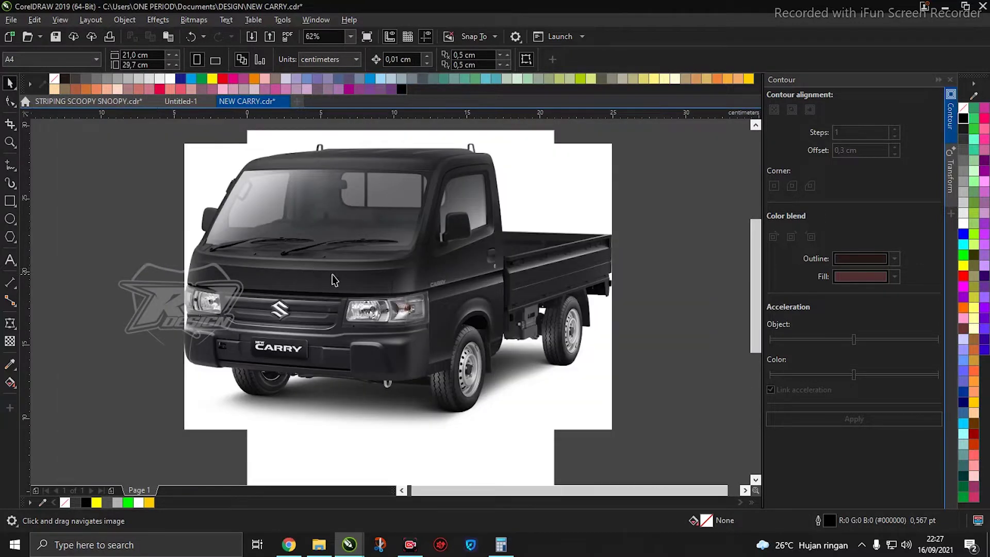
scroll(410, 292, "up", 1)
scroll(293, 276, "down", 1)
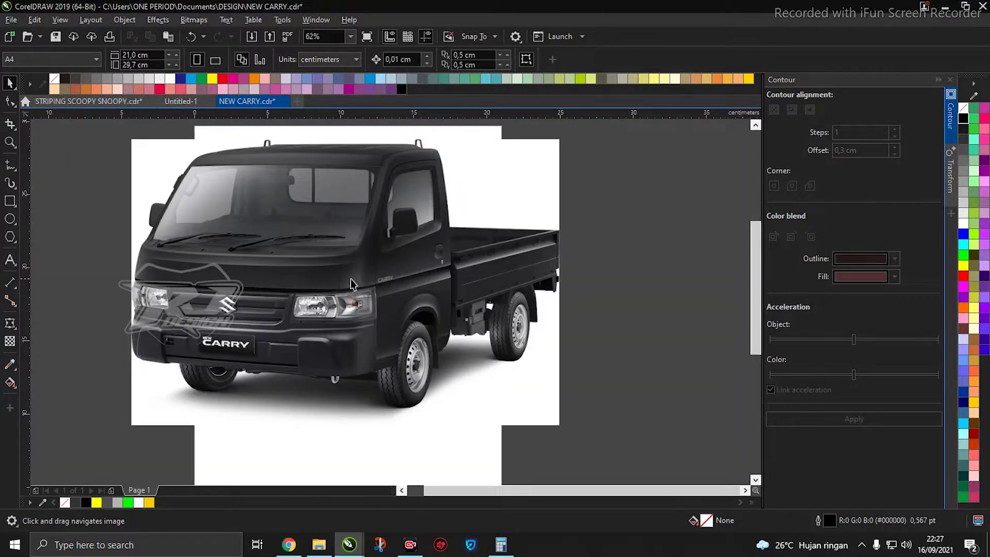
left_click_drag(360, 279, 416, 277)
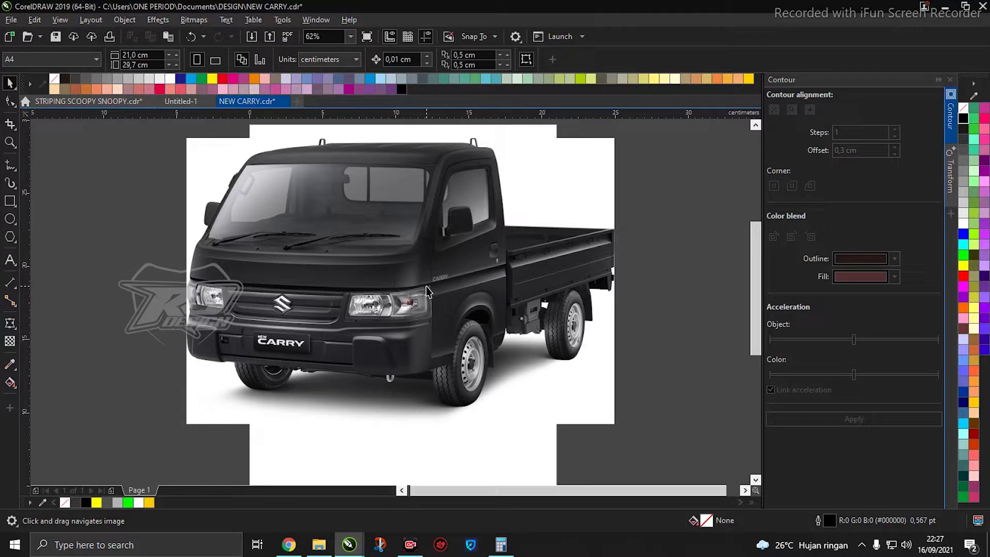
scroll(215, 272, "up", 2)
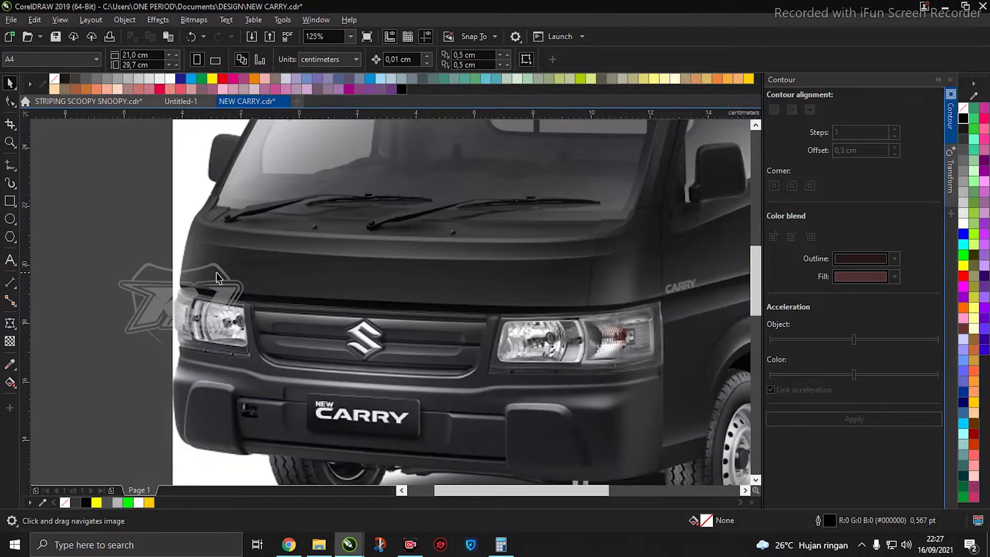
scroll(327, 274, "down", 2)
left_click_drag(508, 291, 447, 274)
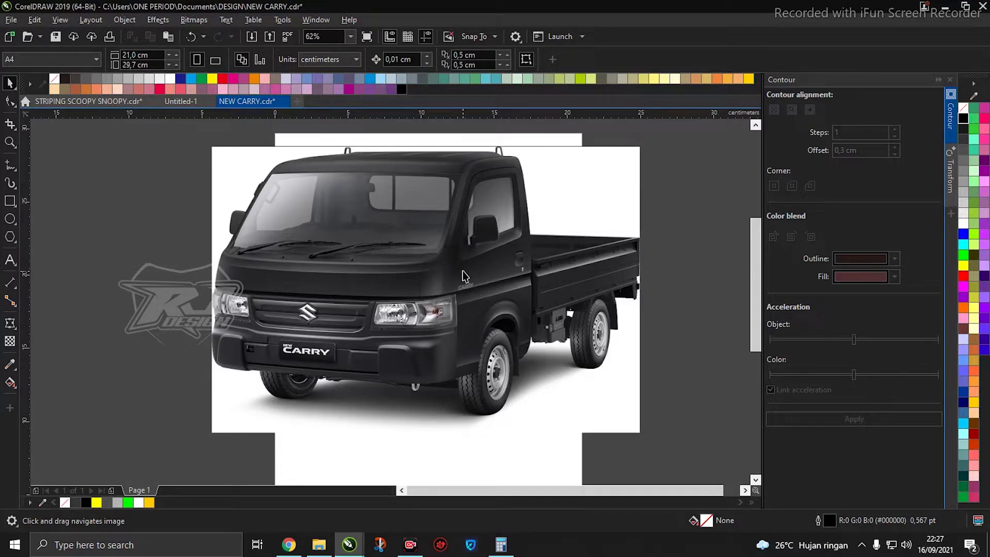
left_click_drag(512, 258, 493, 262)
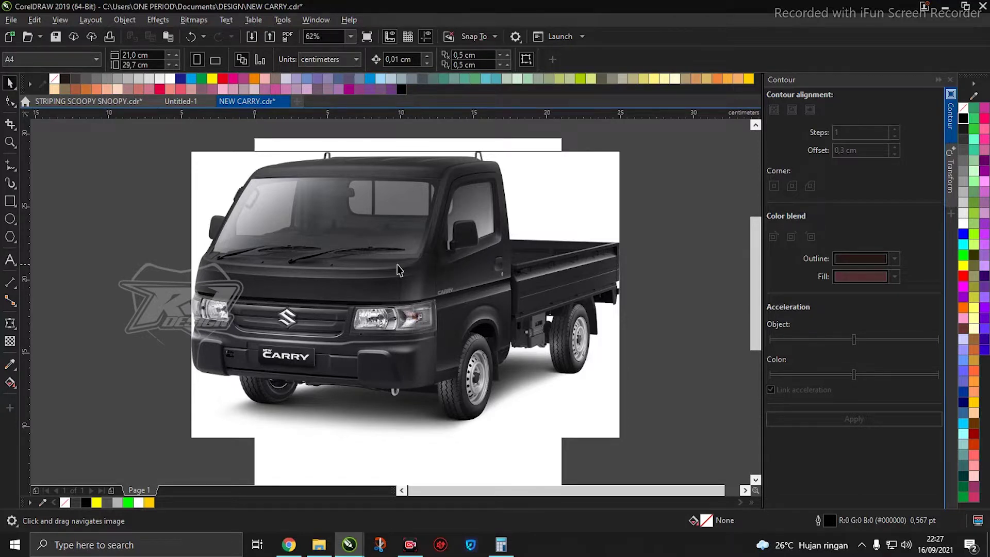
left_click_drag(396, 268, 458, 260)
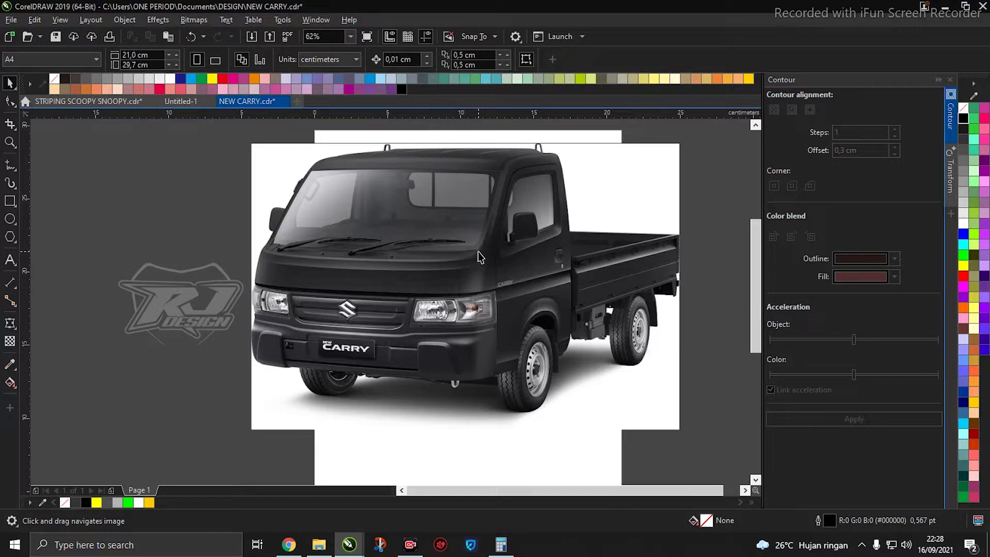
Select the truck photo and move it so its centre sits at about X 11.2 cm, Y 16.7 cm
left_click_drag(434, 284, 326, 284)
left_click_drag(271, 308, 348, 307)
scroll(257, 170, "down", 1)
left_click_drag(220, 130, 536, 342)
left_click_drag(350, 244, 348, 263)
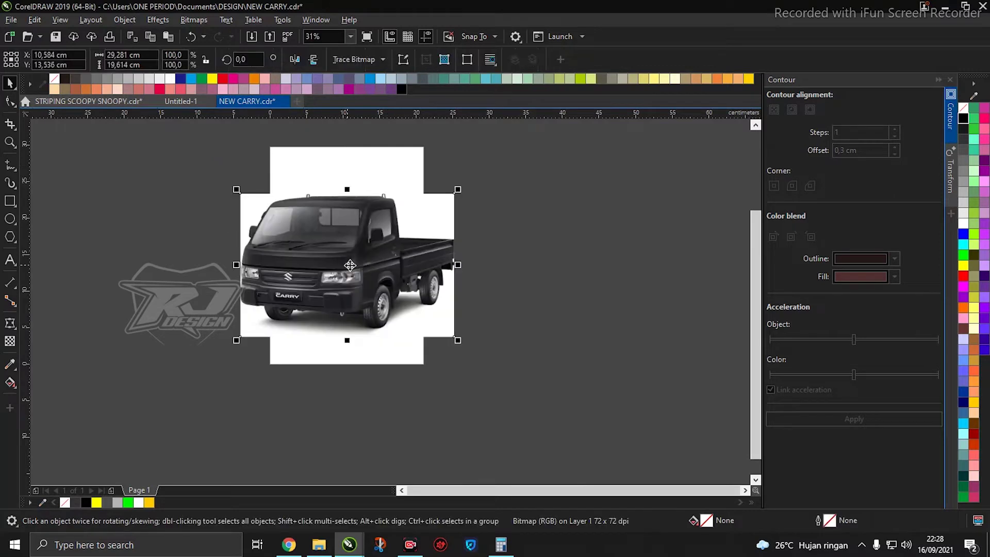
scroll(341, 229, "up", 1)
left_click_drag(342, 321, 472, 303)
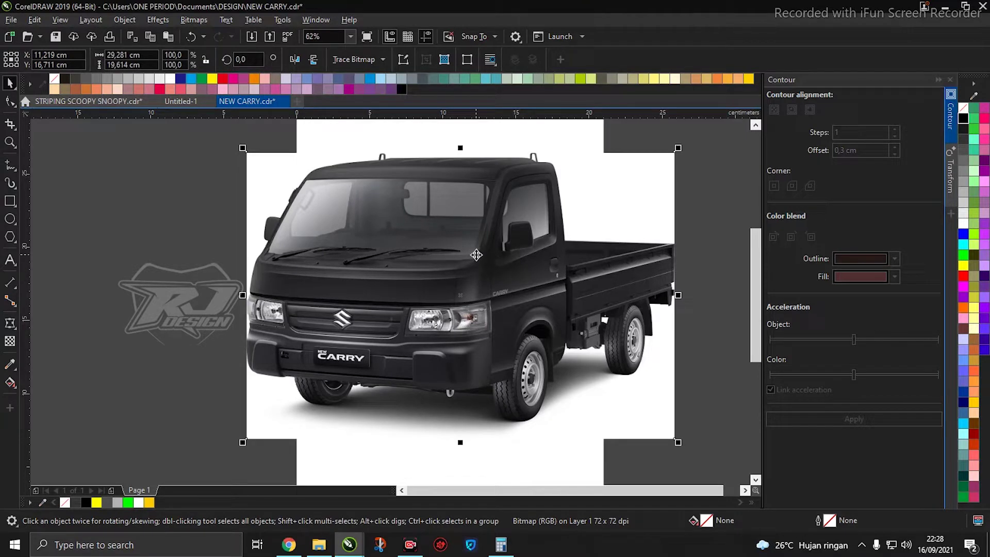
left_click_drag(489, 262, 406, 272)
left_click_drag(327, 296, 420, 280)
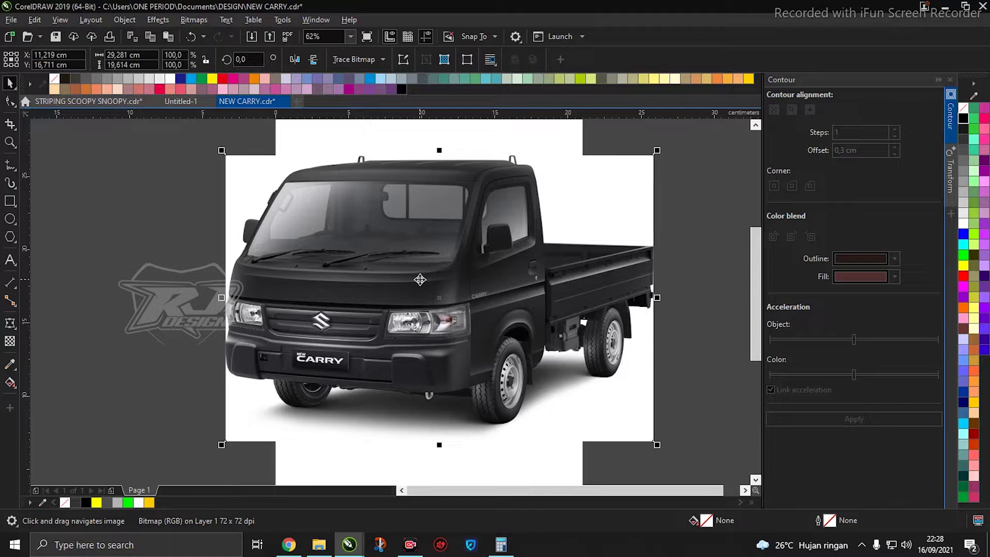
left_click_drag(384, 290, 397, 270)
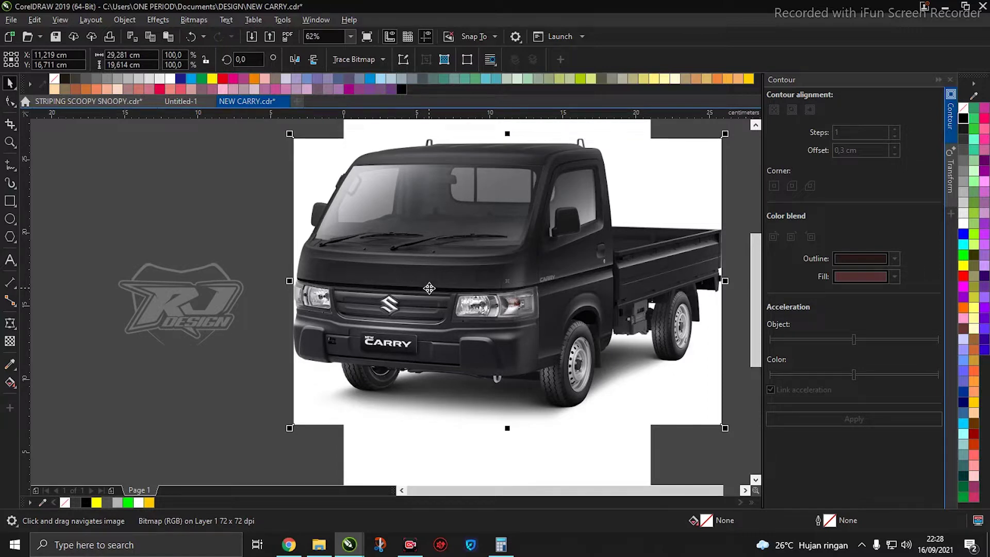
left_click_drag(492, 283, 475, 273)
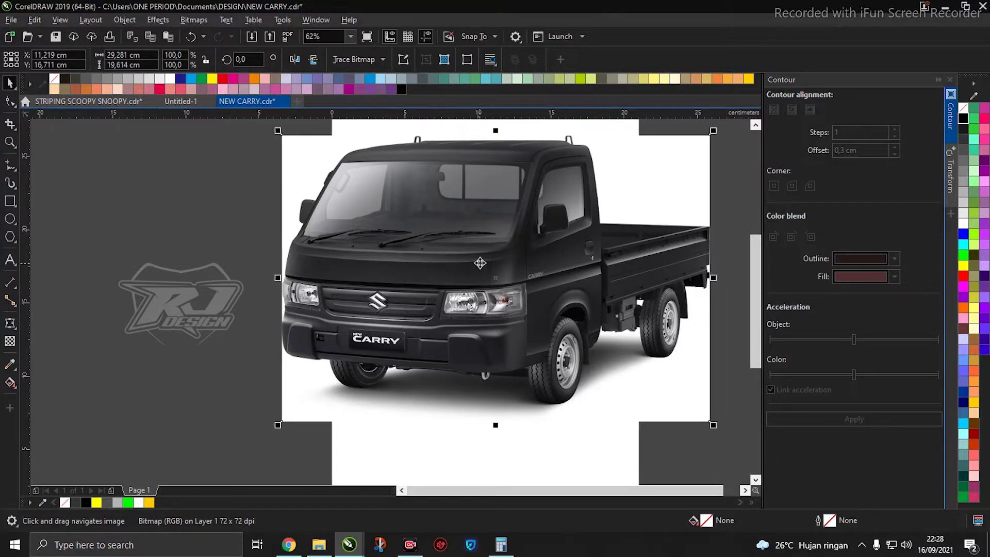
Shift the truck photo to about X 7.4 cm, Y 17.4 cm on the page
scroll(475, 273, "down", 5)
mouse_move(488, 284)
left_mouse_down()
mouse_move(413, 281)
mouse_move(495, 273)
left_mouse_up()
scroll(436, 285, "up", 1)
scroll(457, 241, "up", 2)
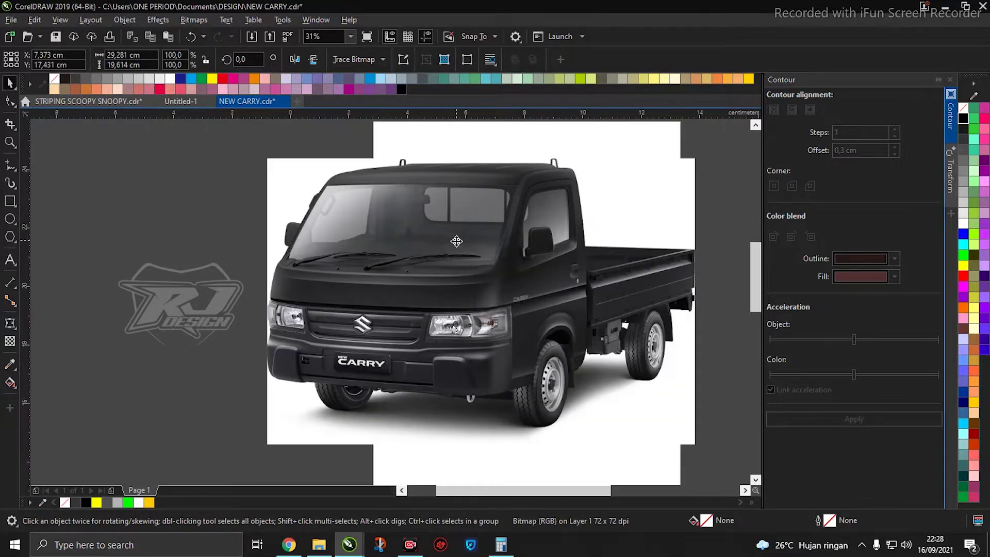
scroll(529, 274, "down", 2)
left_click_drag(554, 280, 506, 273)
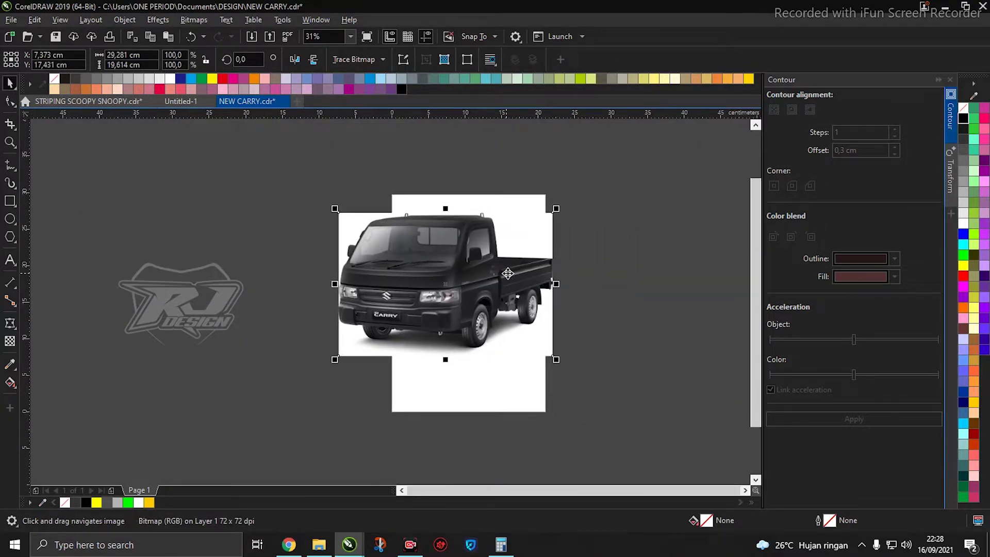
scroll(516, 262, "up", 1)
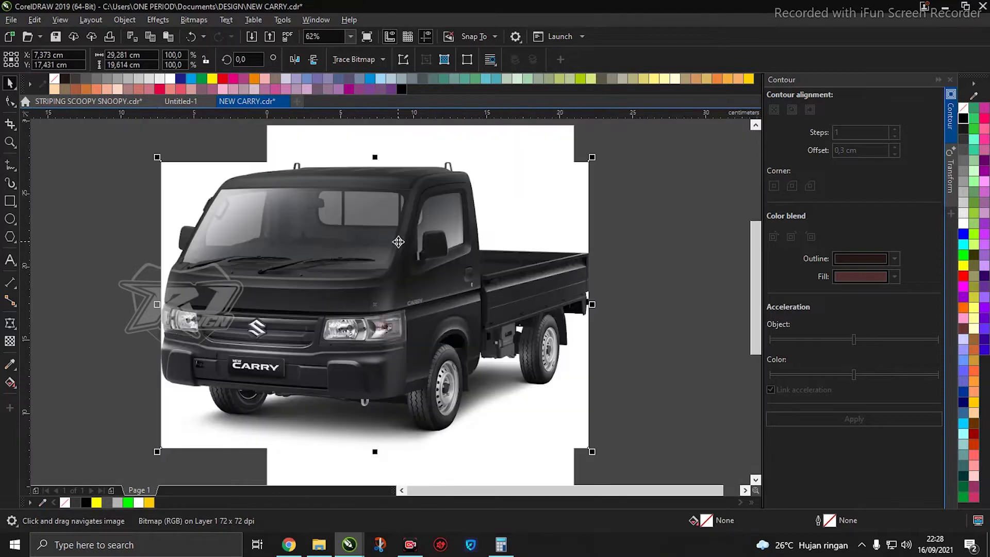
Choose the B-Spline tool for tracing and move the truck photo off the page to about X -33 cm, Y 17.2 cm
left_click(10, 165)
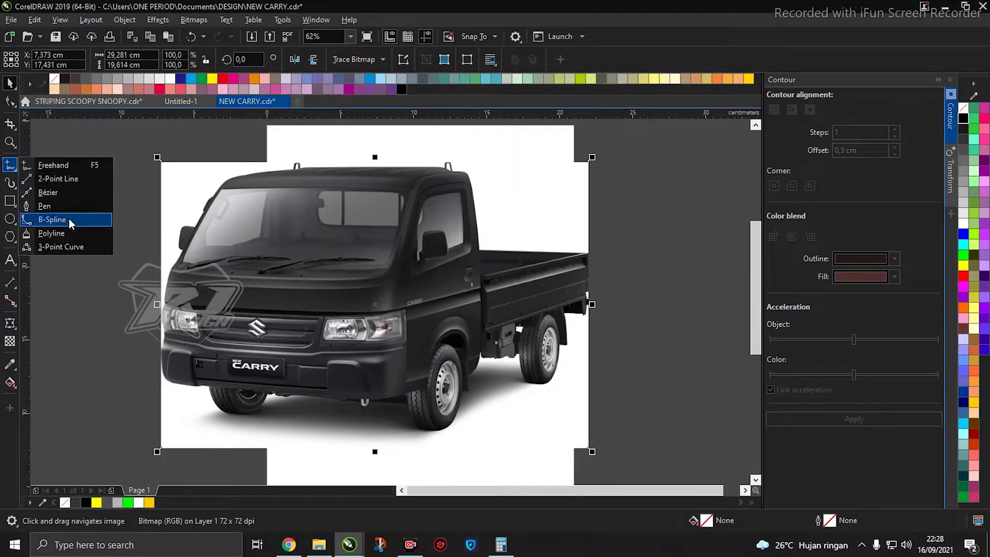
left_click(69, 219)
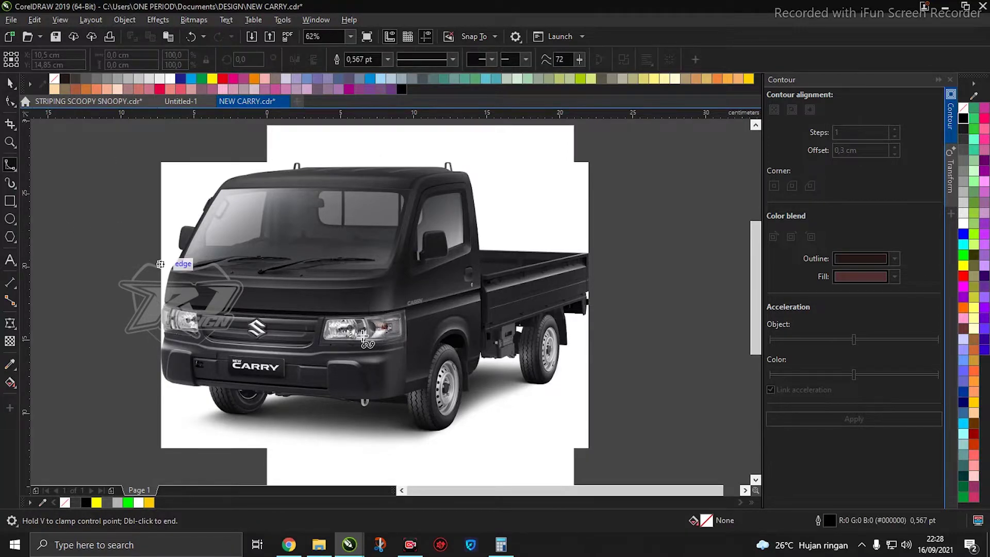
scroll(433, 248, "up", 3)
scroll(448, 292, "down", 5)
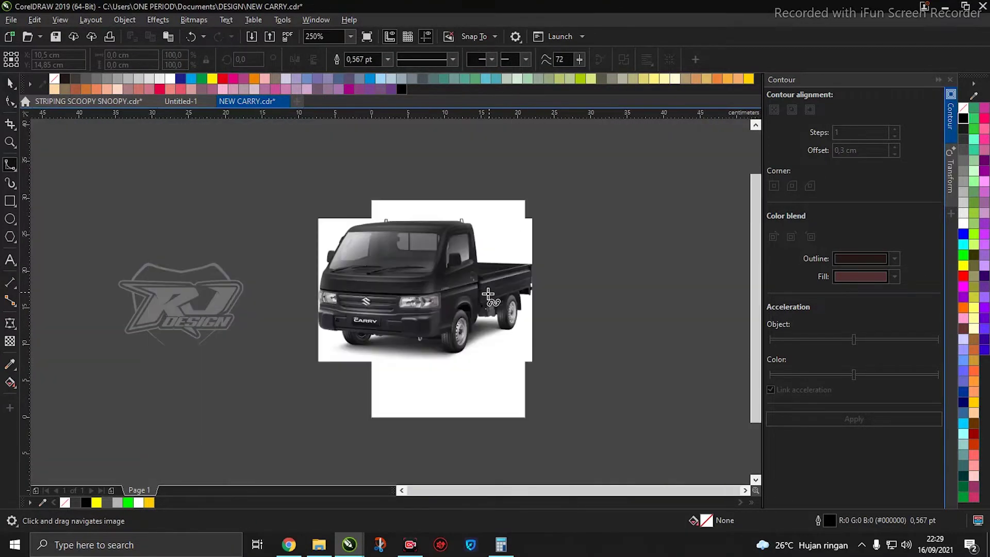
key("space")
left_click_drag(438, 293, 144, 294)
left_click_drag(144, 294, 332, 275)
scroll(333, 273, "up", 2)
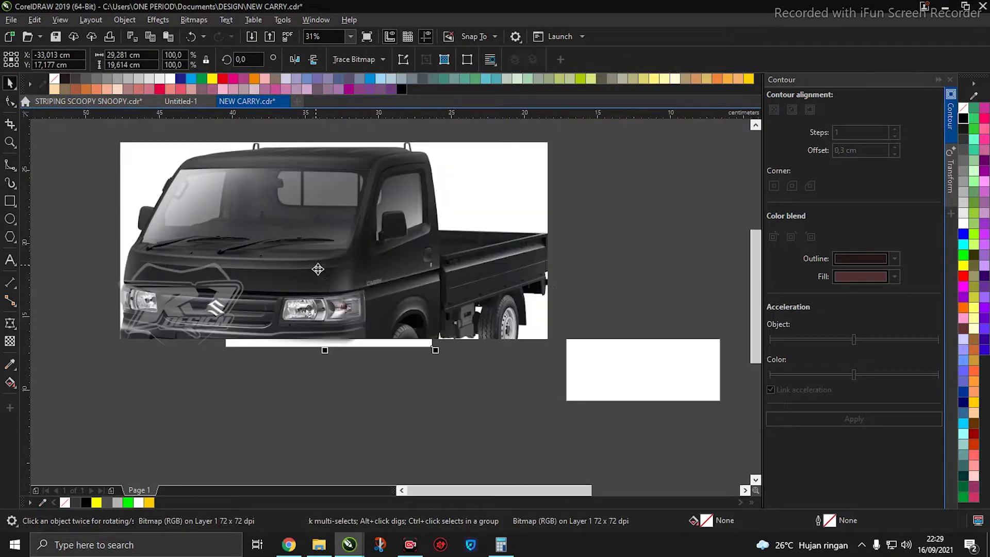
Start a B-Spline outline at the cargo bed's upper rear corner and trace down its rear edge to the lower corner
scroll(432, 297, "up", 6)
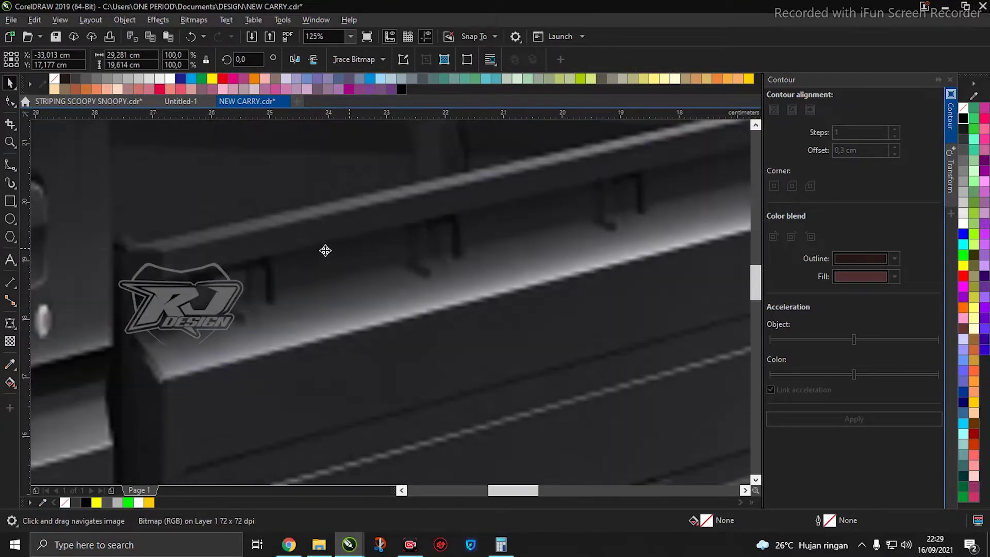
scroll(592, 186, "up", 2)
scroll(524, 157, "up", 2)
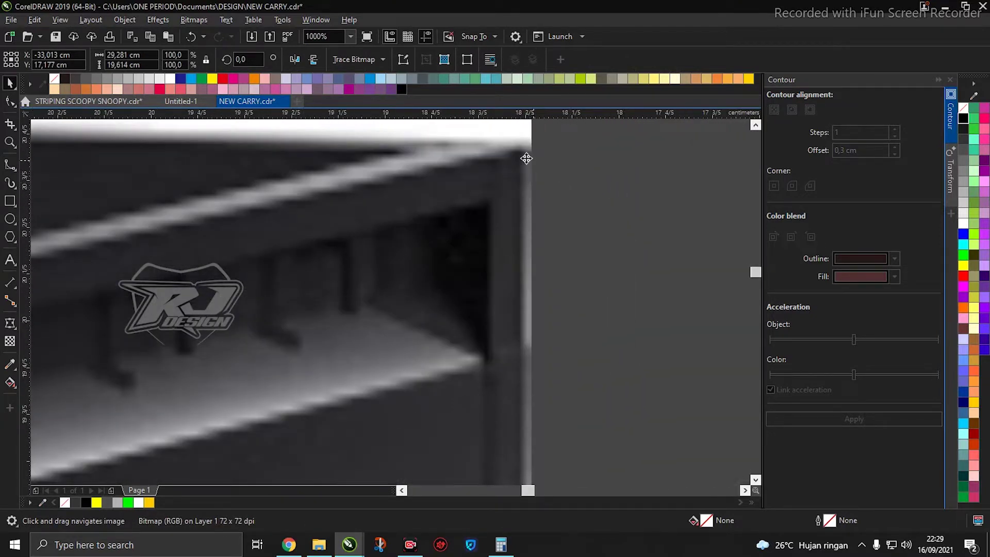
key("space")
left_click(530, 148)
left_click_drag(537, 302, 550, 222)
scroll(550, 222, "down", 1)
scroll(592, 304, "down", 2)
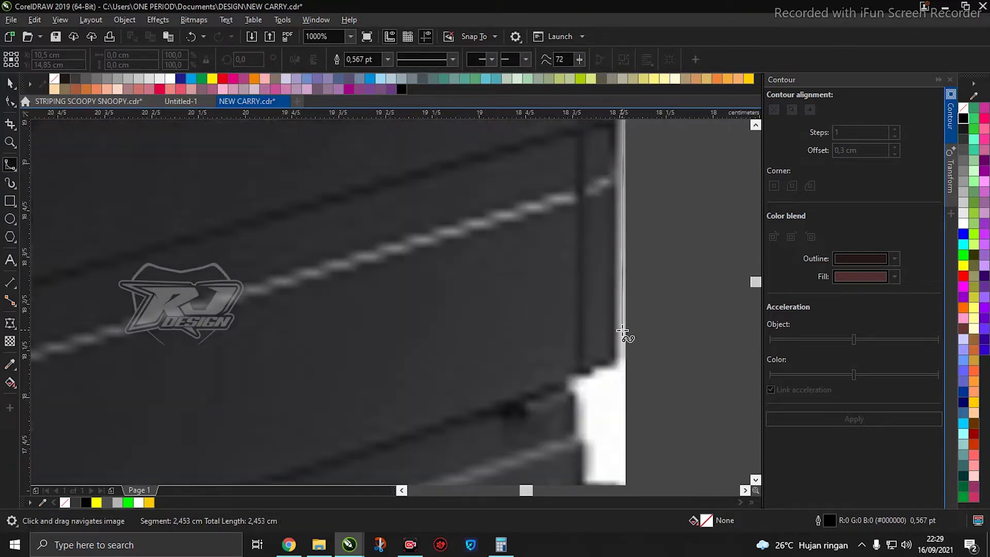
scroll(622, 330, "up", 2)
scroll(622, 330, "down", 4)
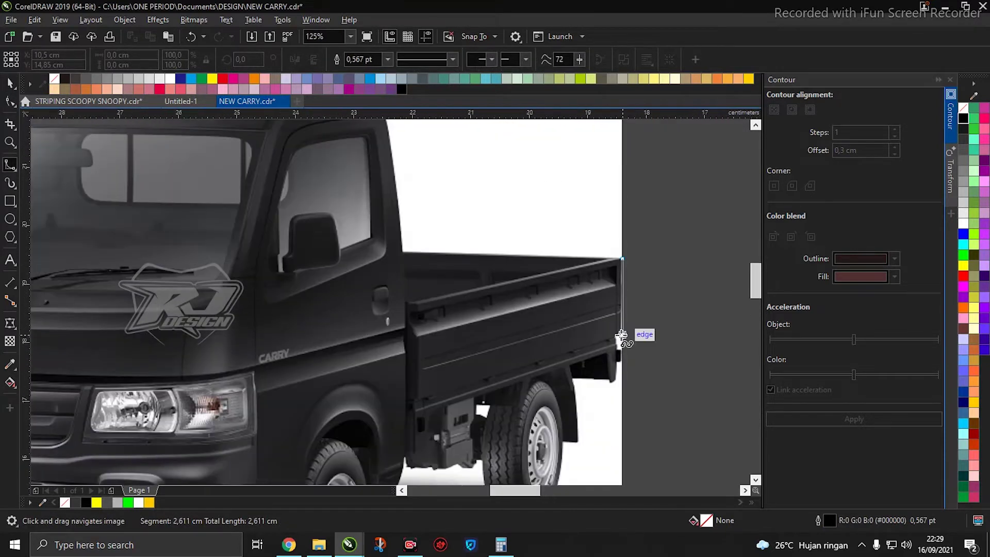
scroll(621, 332, "up", 4)
scroll(621, 332, "up", 2)
left_click(627, 336)
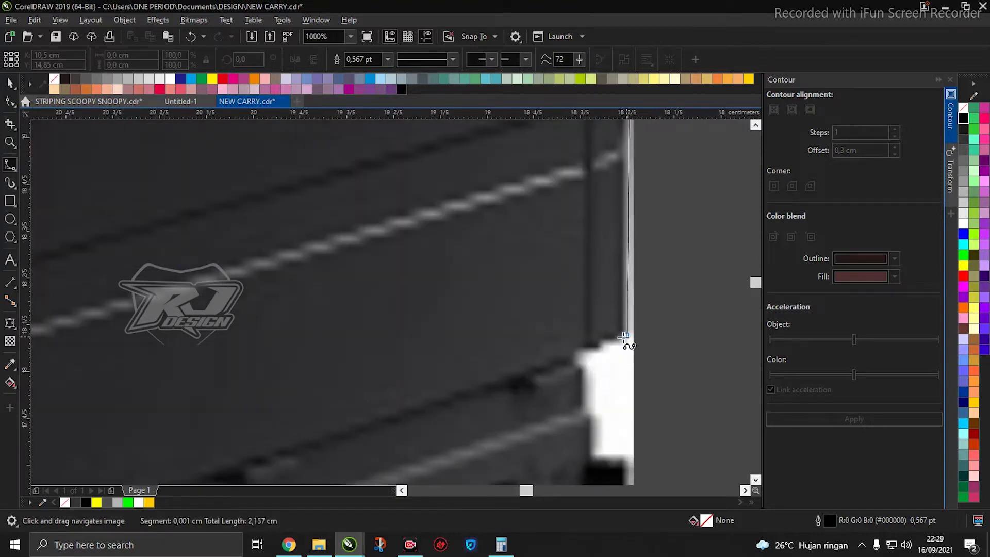
Continue the B-Spline outline around the small notch at the cargo bed's lower rear corner, down to the lower rail
scroll(580, 361, "down", 4)
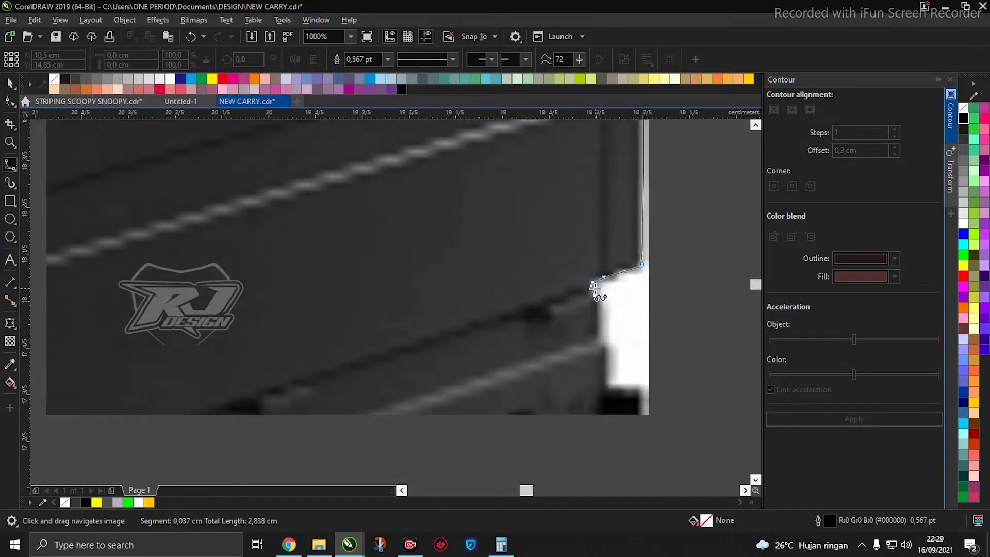
left_click_drag(596, 290, 611, 240)
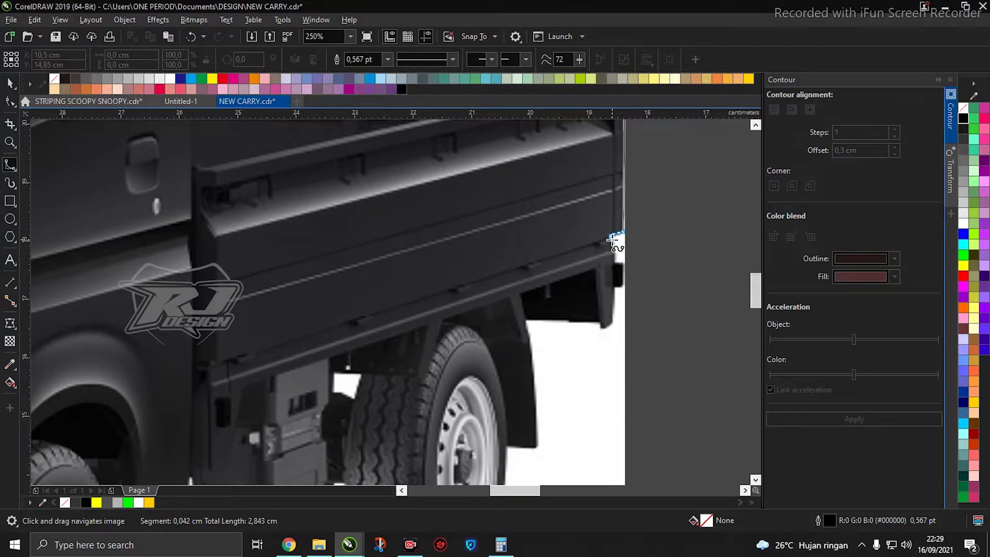
scroll(613, 239, "up", 2)
scroll(613, 241, "up", 2)
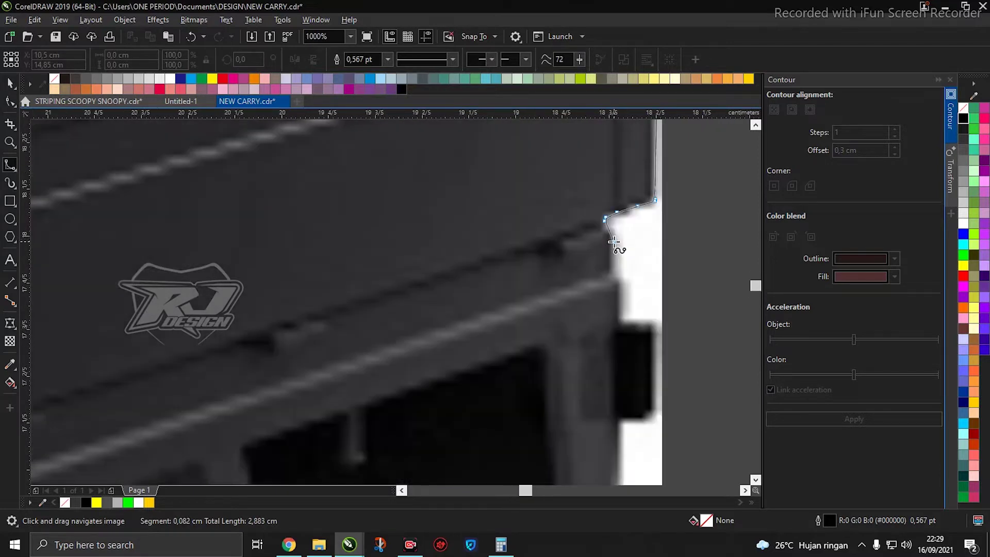
scroll(613, 242, "down", 4)
scroll(614, 240, "up", 1)
scroll(613, 243, "down", 1)
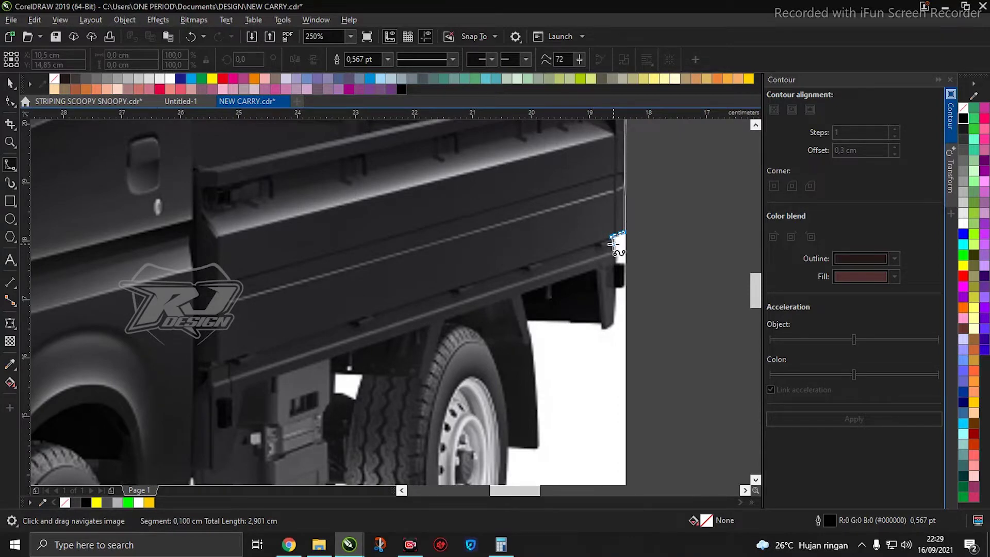
scroll(614, 242, "up", 4)
left_click(612, 259)
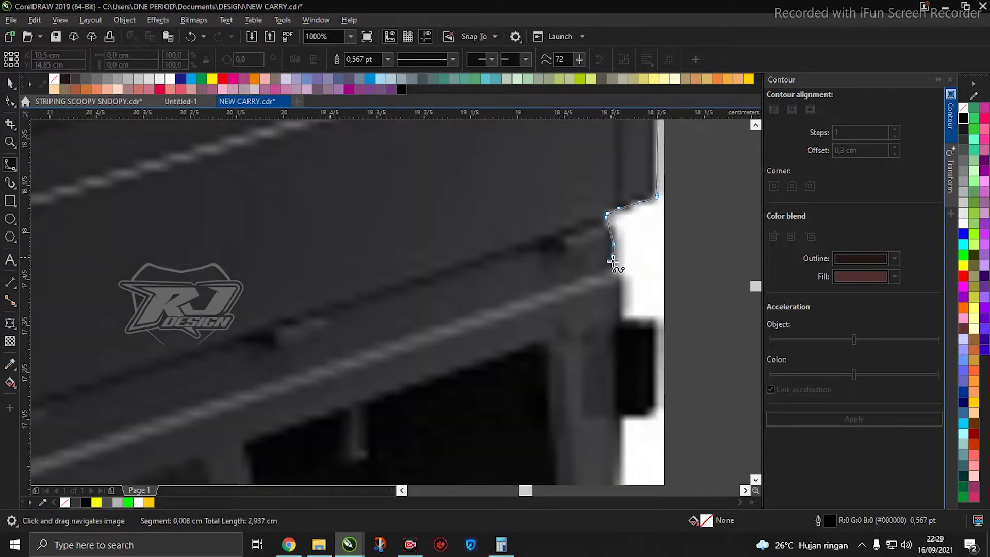
scroll(616, 278, "down", 4)
left_click(617, 278)
left_click(614, 278)
Trace the B-Spline along the cargo bed's lower rail to its lower front corner beside the cab
left_click_drag(354, 362, 571, 275)
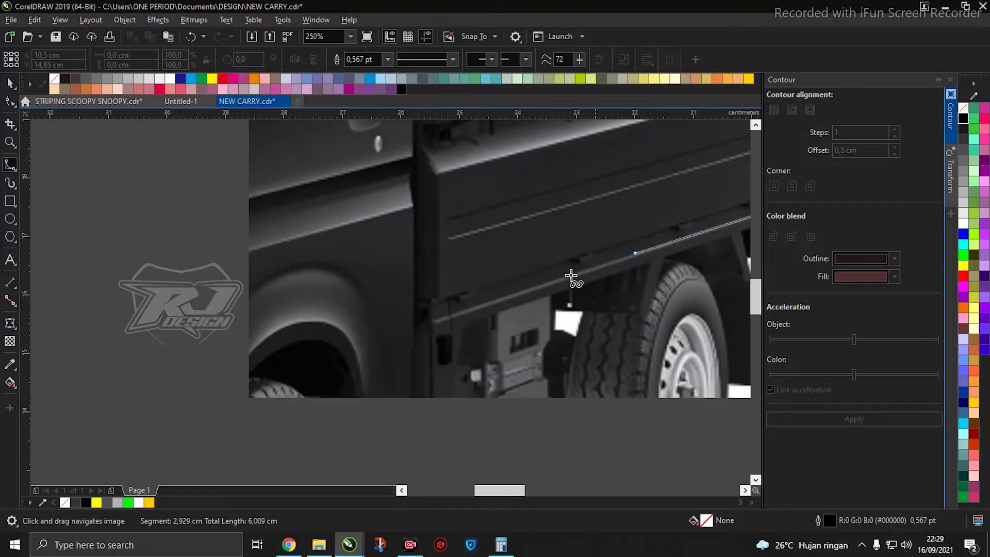
scroll(469, 308, "up", 1)
left_click(393, 339)
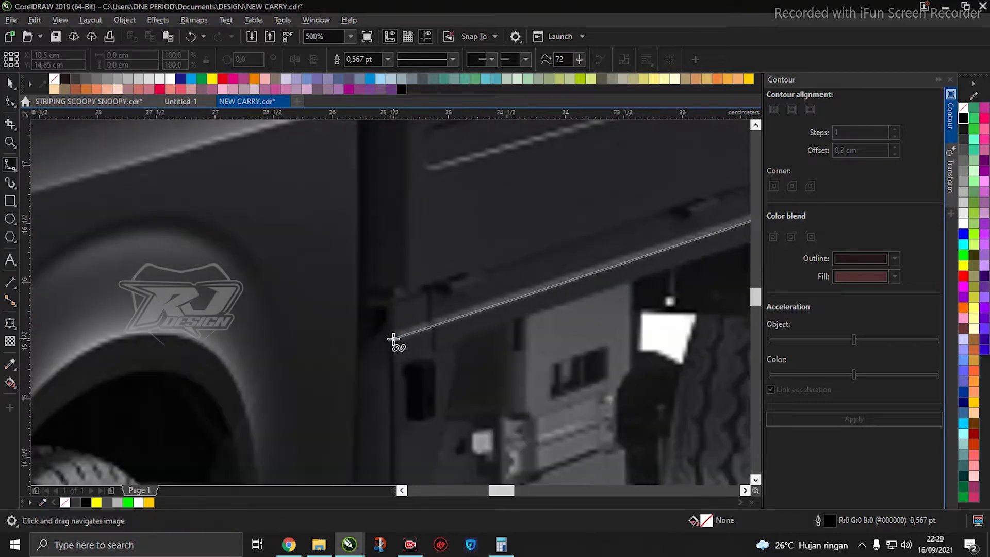
scroll(391, 339, "down", 3)
scroll(388, 340, "up", 1)
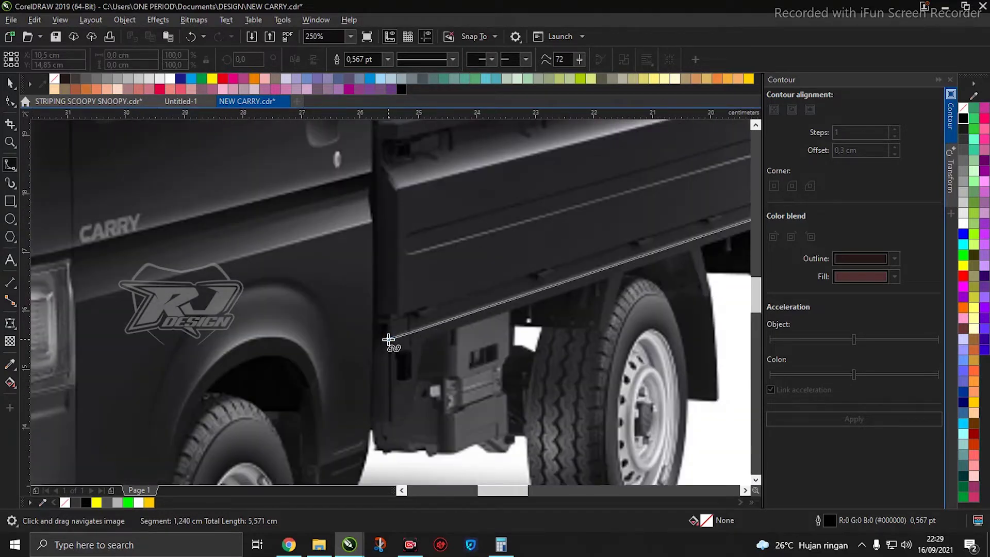
scroll(387, 340, "up", 3)
left_click(387, 336)
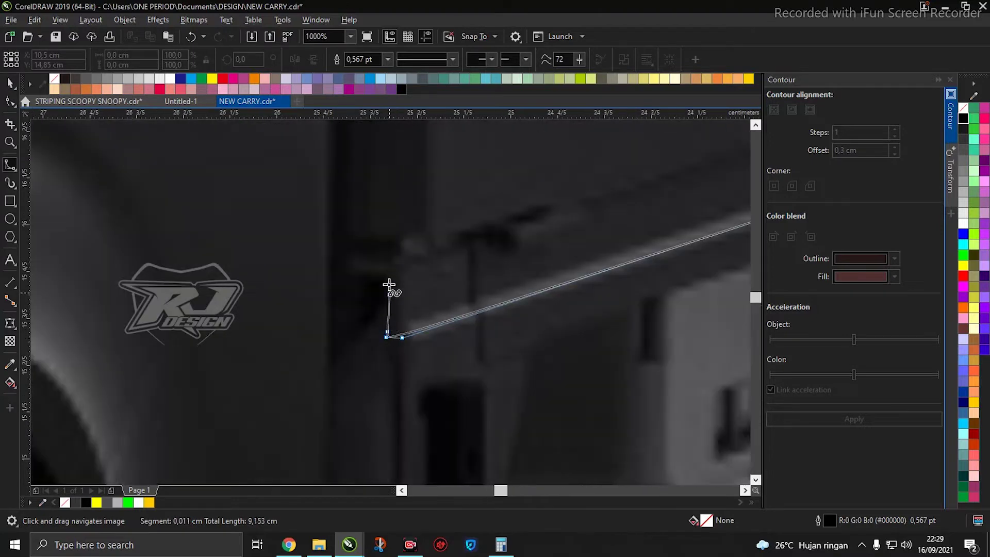
Trace around the small step at the bed's lower front corner and up the front edge to its upper corner
left_click(384, 253)
left_click(342, 253)
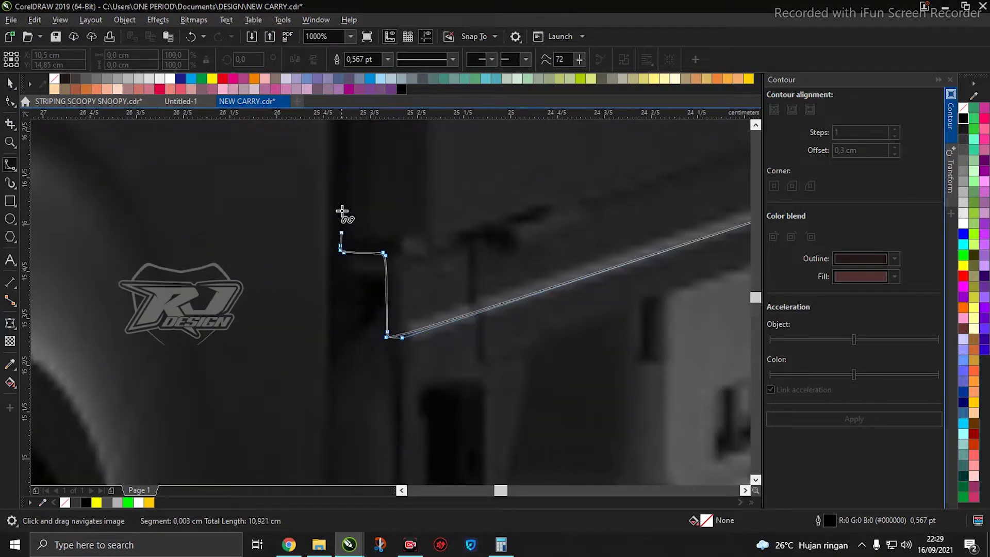
scroll(330, 222, "down", 3)
scroll(325, 215, "up", 2)
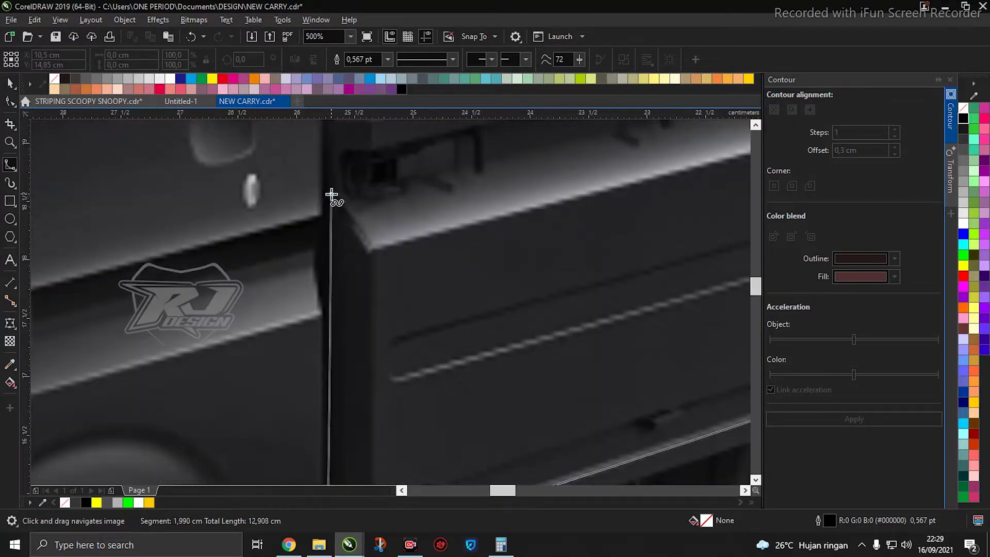
scroll(333, 374, "up", 2)
scroll(327, 320, "up", 2)
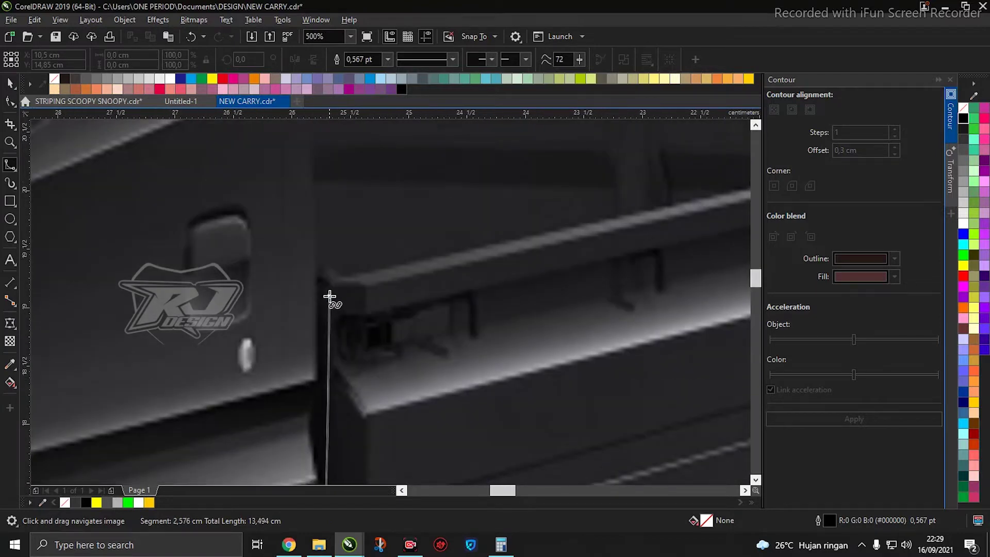
left_click(326, 274)
Place a winding series of looping B-Spline control points across the cargo bed's side to demonstrate how the curve bends
left_click_drag(413, 254, 262, 306)
scroll(261, 306, "down", 2)
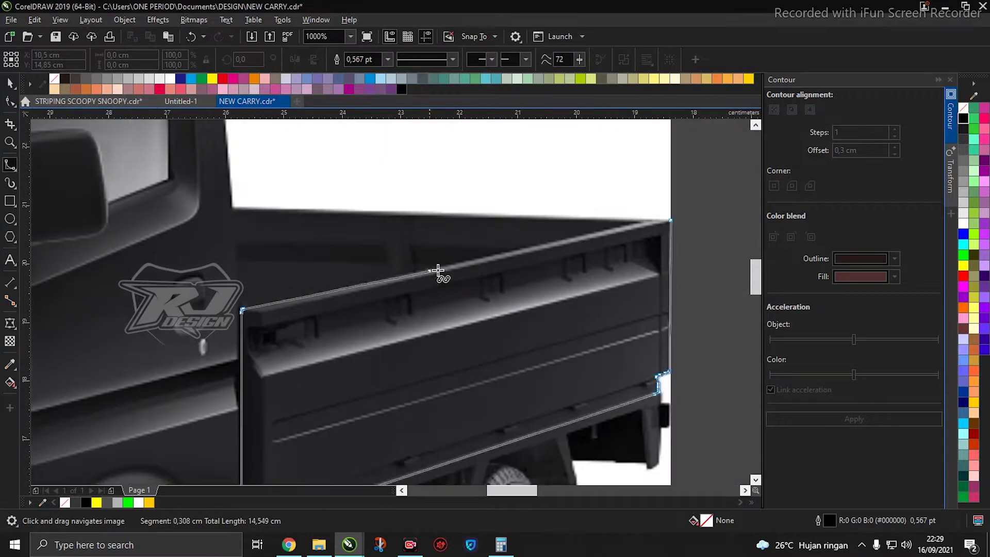
scroll(456, 270, "up", 1)
left_click_drag(190, 317, 435, 296)
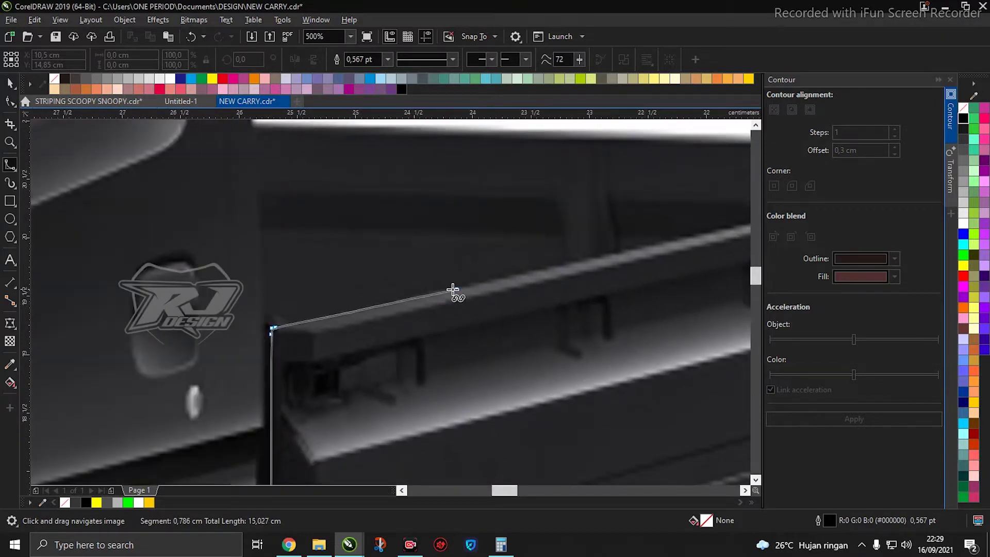
left_click(384, 226)
left_click(411, 218)
left_click(433, 226)
left_click(443, 246)
left_click(436, 266)
left_click(402, 280)
left_click(382, 315)
left_click(398, 344)
left_click(444, 356)
left_click(487, 305)
left_click(499, 262)
left_click(536, 242)
left_click(589, 262)
left_click(586, 314)
left_click(536, 355)
left_click(452, 368)
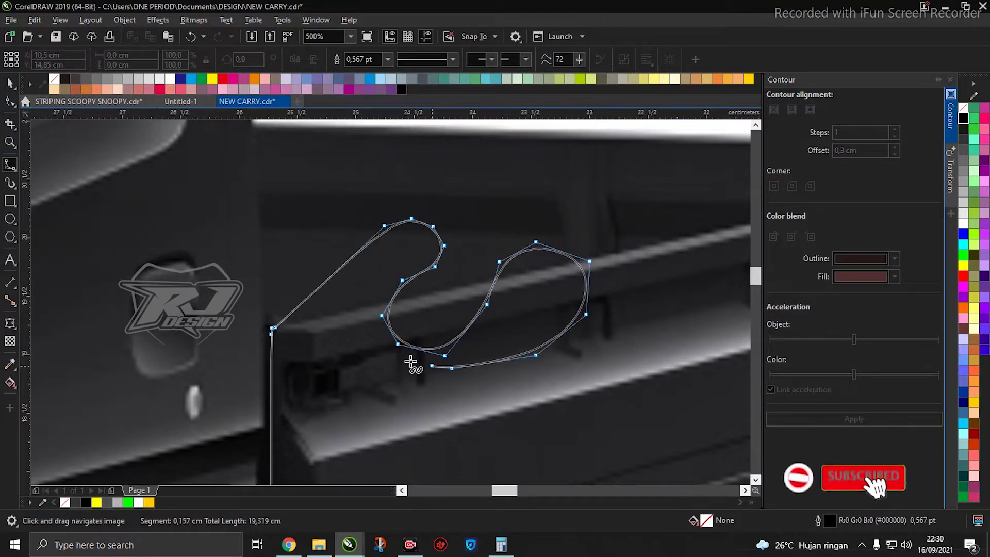
left_click(391, 358)
left_click(340, 373)
left_click(359, 416)
left_click(463, 412)
left_click(557, 356)
left_click(590, 343)
left_click(647, 344)
left_click(678, 384)
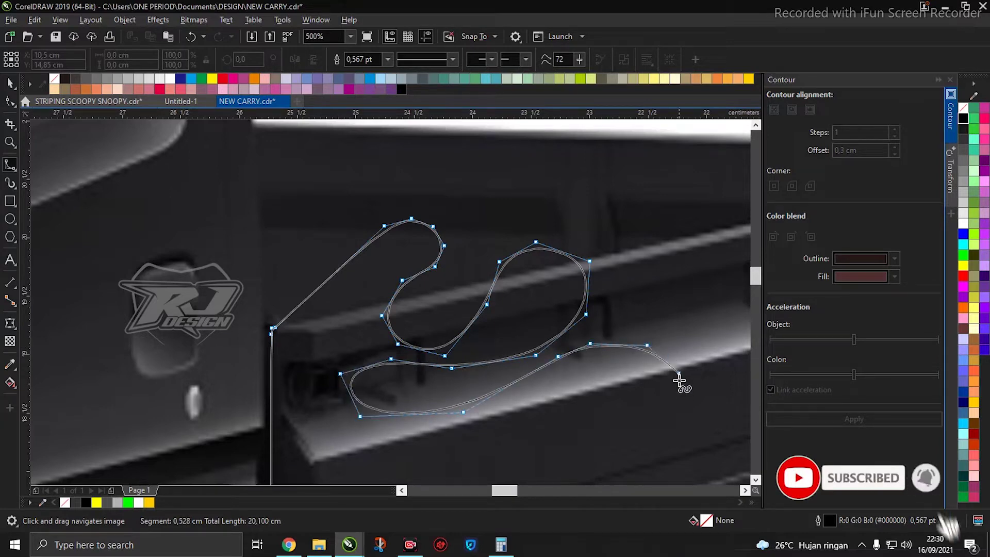
left_click(597, 400)
left_click(545, 400)
left_click(508, 432)
left_click(540, 450)
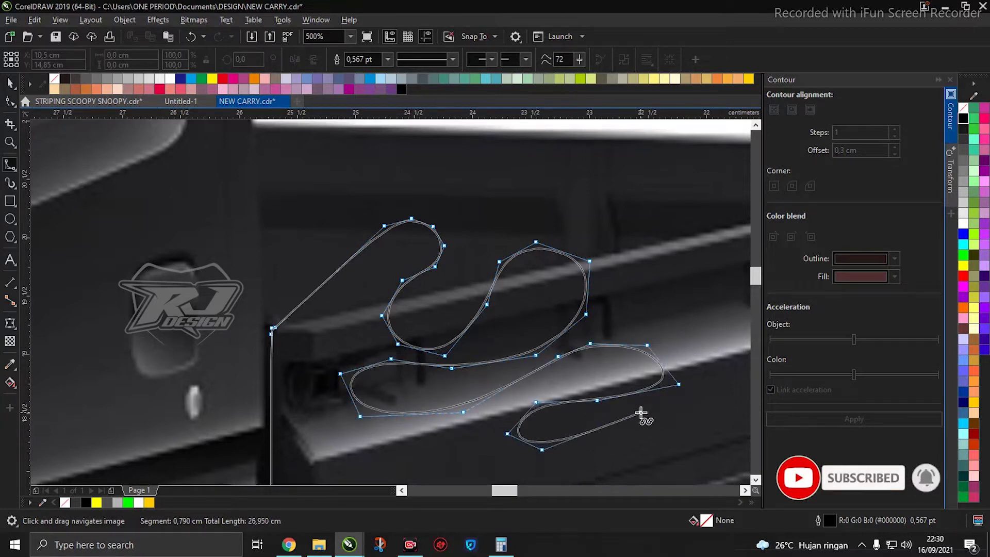
left_click(640, 412)
End the curve and delete the looping demonstration nodes with the Shape tool
key("space")
key("F10")
left_click_drag(699, 459, 326, 204)
key("Delete")
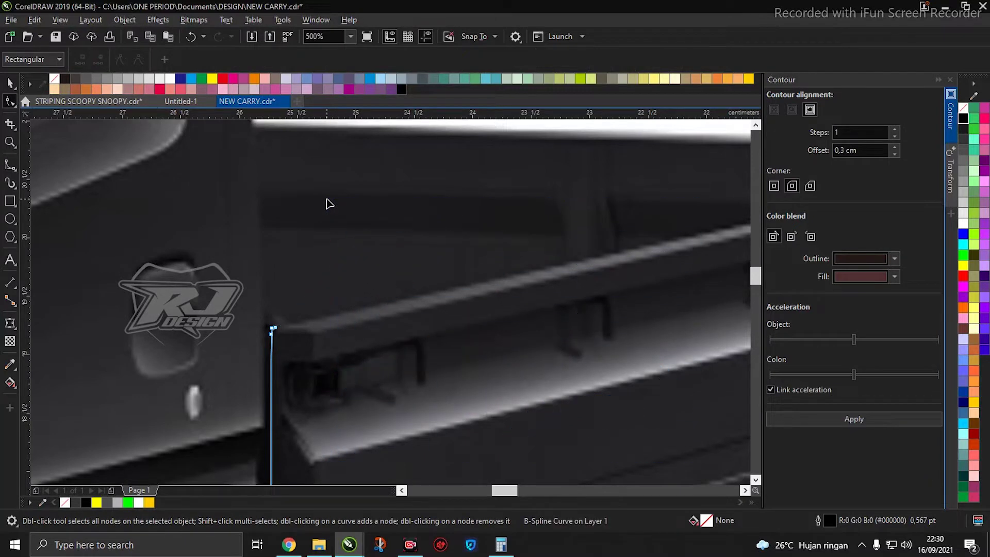
Resume the B-Spline from the bed's upper front corner and trace along the top rail to close the outline at the rear corner
left_click(18, 170)
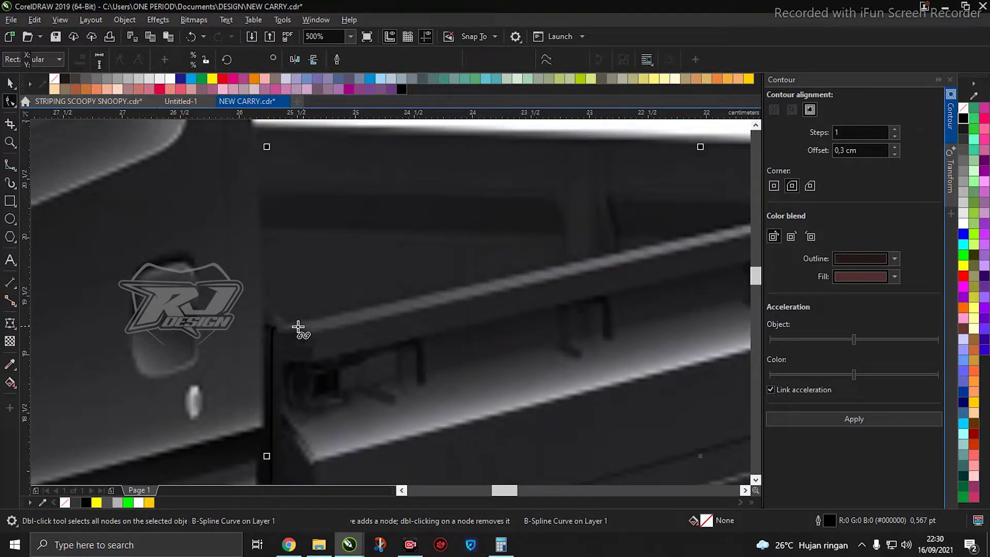
left_click(278, 327)
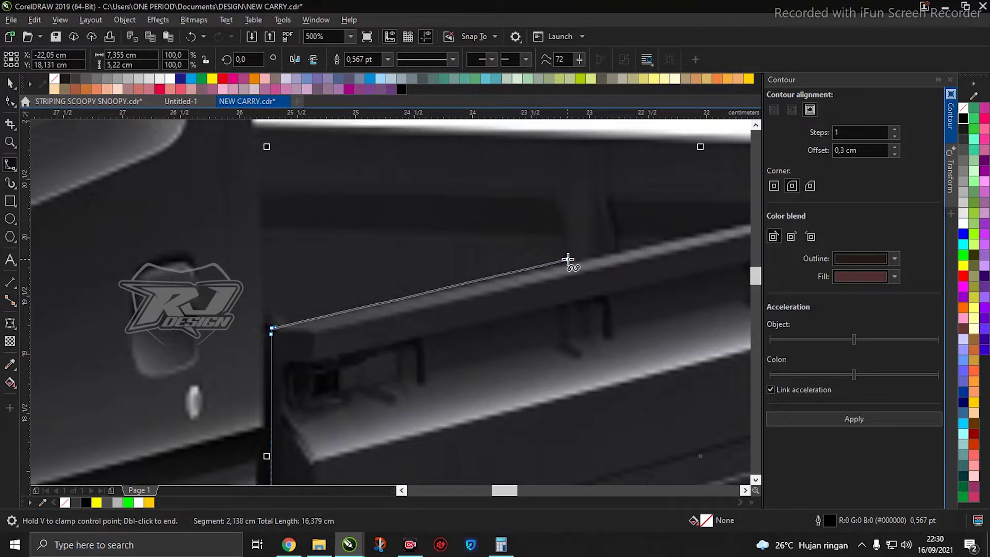
left_click_drag(568, 258, 127, 315)
left_click(428, 255)
left_click_drag(429, 255, 81, 298)
left_click(267, 252)
scroll(268, 253, "up", 2)
left_click(302, 252)
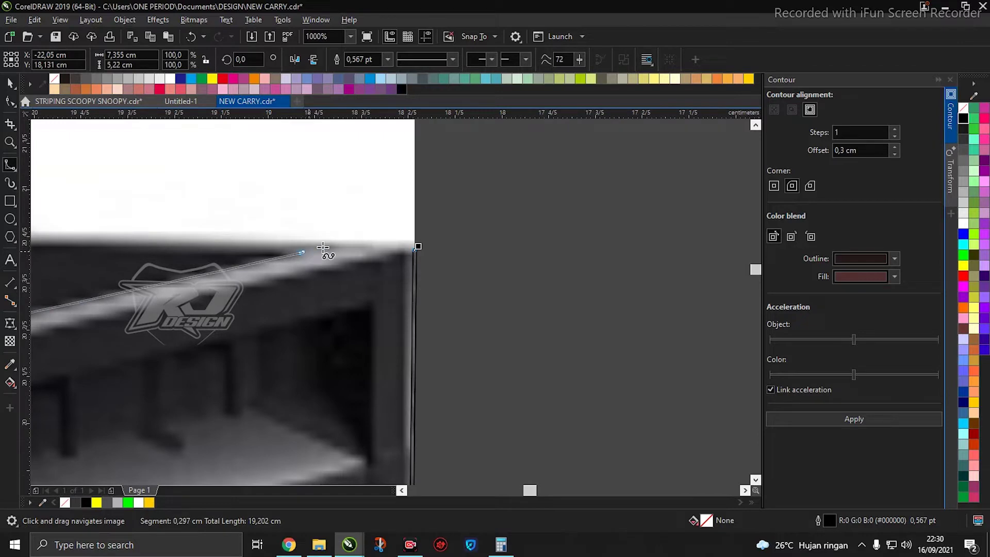
scroll(412, 247, "up", 2)
double_click(418, 244)
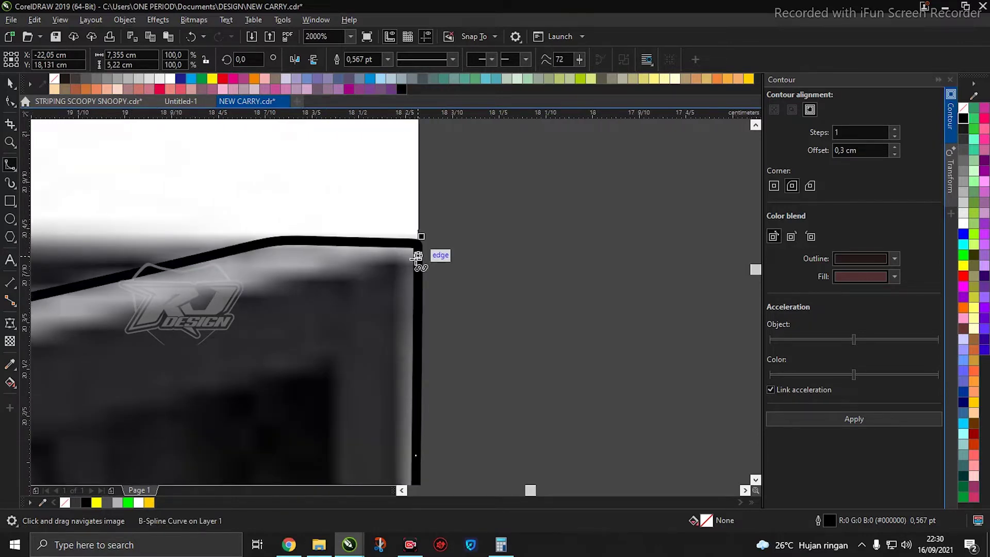
Start a cab outline with the B-Spline tool at the lower panel behind the front wheel and trace up its curved rear edge
scroll(408, 258, "down", 8)
left_click_drag(272, 339, 545, 256)
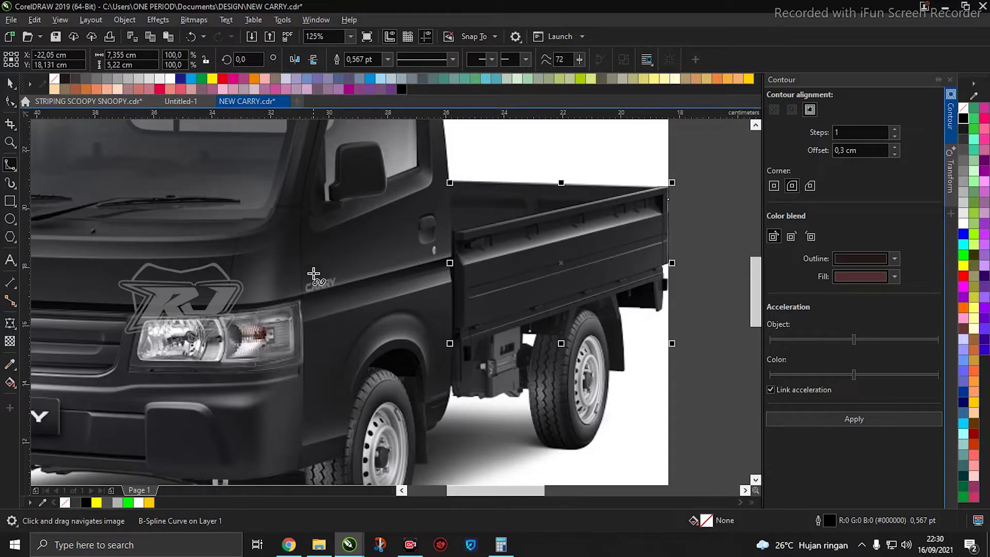
scroll(421, 384, "up", 4)
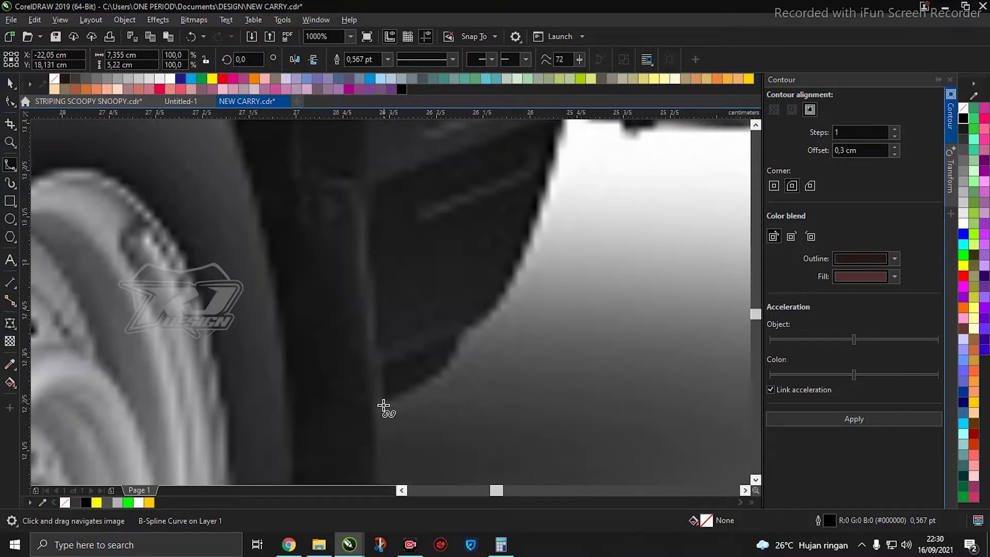
left_click(383, 405)
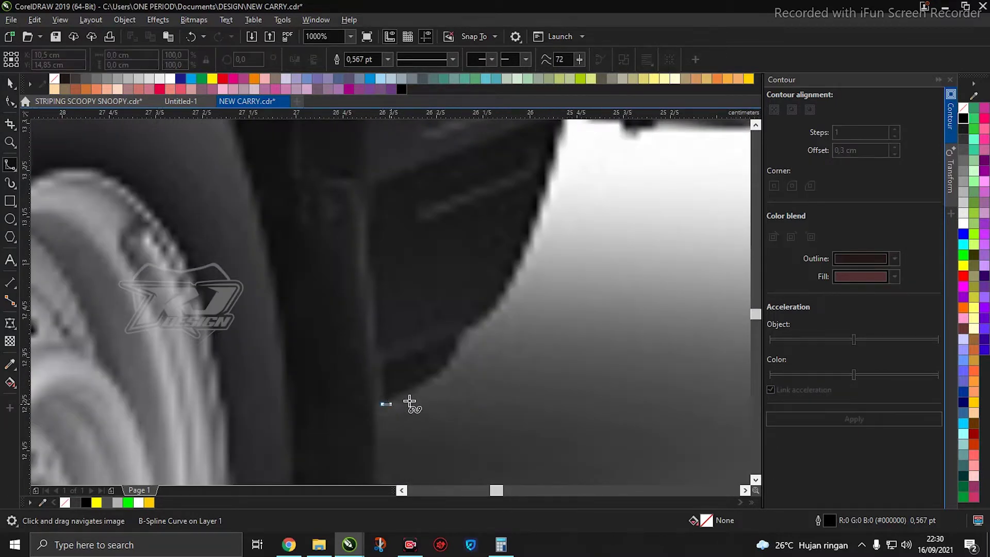
left_click(455, 371)
left_click(509, 296)
scroll(506, 273, "down", 2)
left_click(416, 354)
left_click(424, 283)
left_click_drag(436, 171, 406, 398)
left_click(406, 397)
Continue the cab outline up its rear edge, following the indentation at the body crease below the door handle
scroll(393, 230, "up", 3)
left_click(381, 298)
scroll(382, 253, "up", 2)
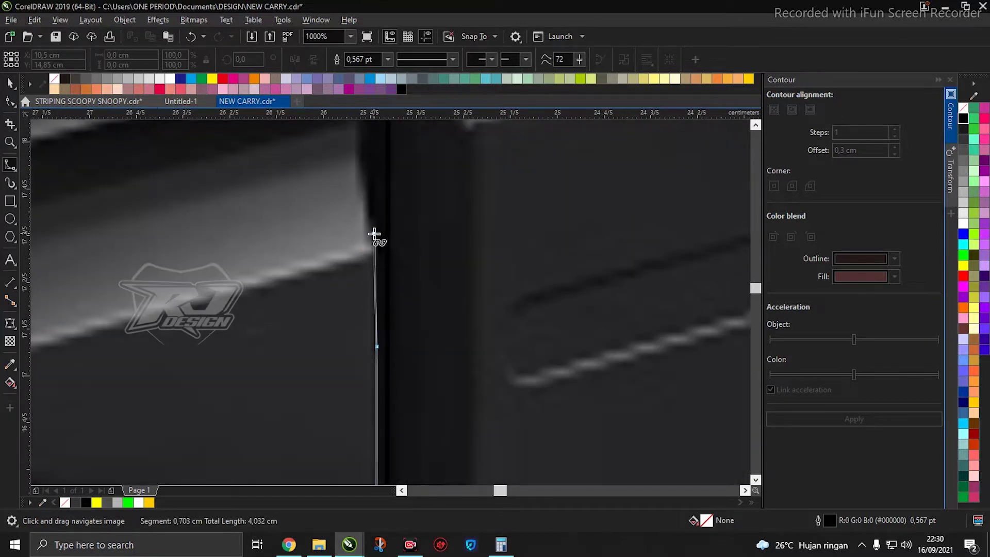
left_click(369, 215)
scroll(388, 389, "up", 3)
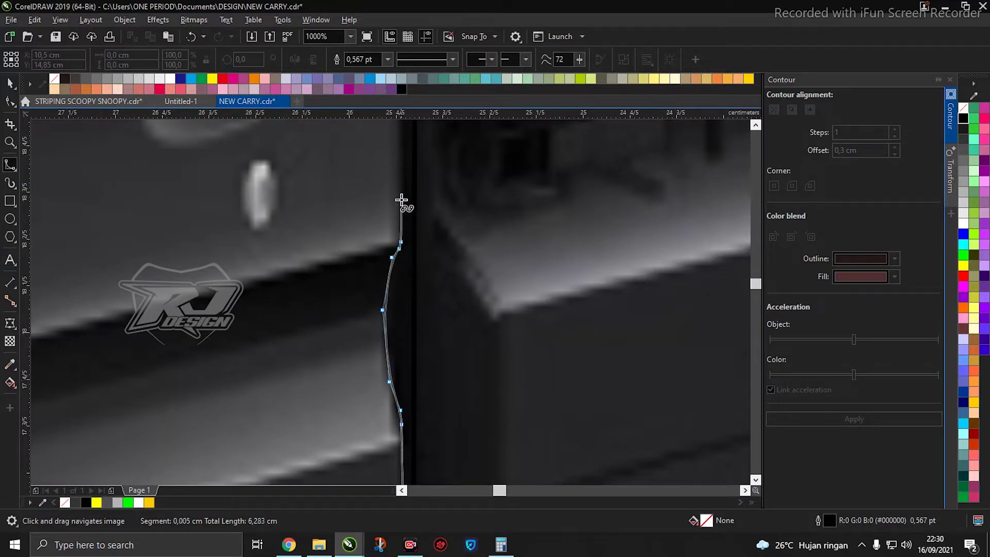
left_click_drag(401, 199, 378, 411)
Trace the cab outline up the rear pillar beside the side window towards the roof
scroll(378, 409, "down", 2)
scroll(373, 365, "up", 1)
left_click(382, 352)
scroll(378, 257, "up", 3)
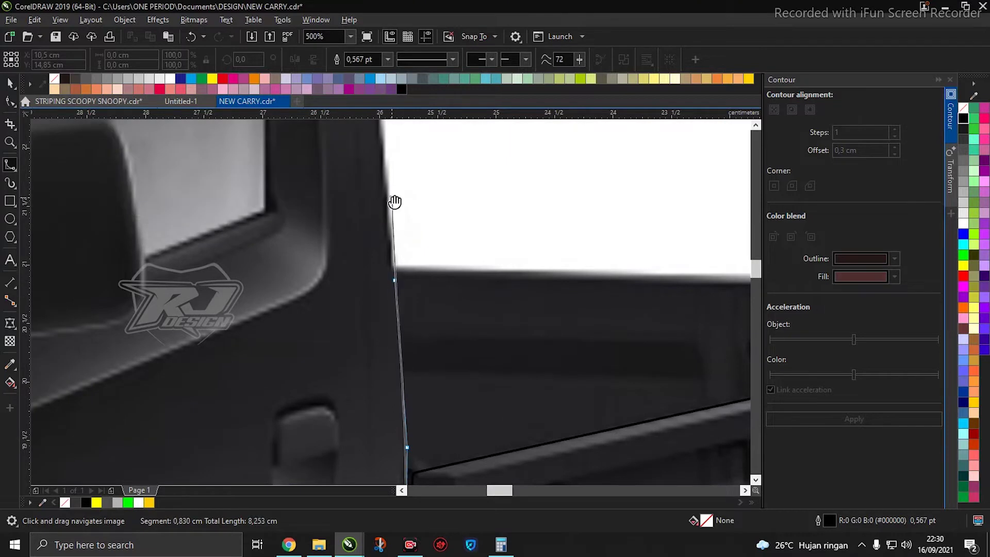
scroll(394, 201, "up", 3)
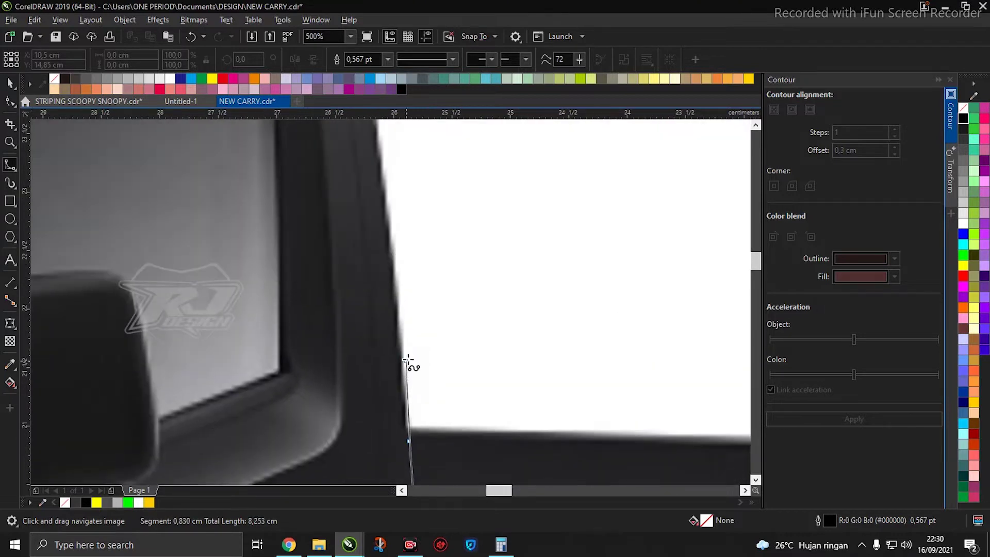
left_click(386, 181)
left_click_drag(391, 223, 432, 429)
left_click_drag(405, 183, 441, 331)
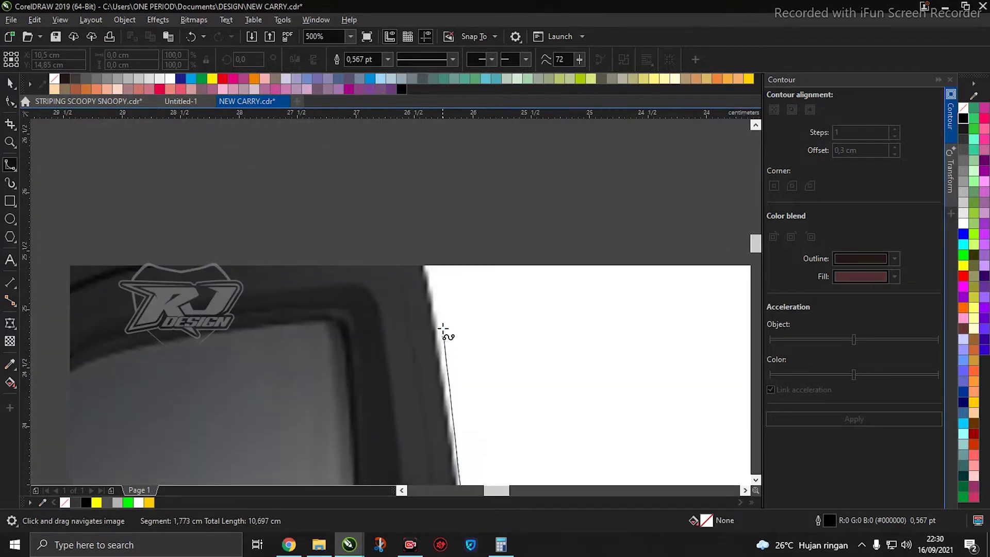
left_click(428, 270)
Trace the cab outline from the rear pillar around the roof's rear corner to the base of the nearby roof hook
left_click_drag(406, 184, 495, 341)
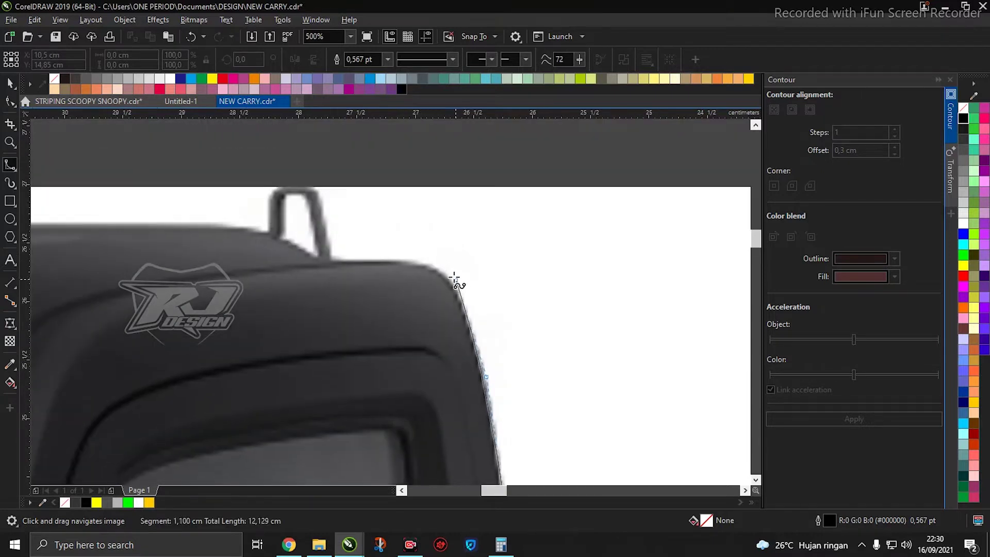
scroll(377, 256, "down", 1)
left_click_drag(376, 256, 479, 269)
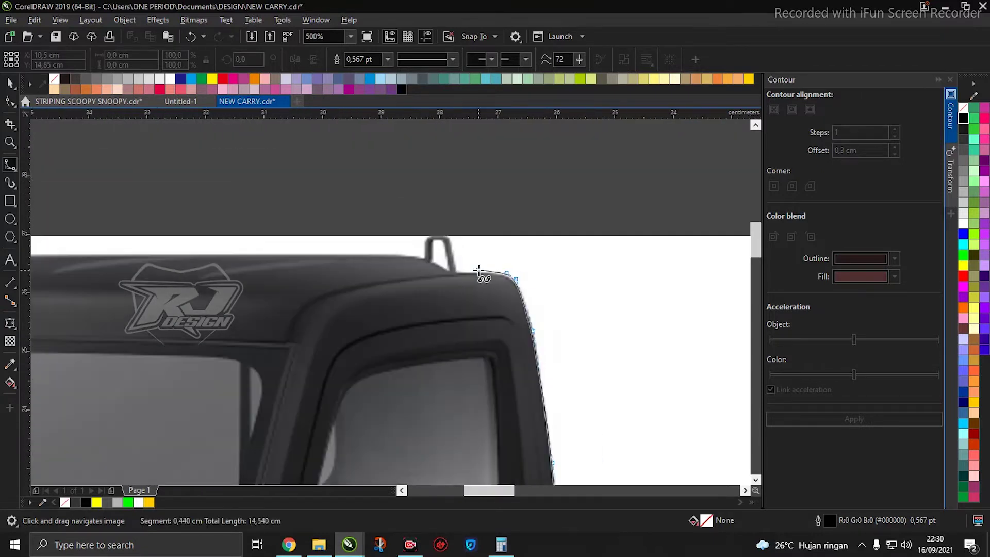
scroll(466, 276, "up", 1)
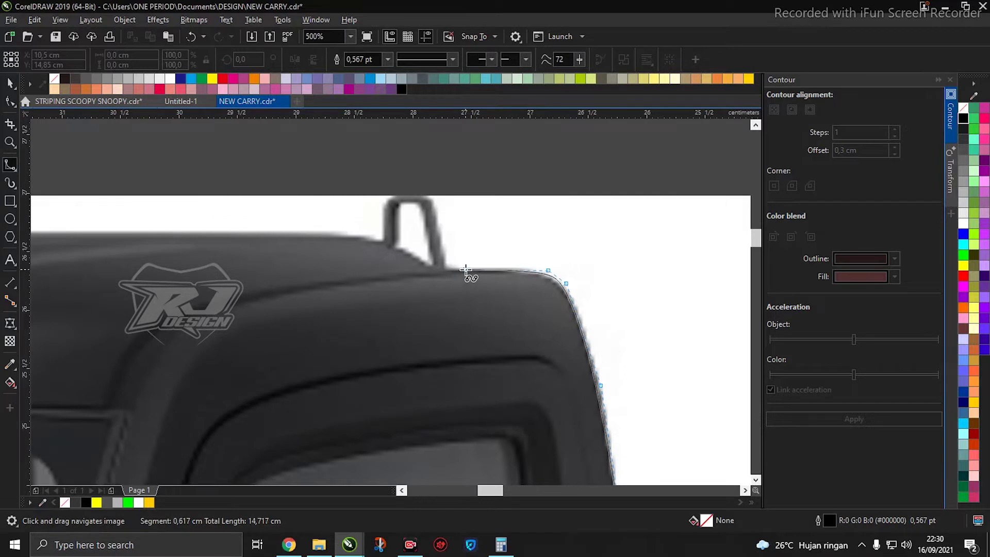
left_click(461, 268)
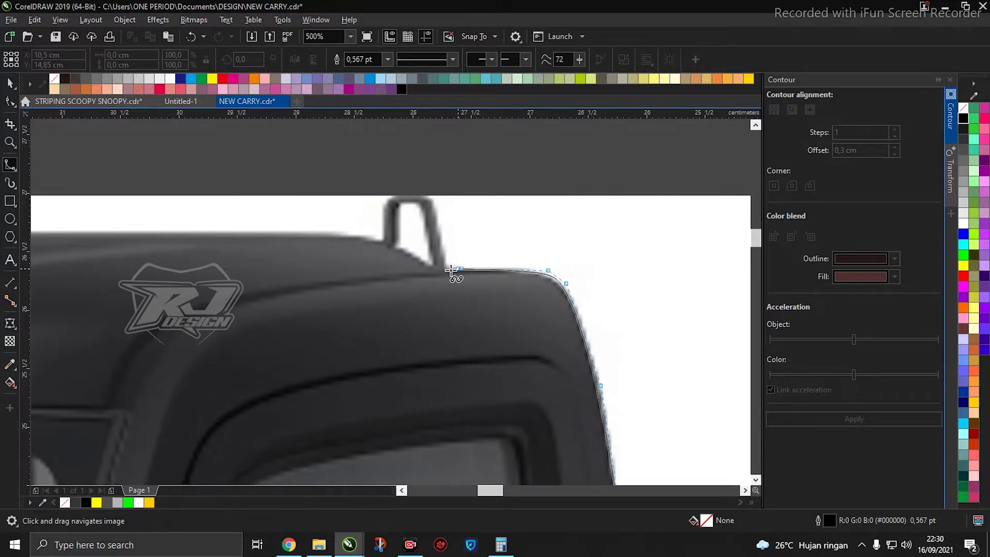
Continue the cab outline up the small slope beside the rear roof hook and onto the roof's upper edge
left_click_drag(447, 271, 534, 269)
scroll(532, 269, "down", 1)
scroll(532, 269, "up", 1)
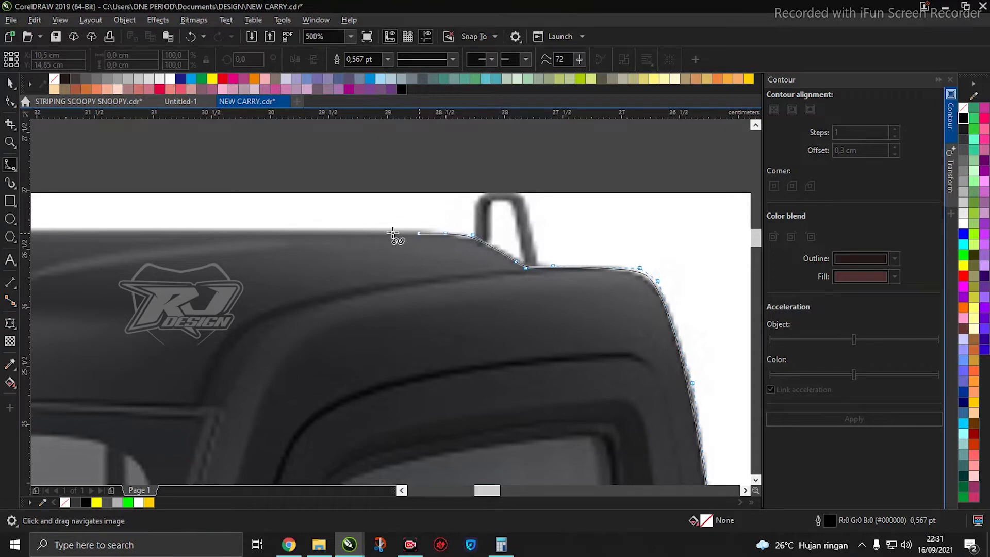
scroll(543, 230, "up", 1)
scroll(542, 227, "down", 2)
scroll(527, 227, "down", 1)
scroll(527, 226, "down", 2)
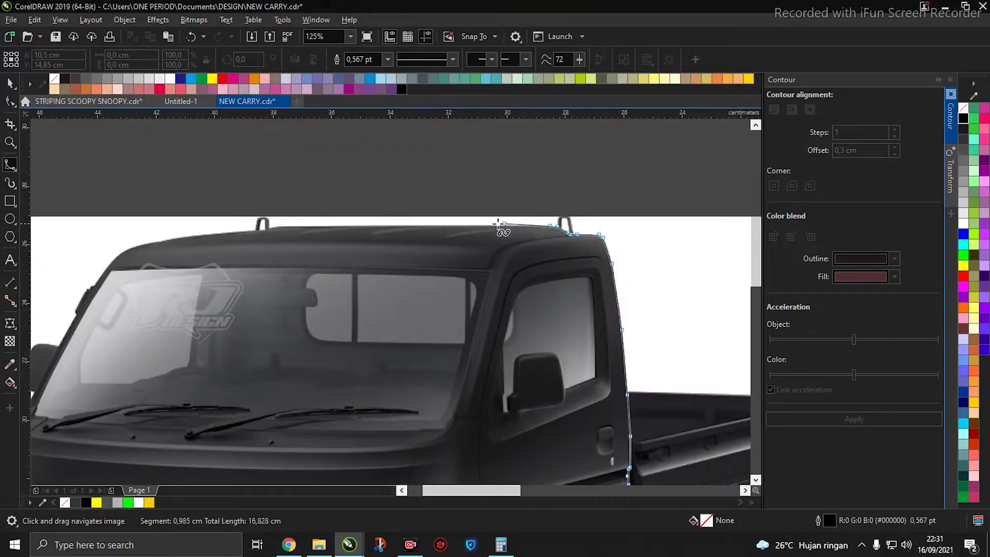
Trace the cab outline along the roof's long upper edge to the drop just before the far roof hook
scroll(489, 227, "up", 1)
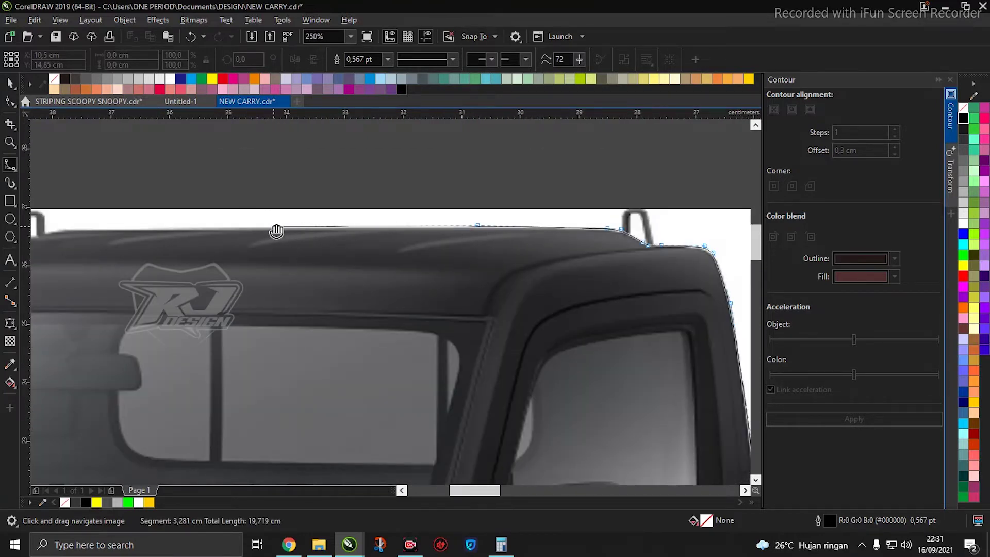
left_click_drag(186, 226, 427, 222)
scroll(366, 225, "up", 1)
left_click(339, 220)
left_click_drag(240, 225, 383, 212)
left_click(375, 208)
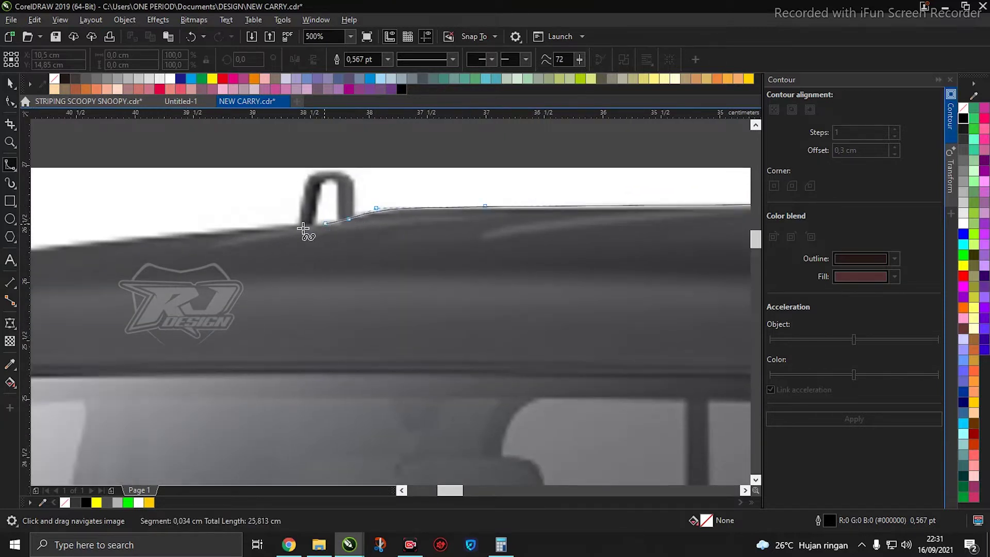
Continue the cab outline past the base of the far roof hook and along the roof's gentle downward slope
left_click_drag(251, 229, 510, 207)
left_click(488, 205)
left_click_drag(256, 232, 352, 204)
left_click(352, 204)
left_click_drag(279, 222, 434, 197)
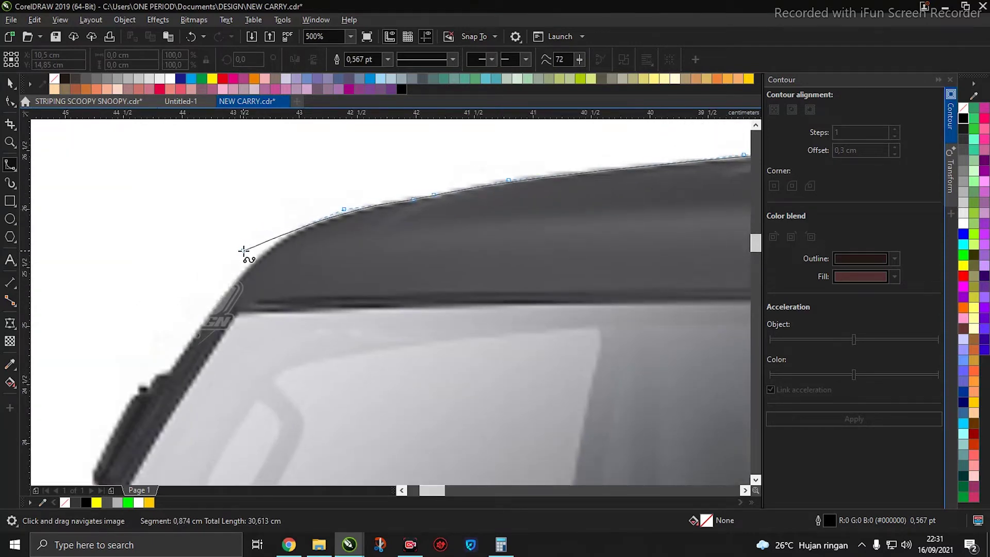
Trace the cab outline around the roof's rounded far corner and onto the outer edge of the windshield pillar
scroll(243, 251, "down", 2)
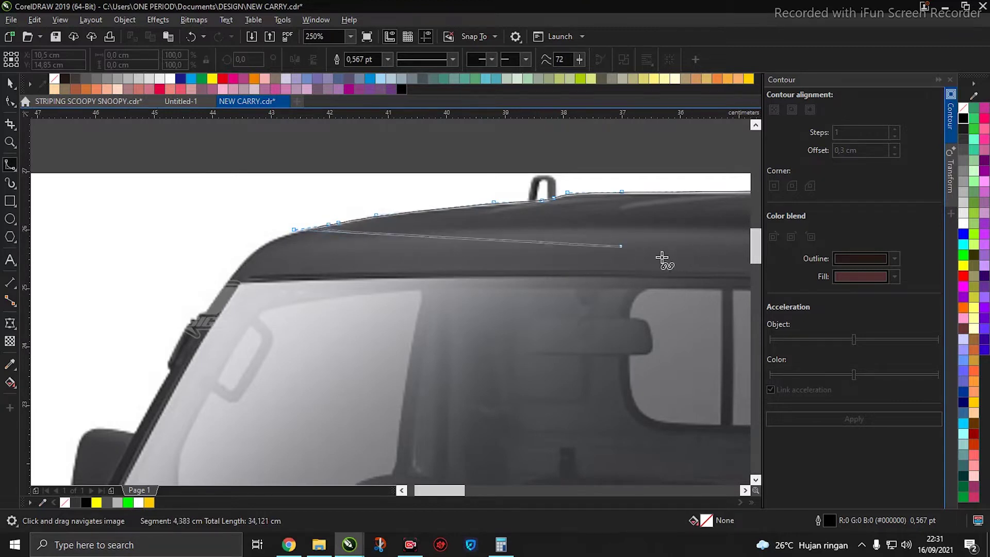
left_click(408, 232)
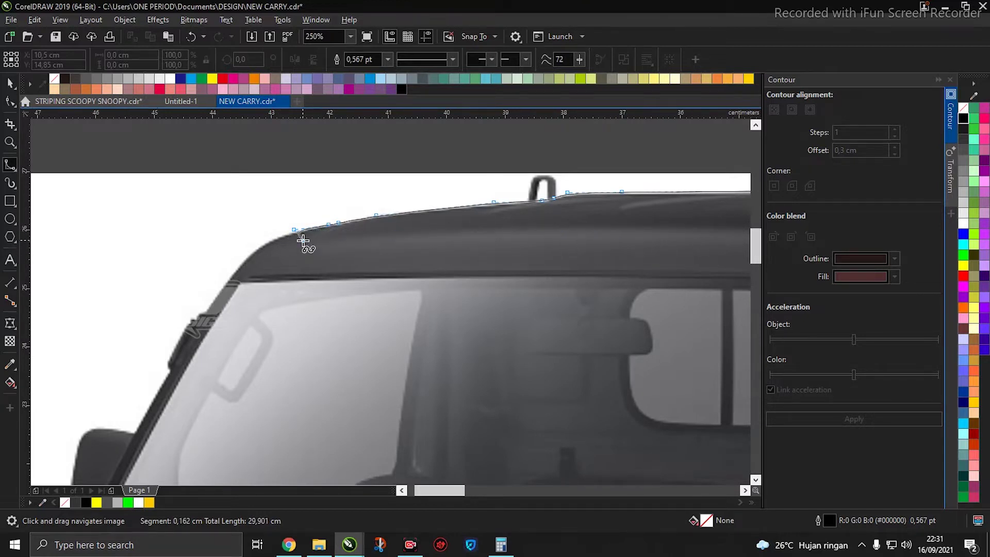
left_click_drag(450, 233, 276, 254)
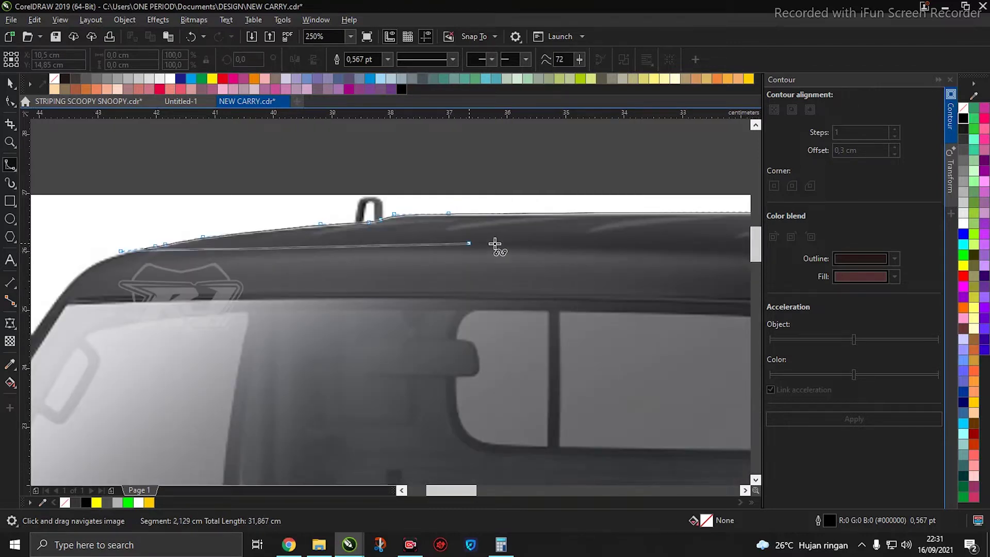
left_click_drag(494, 243, 349, 252)
left_click_drag(211, 274, 608, 255)
scroll(342, 276, "up", 2)
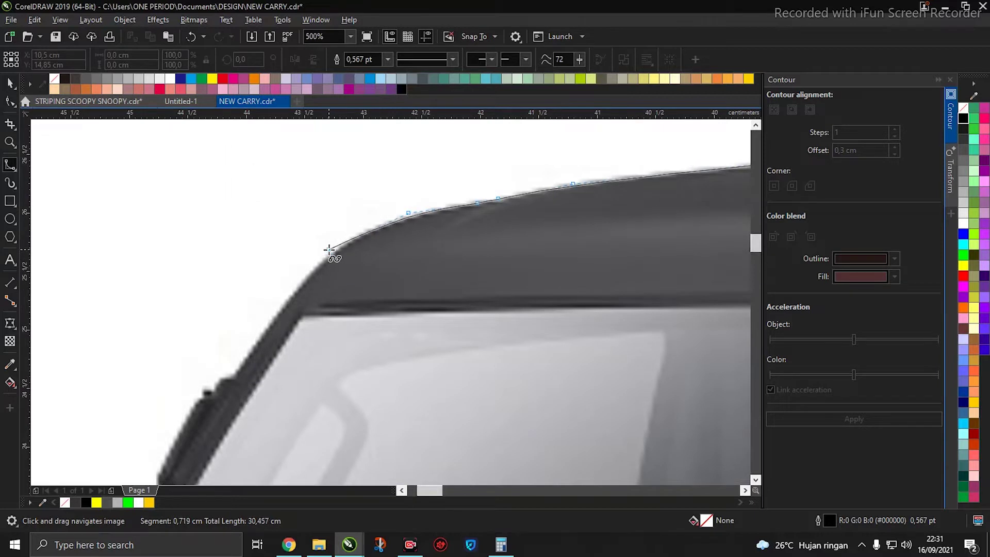
left_click_drag(276, 309, 408, 223)
left_click(399, 238)
left_click_drag(358, 330, 419, 266)
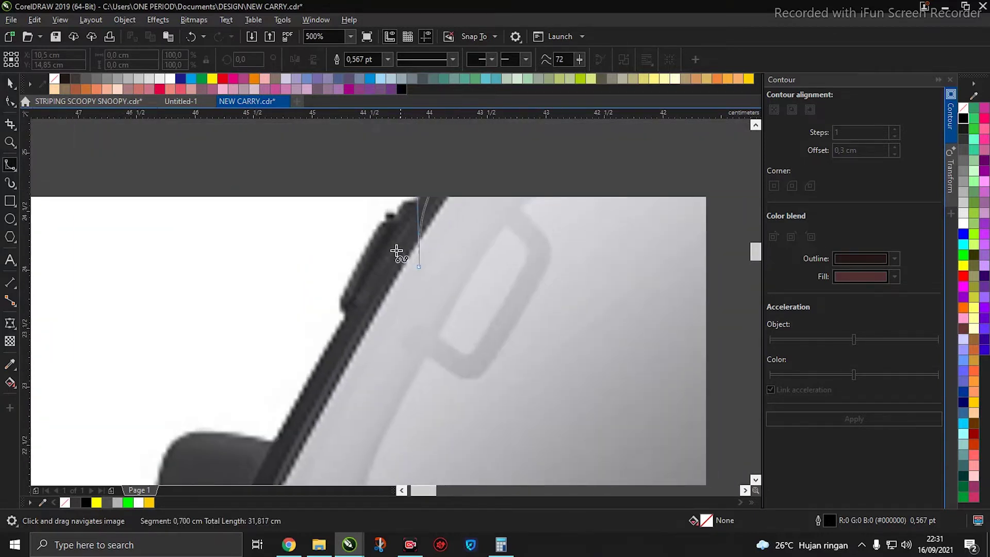
Trace the cab outline down the far windshield pillar, cutting straight past the mirror, to just above the cowl corner
left_click(311, 373)
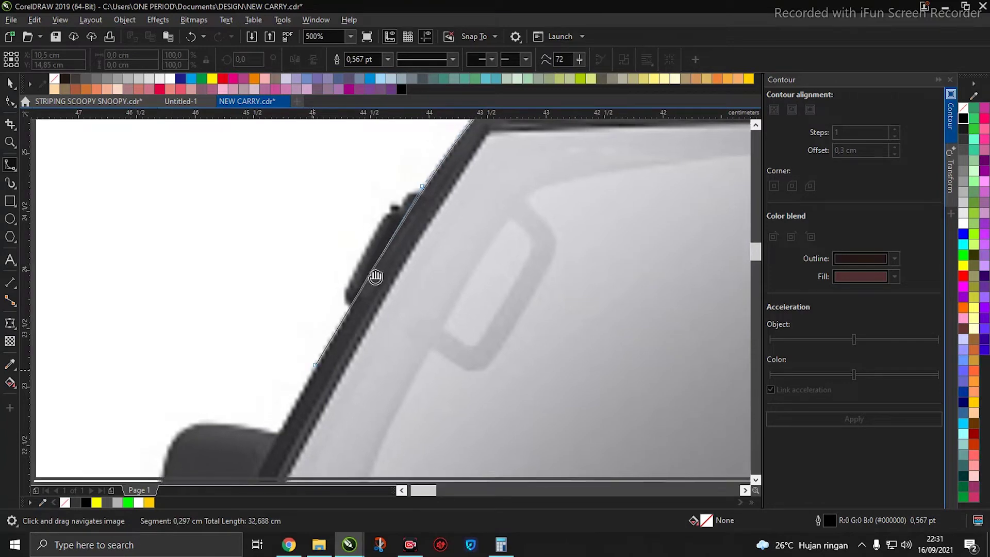
left_click_drag(337, 337, 407, 225)
left_click_drag(338, 325, 406, 238)
left_click(369, 314)
left_click(356, 345)
left_click_drag(356, 345, 418, 191)
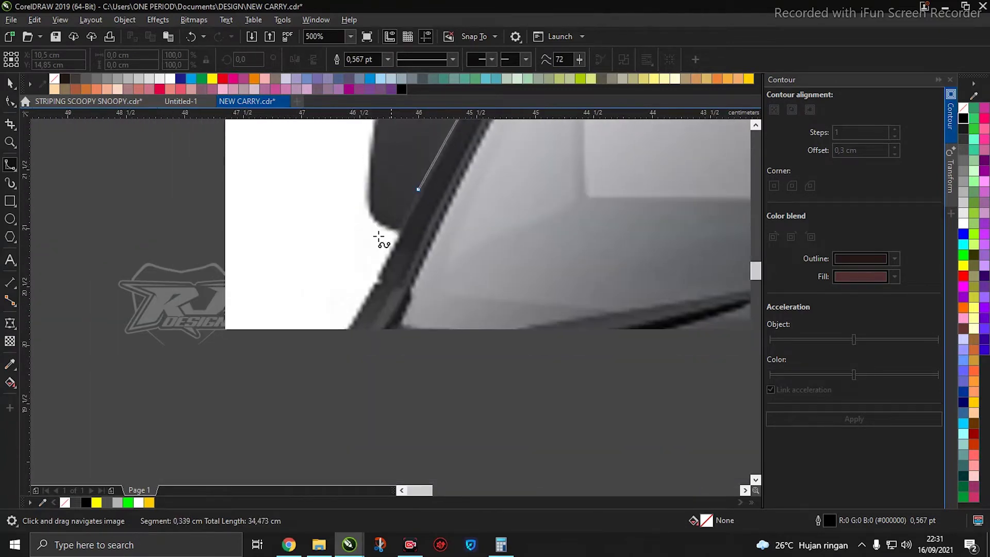
left_click(375, 284)
left_click(361, 307)
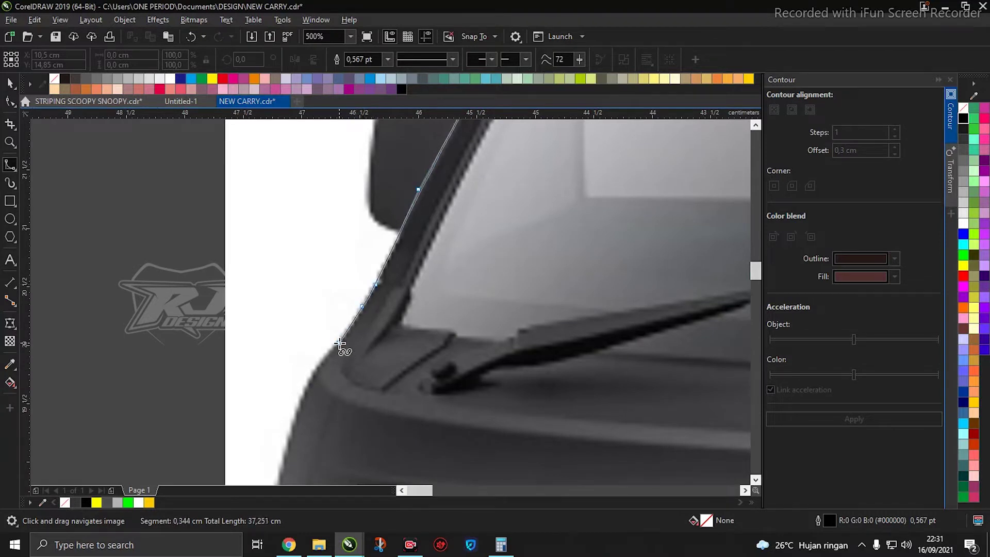
Trace the cab outline down the front panel's curved side and around its lower corner above the far headlight
left_click(305, 375)
left_click_drag(304, 376, 371, 162)
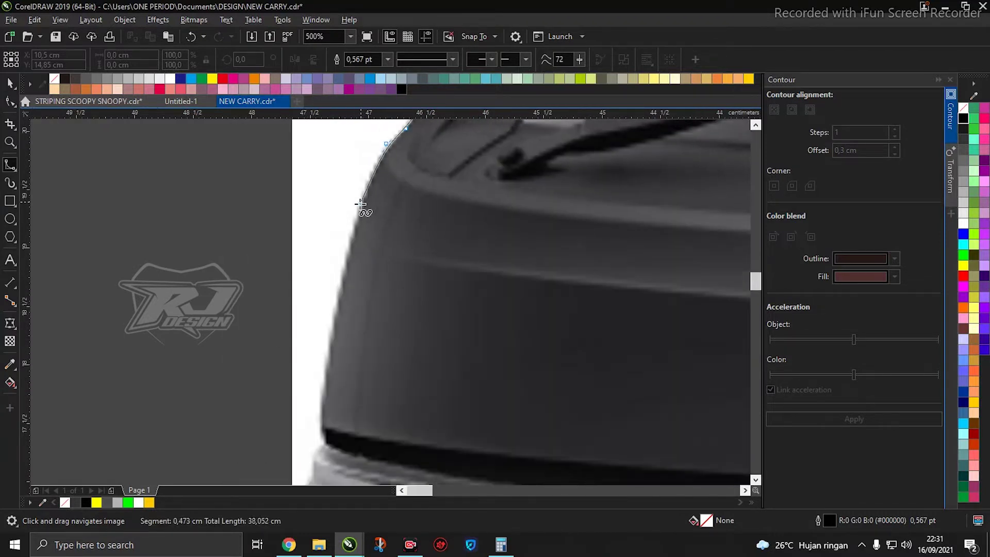
left_click(331, 312)
left_click_drag(331, 312, 303, 155)
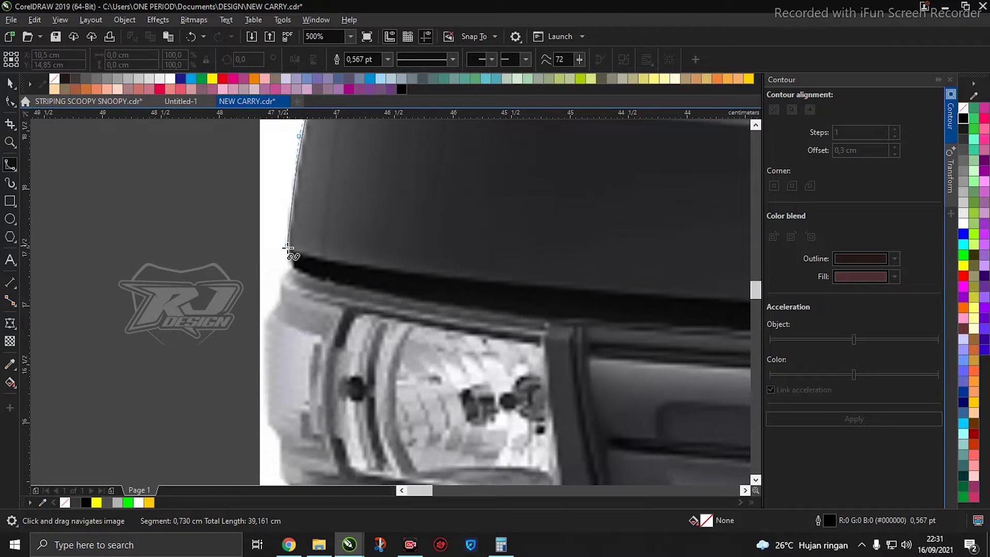
left_click(314, 279)
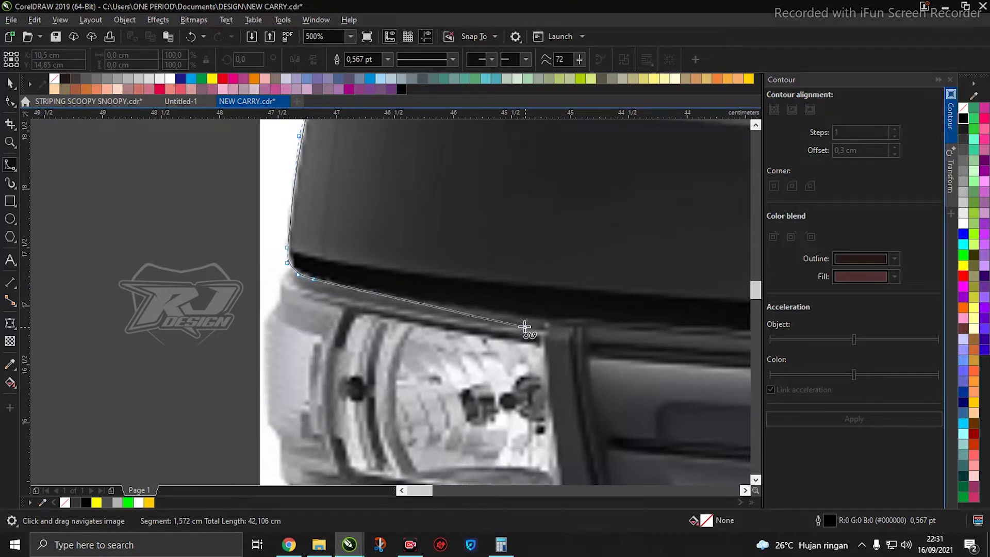
Continue the cab outline along the dark gap above the far headlight and the start of the grille
scroll(524, 327, "down", 1)
left_click_drag(524, 327, 180, 243)
scroll(135, 238, "up", 1)
left_click_drag(117, 237, 345, 256)
left_click(322, 248)
left_click(533, 277)
left_click_drag(419, 276, 34, 264)
Trace the cab outline along the grille's upper edge, past the Suzuki emblem, to the near headlight
left_click(403, 281)
left_click_drag(403, 281, 38, 243)
left_click(455, 269)
left_click(484, 266)
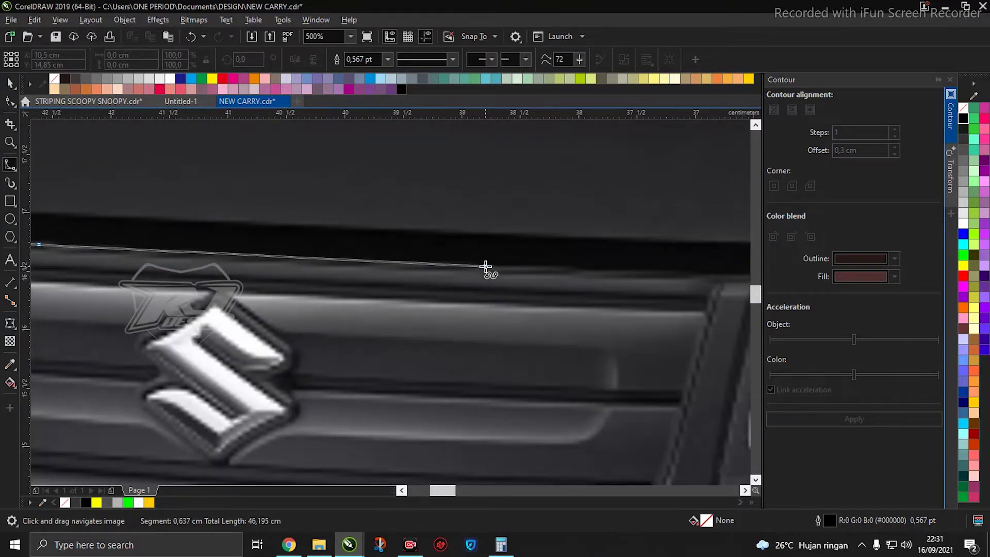
left_click_drag(486, 265, 118, 235)
left_click(391, 246)
left_click_drag(505, 248, 173, 259)
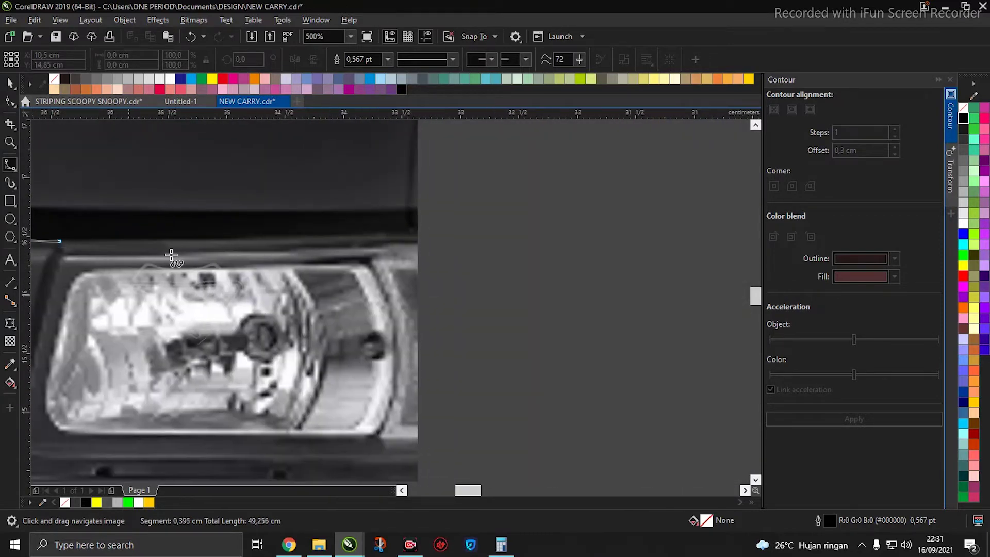
Trace the cab outline along the upper edge of the near headlight and turn signal towards its pointed outer corner
left_click(324, 239)
left_click(527, 223)
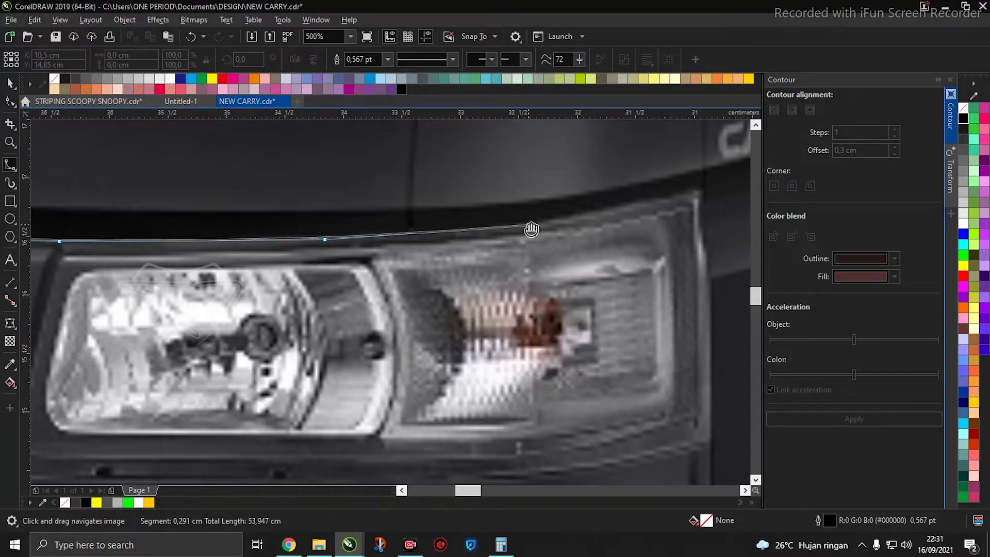
left_click_drag(526, 222, 196, 239)
scroll(365, 215, "up", 1)
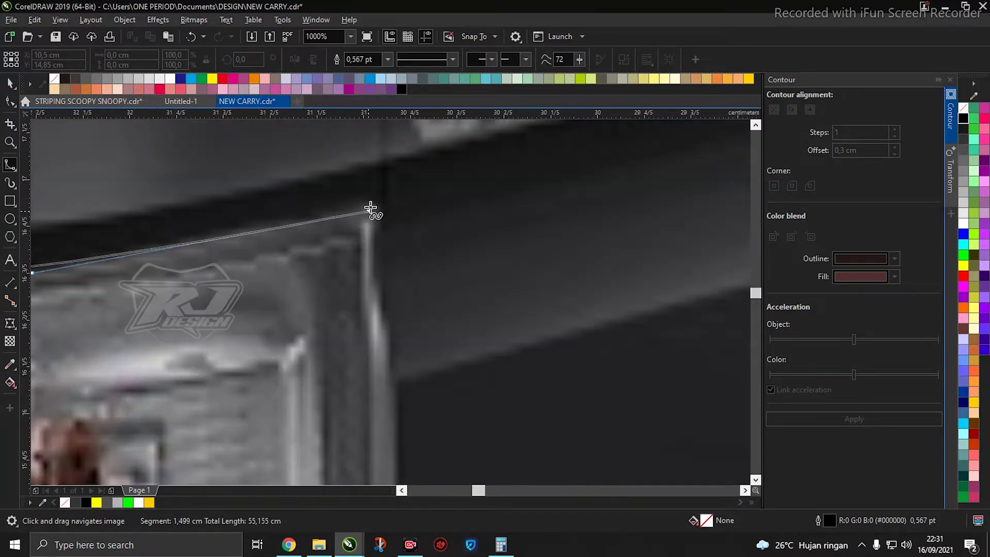
Turn the cab outline sharply around the near headlight's upper outer corner and trace down the lamp's side edge
scroll(363, 205, "down", 2)
scroll(363, 205, "up", 2)
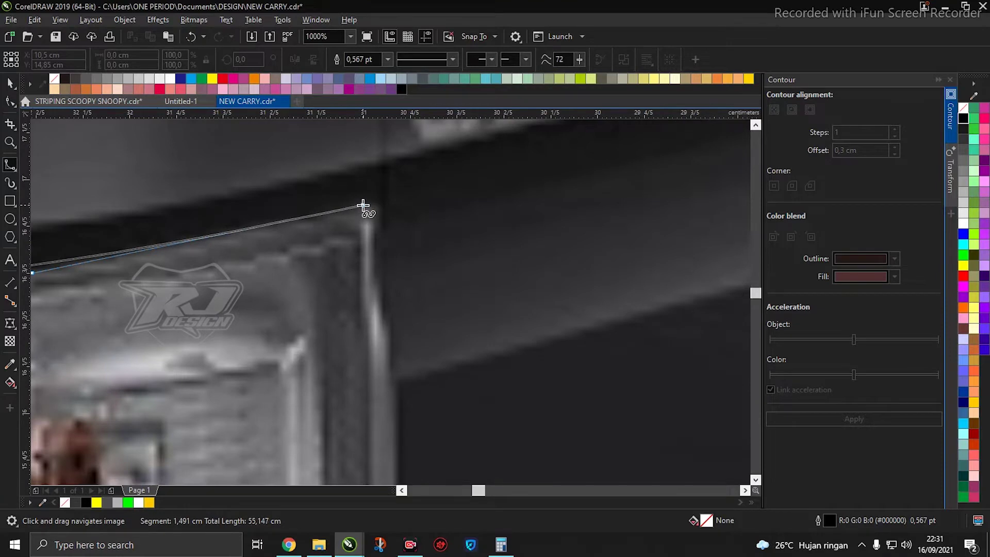
scroll(363, 206, "down", 2)
scroll(363, 209, "up", 2)
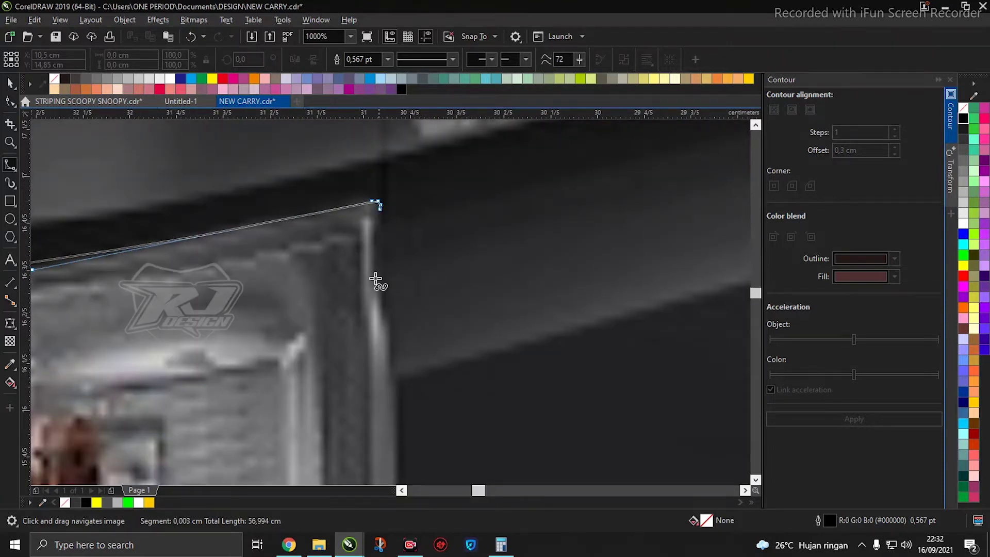
scroll(378, 405, "up", 1)
scroll(387, 265, "down", 1)
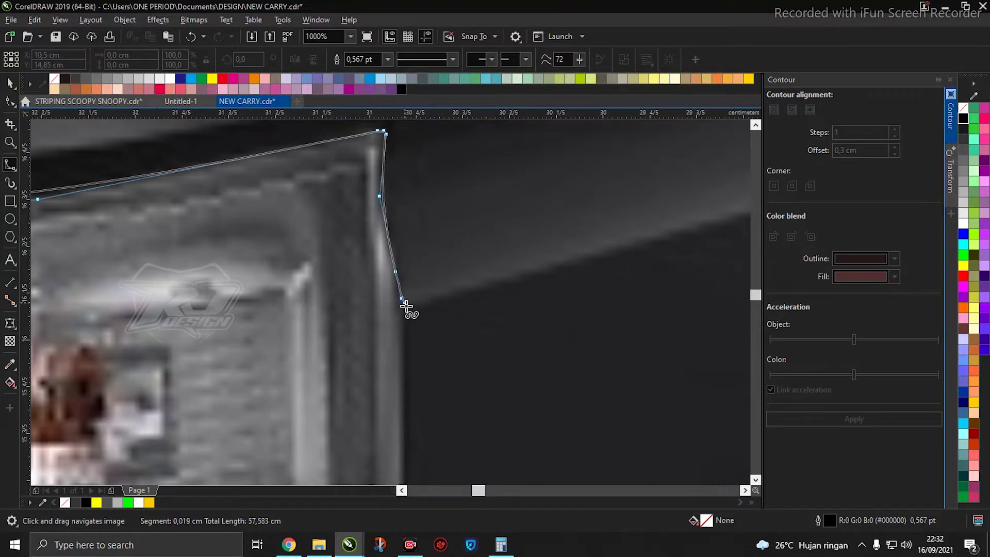
Trace the cab outline down the seam between bumper and fender to the bumper's lower corner ahead of the front tyre
scroll(406, 362, "down", 4)
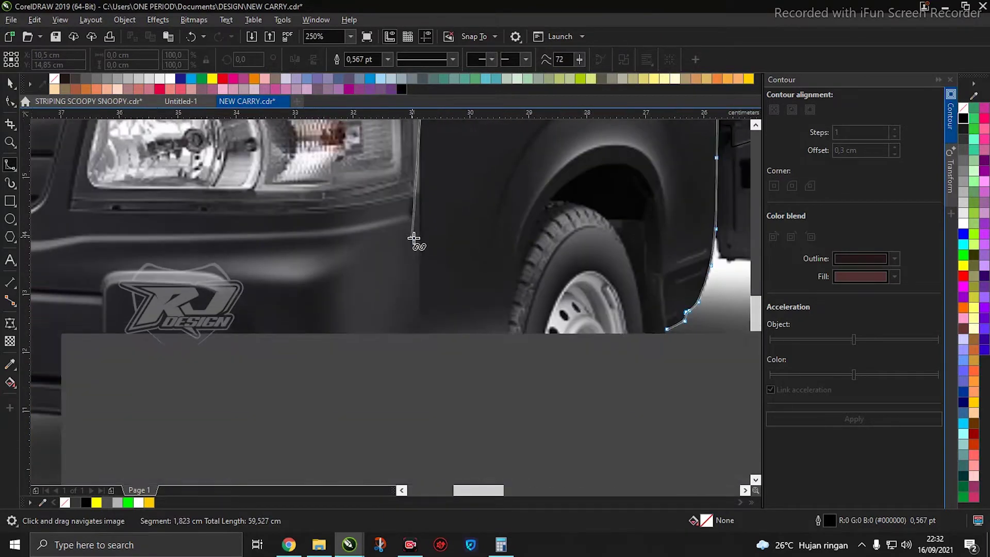
scroll(422, 280, "up", 1)
left_click(419, 287)
left_click_drag(420, 289, 422, 159)
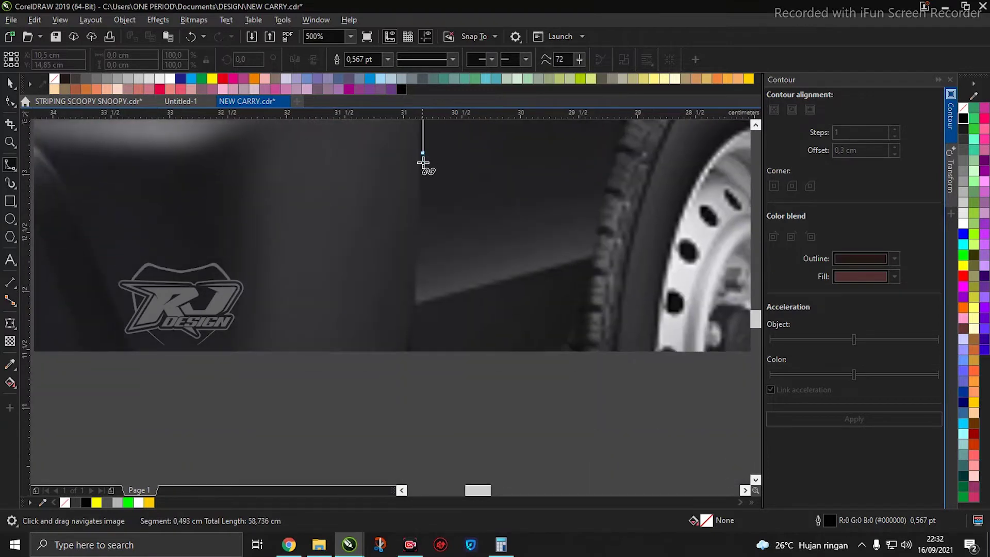
left_click(416, 305)
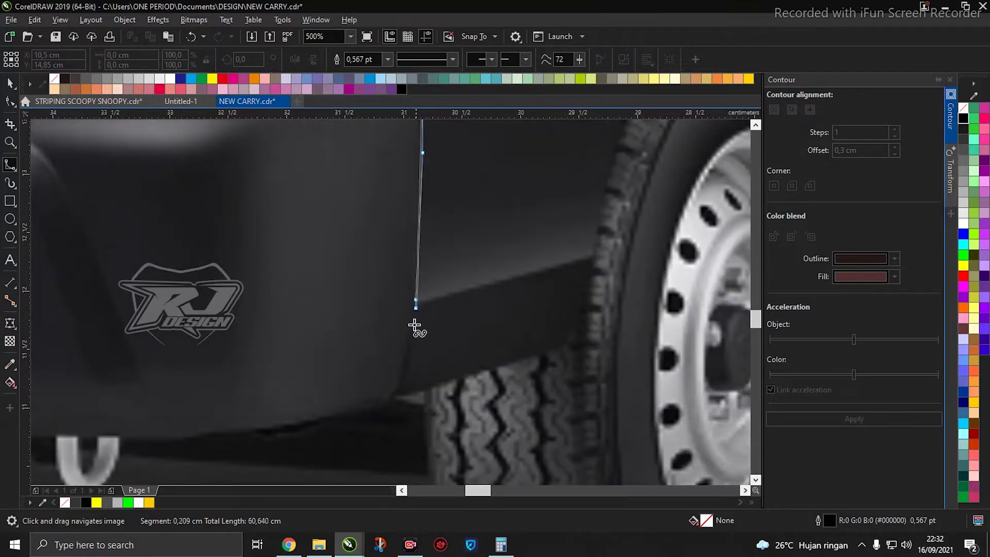
left_click(391, 396)
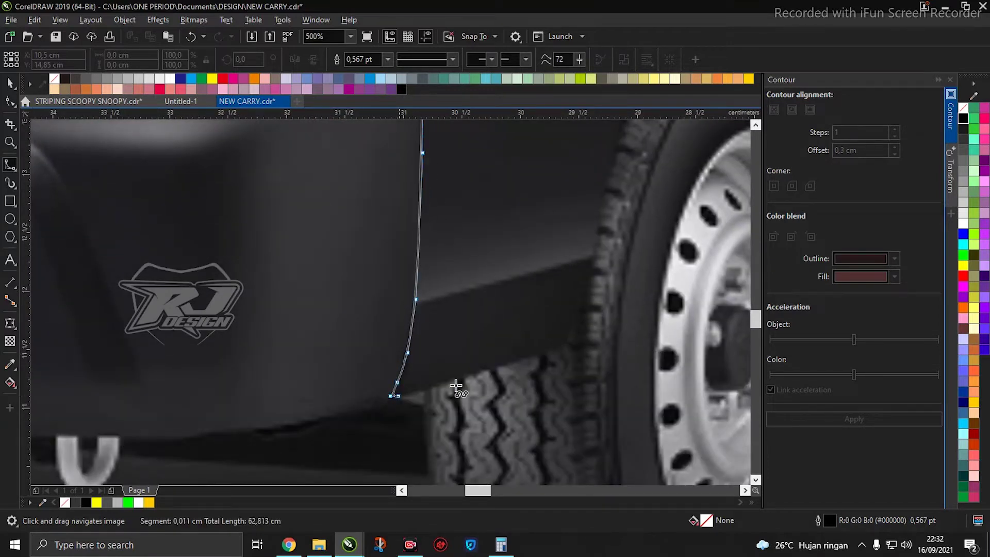
Trace the cab outline from the bumper's lower corner along the panel's bottom edge and up over the front wheel arch
left_click(571, 346)
left_click_drag(589, 270, 467, 367)
left_click(476, 289)
left_click_drag(510, 191, 381, 301)
left_click(382, 280)
left_click(441, 194)
left_click(518, 152)
left_click(590, 152)
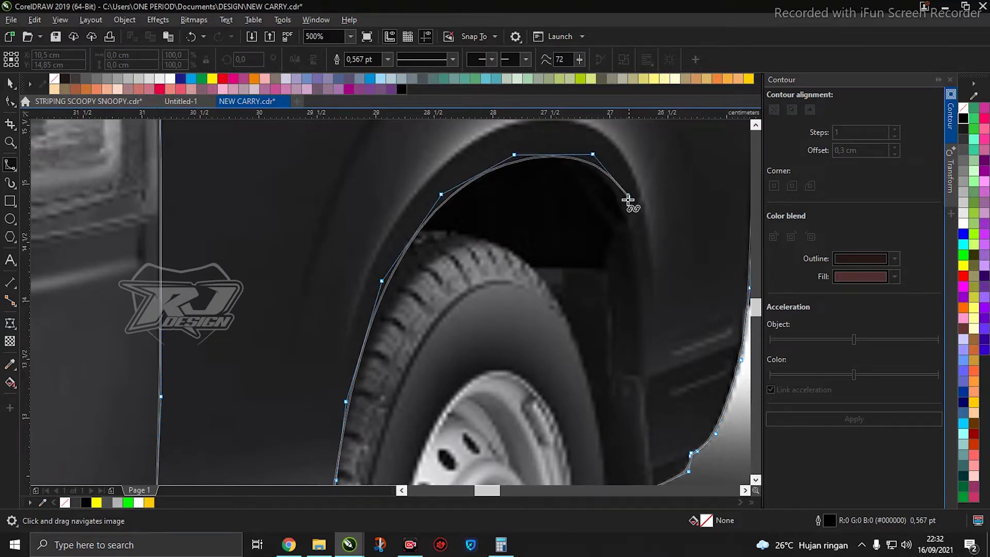
Trace the cab outline down the wheel arch's rear edge to the lower corner behind the front tyre and close it at its start point
left_click_drag(628, 199, 451, 161)
left_click(457, 190)
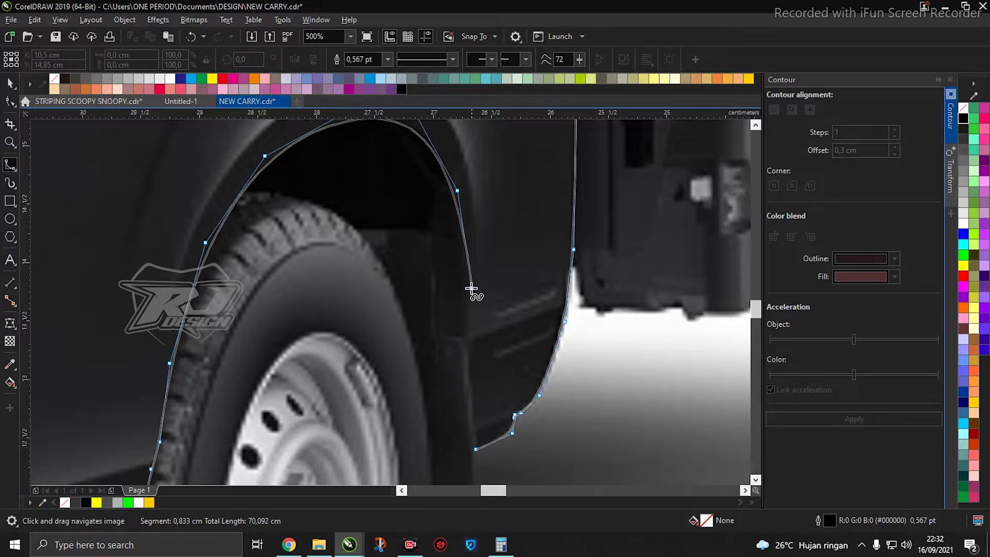
left_click_drag(470, 286, 420, 230)
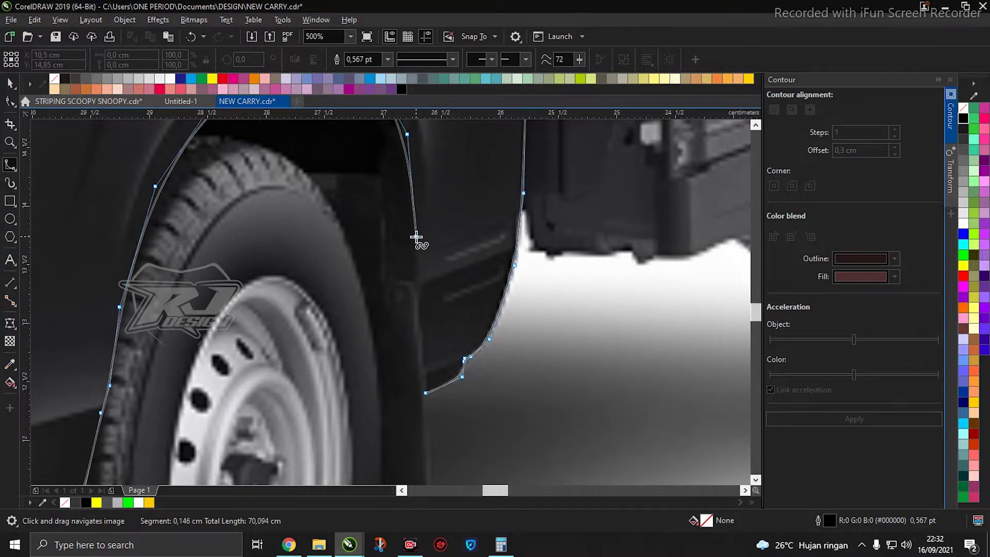
scroll(407, 257, "up", 2)
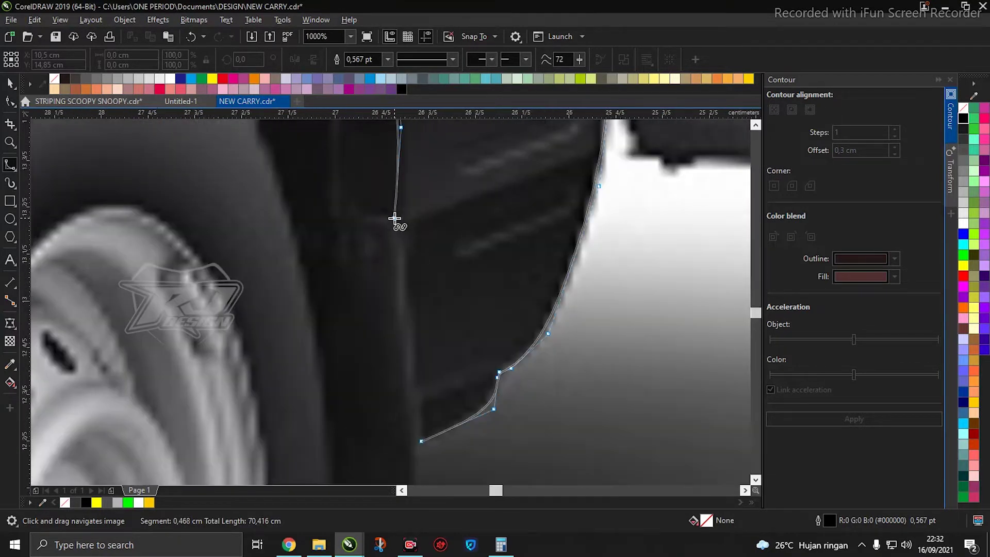
scroll(417, 338, "up", 2)
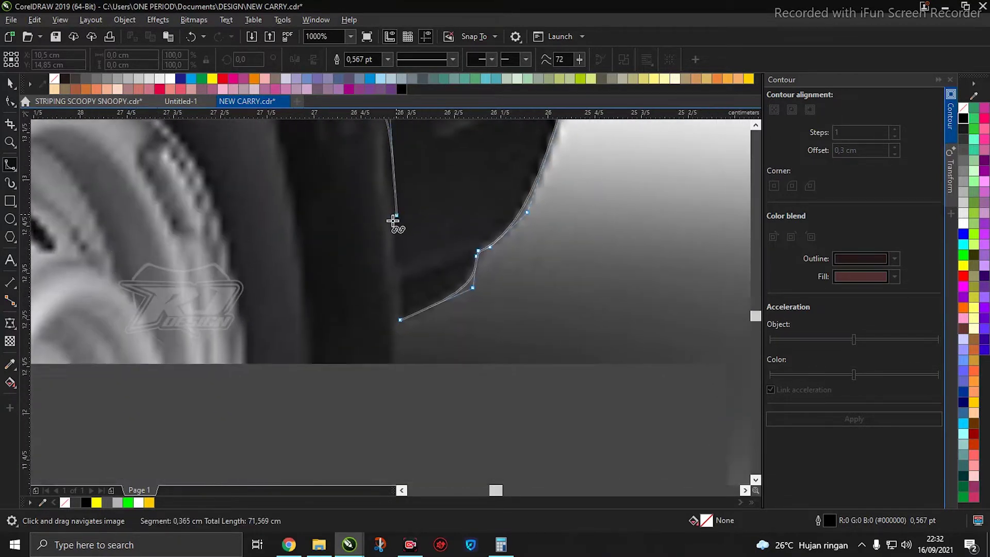
left_click(394, 298)
left_click(406, 342)
scroll(407, 338, "down", 10)
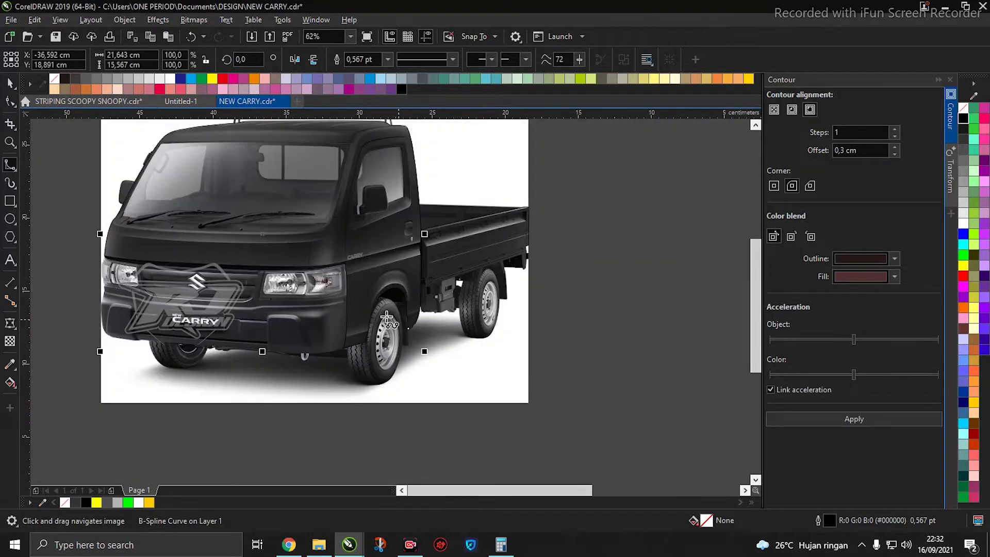
Fill the closed cargo bed and cab outlines with bright green as a test and undo both fills
left_click_drag(263, 271, 336, 282)
scroll(542, 261, "up", 3)
scroll(543, 260, "down", 3)
key("space")
left_click(546, 260)
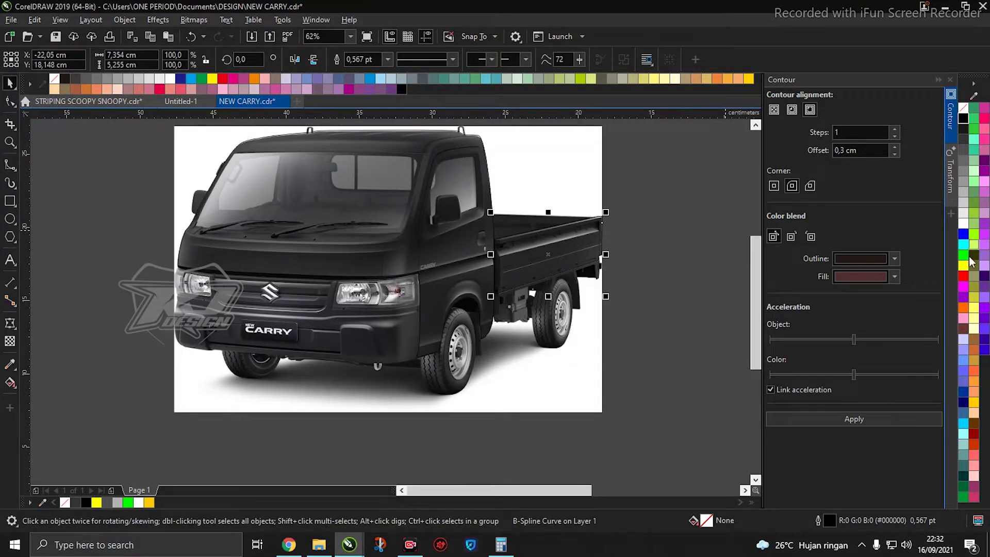
left_click(963, 255)
key("Tab")
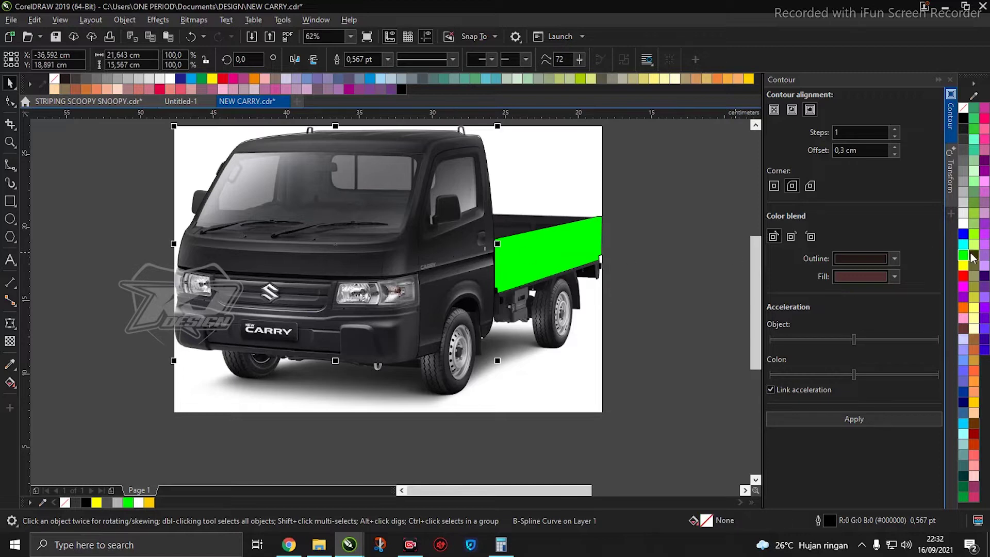
left_click(962, 256)
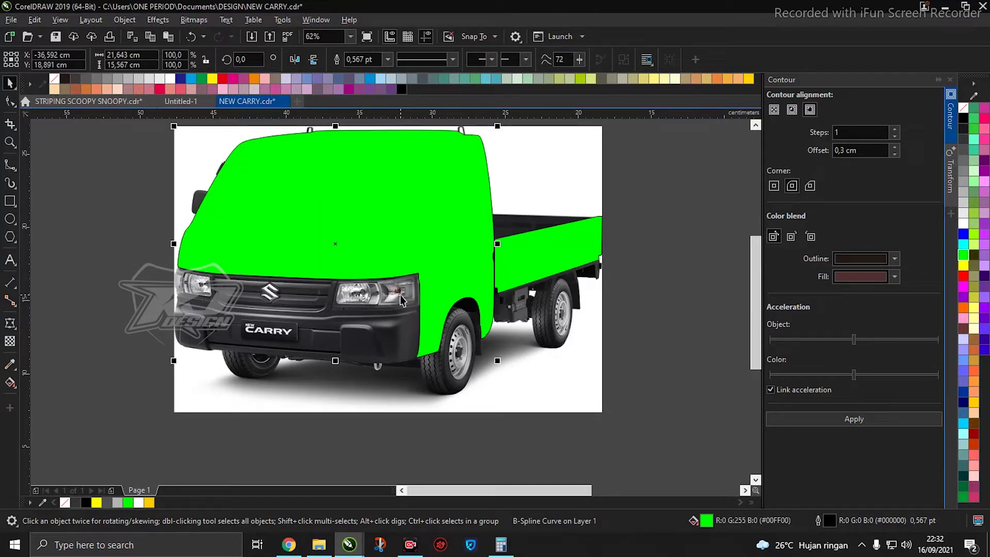
key("ctrl+z")
key("ctrl+z")
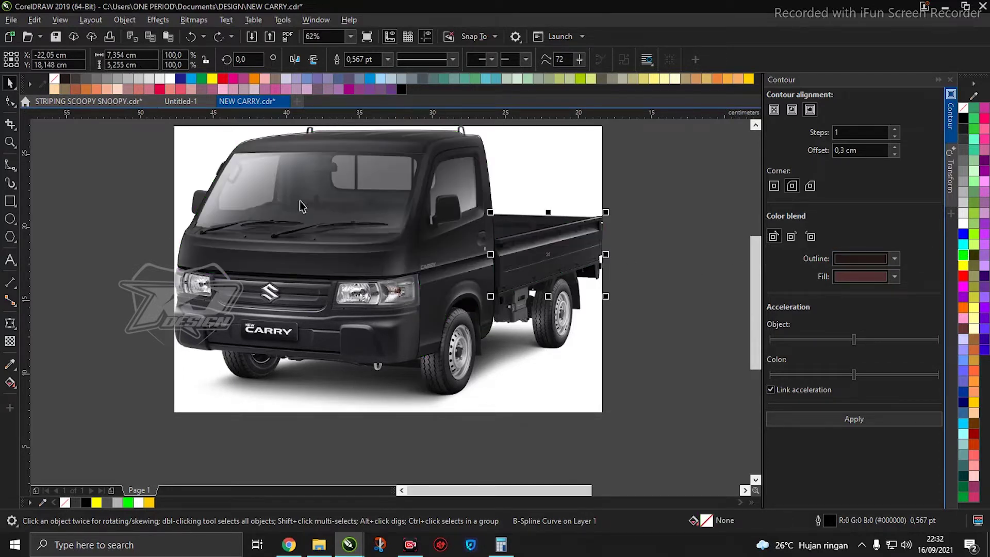
Start a B-Spline outline of the windshield low on the far pillar and trace around its rounded lower corner
scroll(244, 175, "up", 2)
left_click(6, 167)
scroll(124, 258, "up", 6)
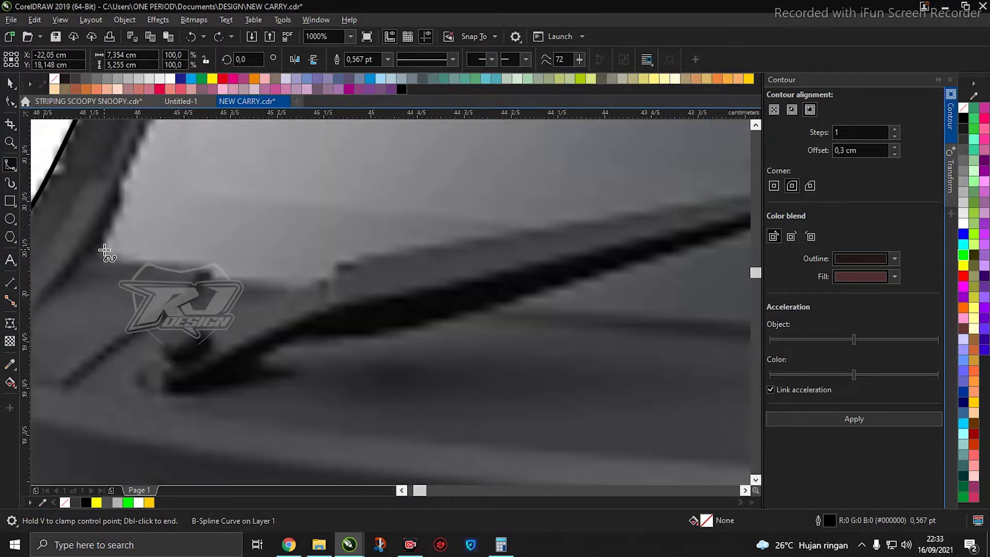
scroll(278, 266, "down", 4)
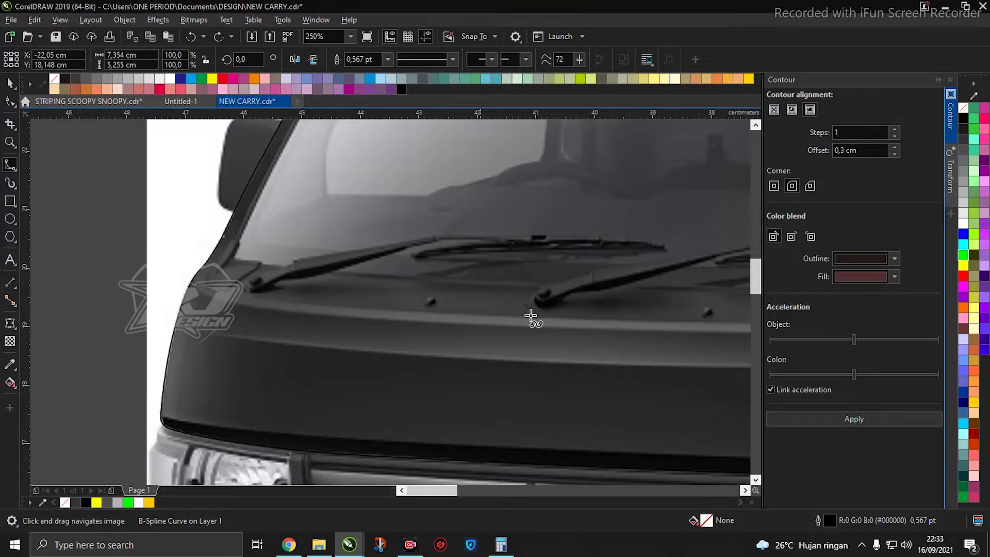
scroll(487, 311, "right", 6)
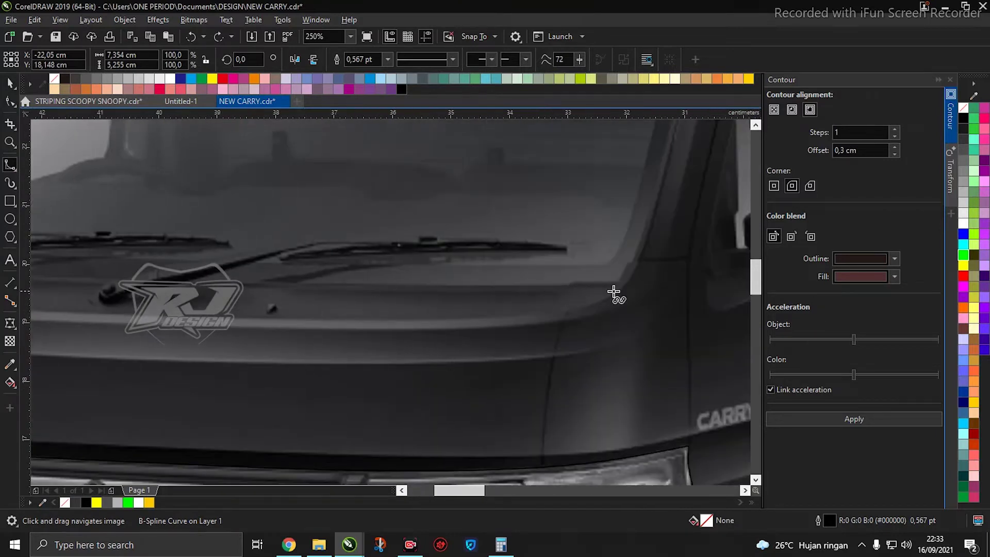
scroll(612, 293, "up", 1)
scroll(534, 335, "down", 1)
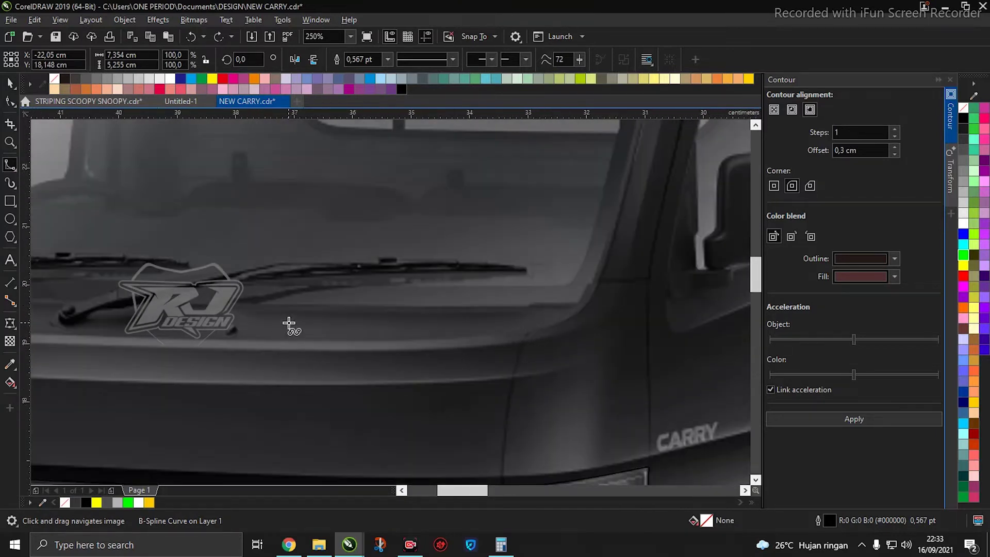
left_click_drag(244, 328, 546, 313)
scroll(231, 300, "up", 1)
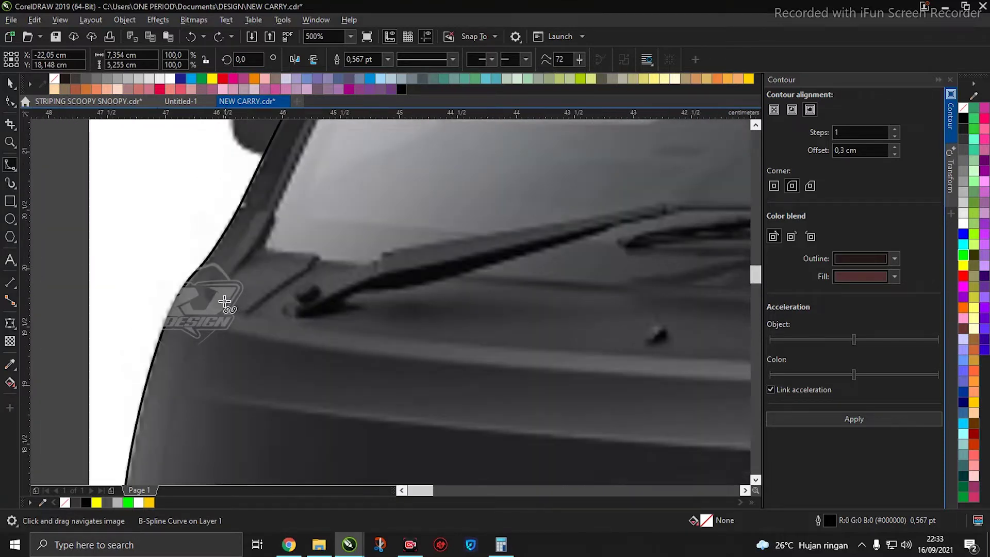
left_click(260, 208)
left_click(236, 243)
left_click(216, 266)
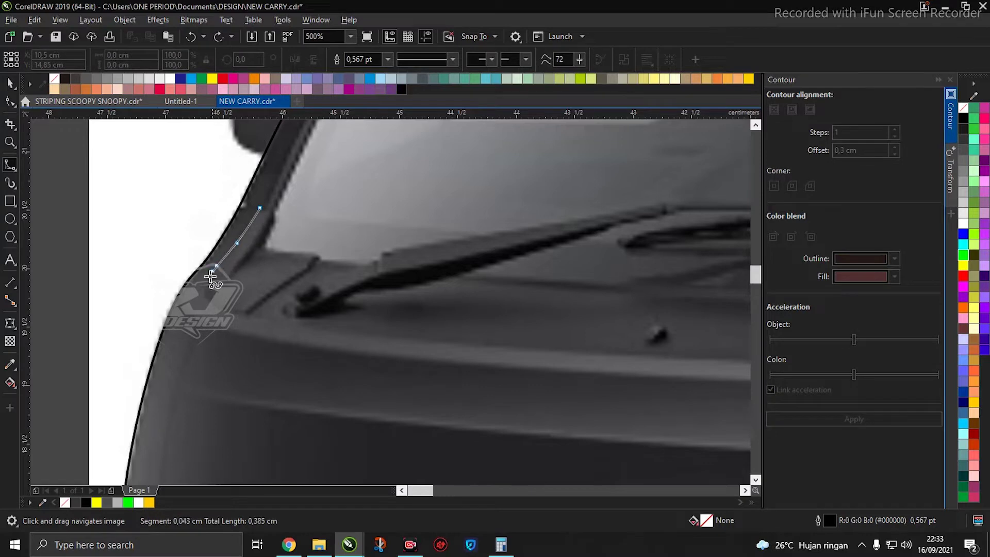
left_click(257, 319)
Trace the windshield outline along the panel edge below the wipers towards the near pillar
left_click(577, 360)
left_click_drag(500, 351, 367, 336)
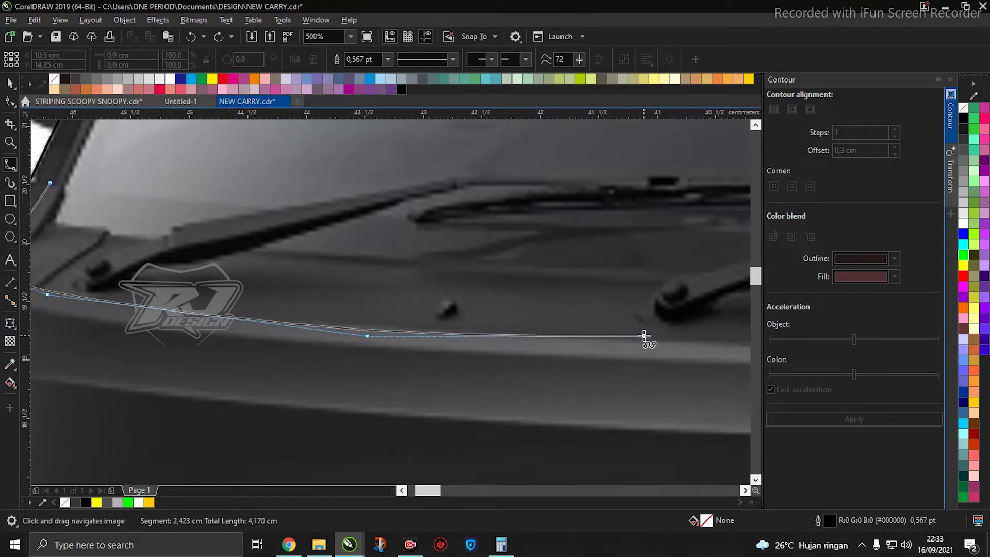
left_click_drag(699, 353, 172, 322)
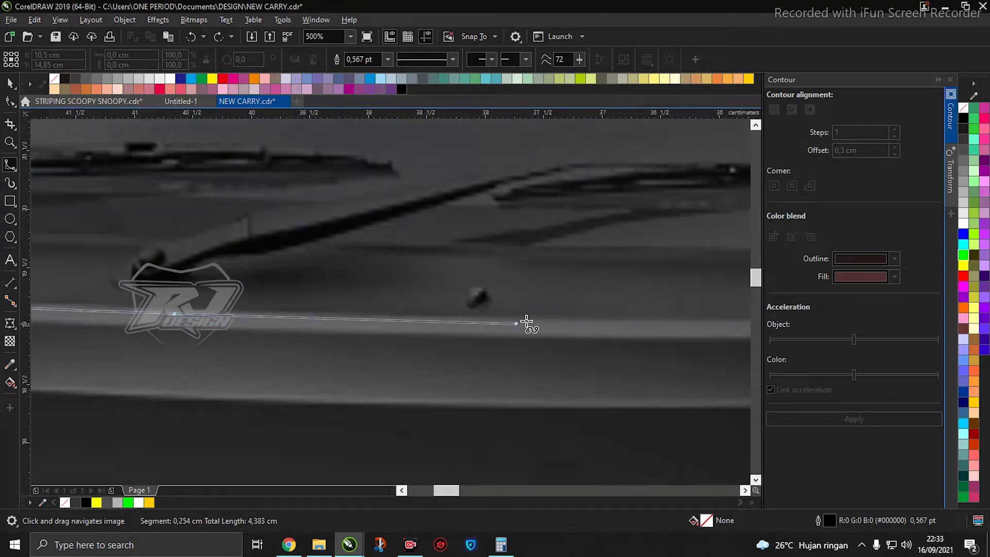
left_click_drag(552, 316, 184, 299)
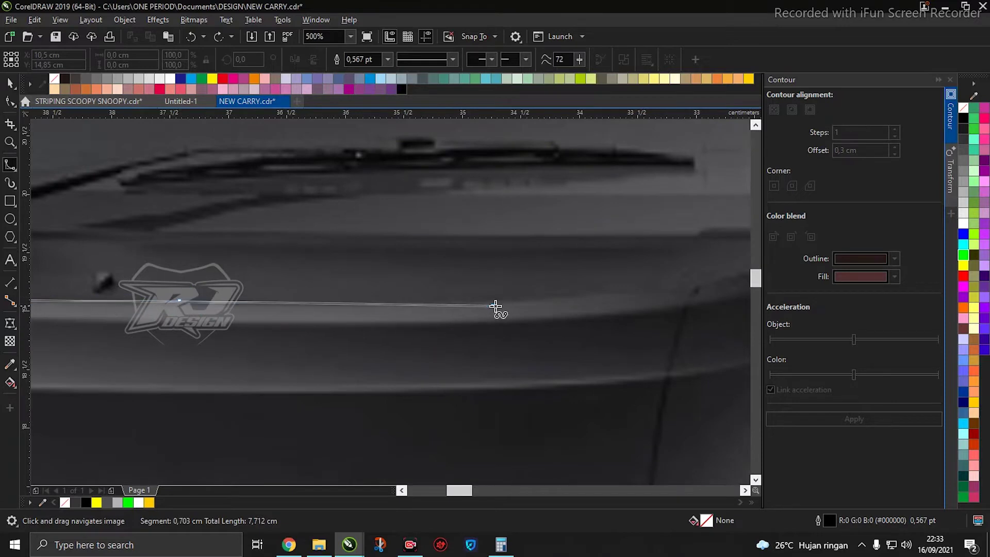
left_click(529, 298)
left_click_drag(467, 302, 145, 318)
Curve the windshield outline around the near lower corner and trace up the near pillar towards the roof
left_click(407, 305)
left_click(488, 278)
left_click(537, 237)
left_click_drag(570, 177, 493, 396)
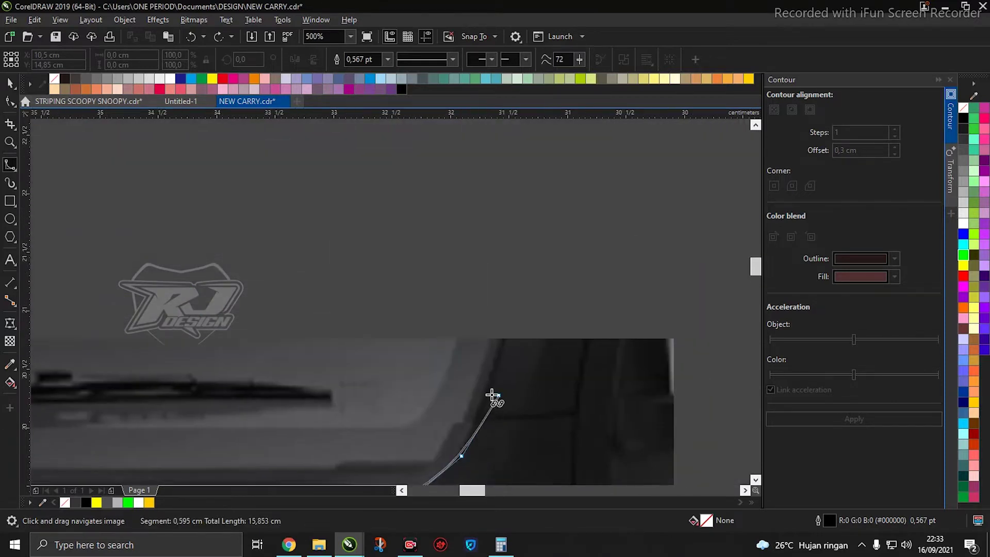
left_click(507, 329)
left_click_drag(537, 225, 490, 420)
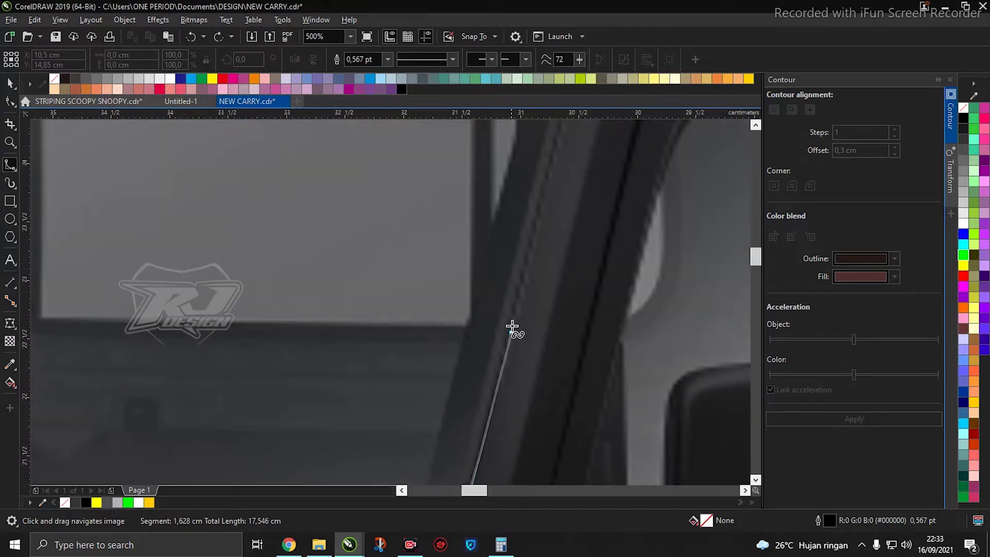
left_click_drag(521, 283, 472, 451)
left_click(472, 451)
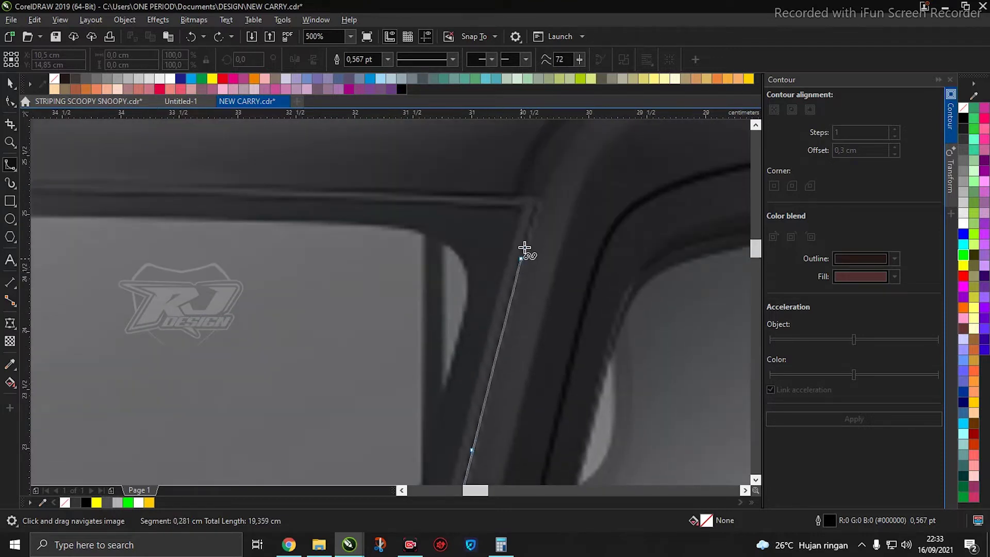
Turn the windshield outline at the near upper corner and trace along the glass's upper edge towards the far pillar
left_click(294, 190)
left_click_drag(237, 189, 625, 213)
left_click(469, 206)
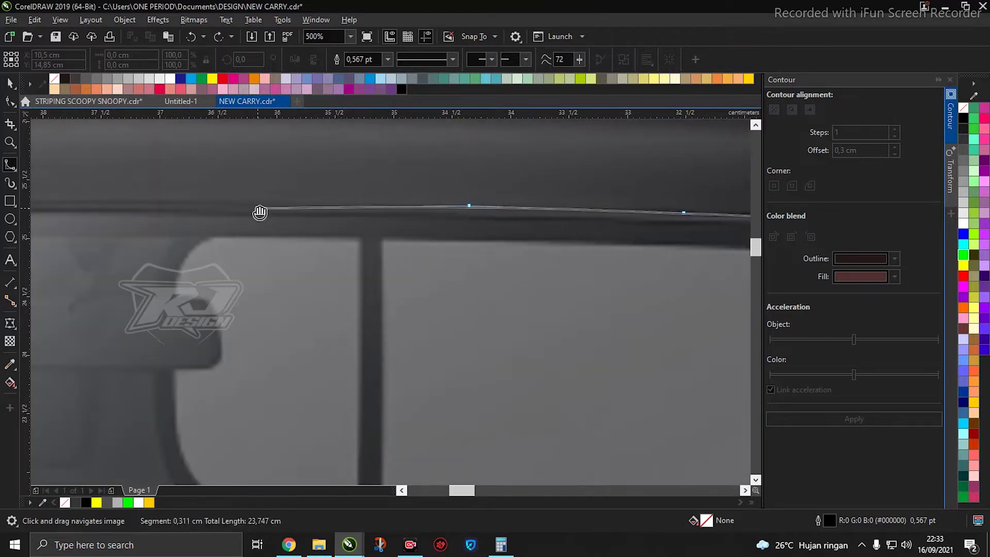
left_click_drag(258, 207, 673, 226)
scroll(691, 226, "left", 3)
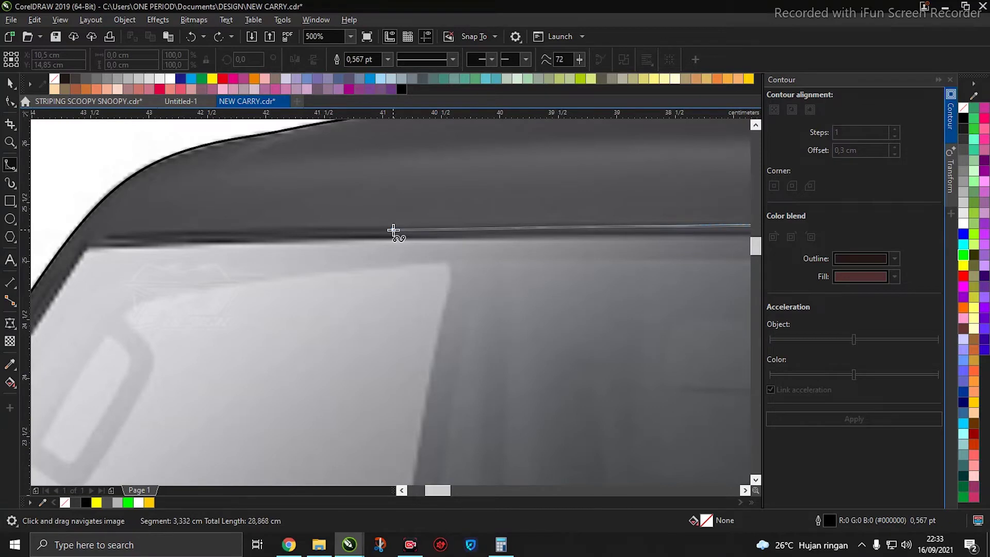
left_click(393, 231)
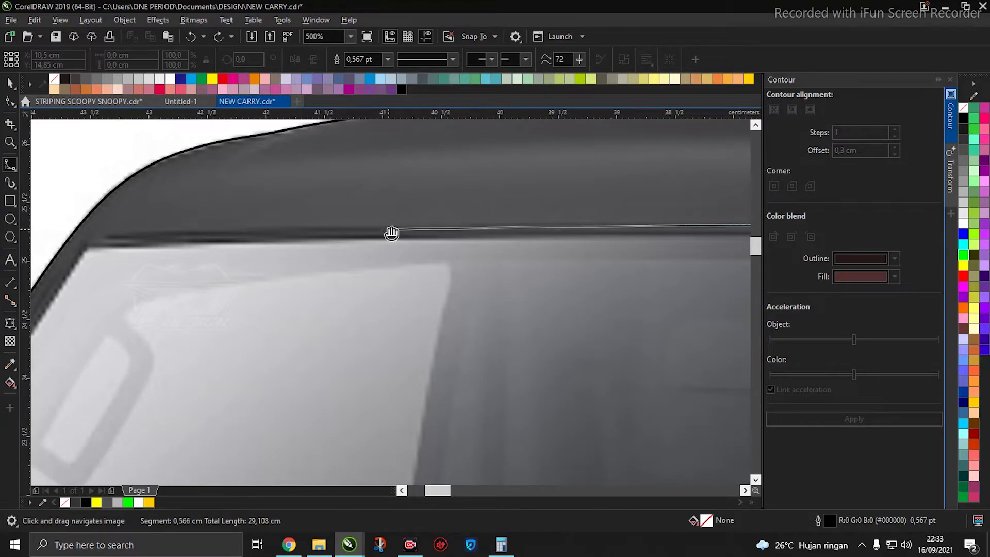
Turn the windshield outline at the far upper corner, trace down the far pillar and close it at its start point
scroll(391, 228, "left", 3)
left_click(339, 242)
left_click_drag(295, 309, 433, 151)
left_click(349, 276)
left_click_drag(350, 276, 475, 127)
left_click(385, 299)
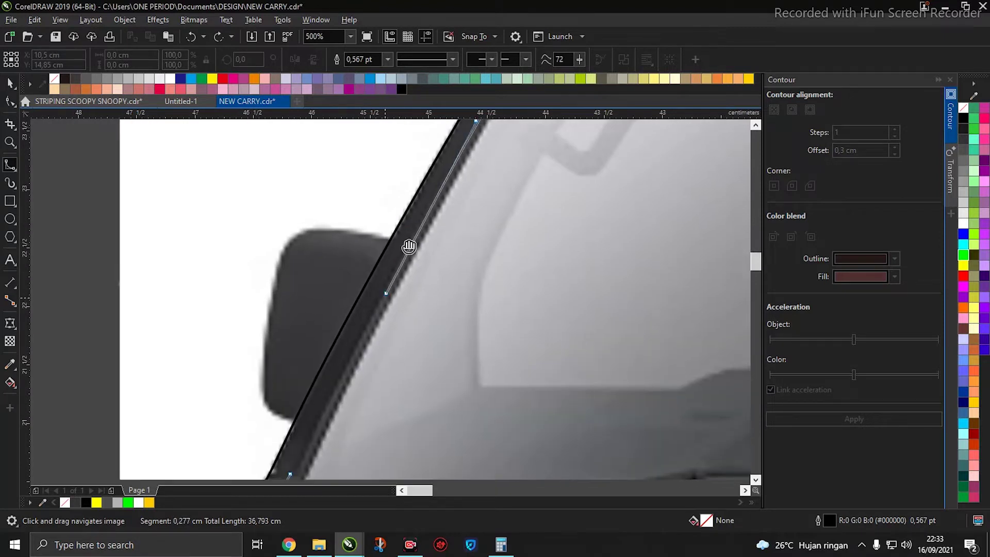
left_click_drag(387, 299, 458, 138)
left_click(376, 293)
scroll(376, 294, "up", 2)
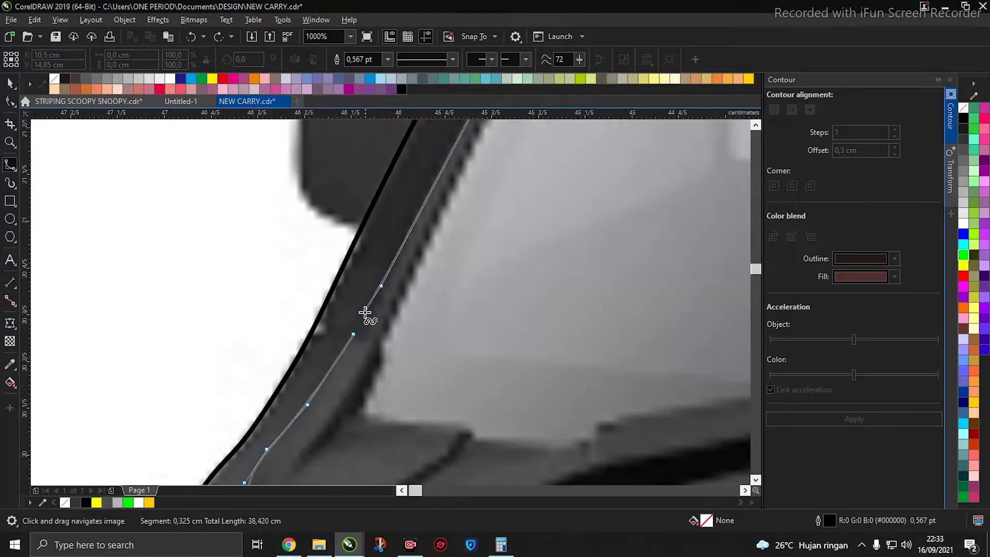
left_click(356, 333)
scroll(379, 331, "down", 6)
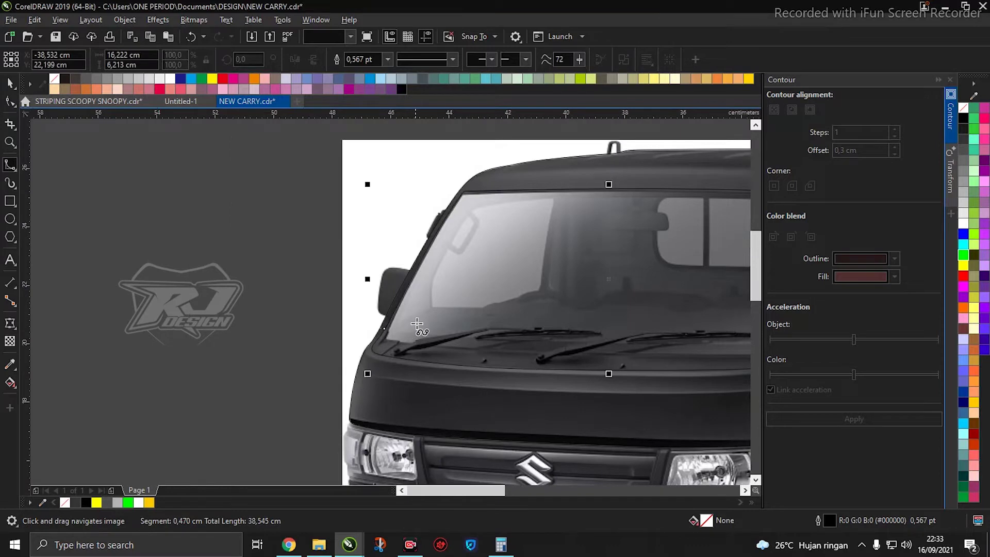
Adjust the control point on the windshield outline's lower edge, below the far wiper, to follow the panel edge
key("space")
scroll(503, 375, "up", 2)
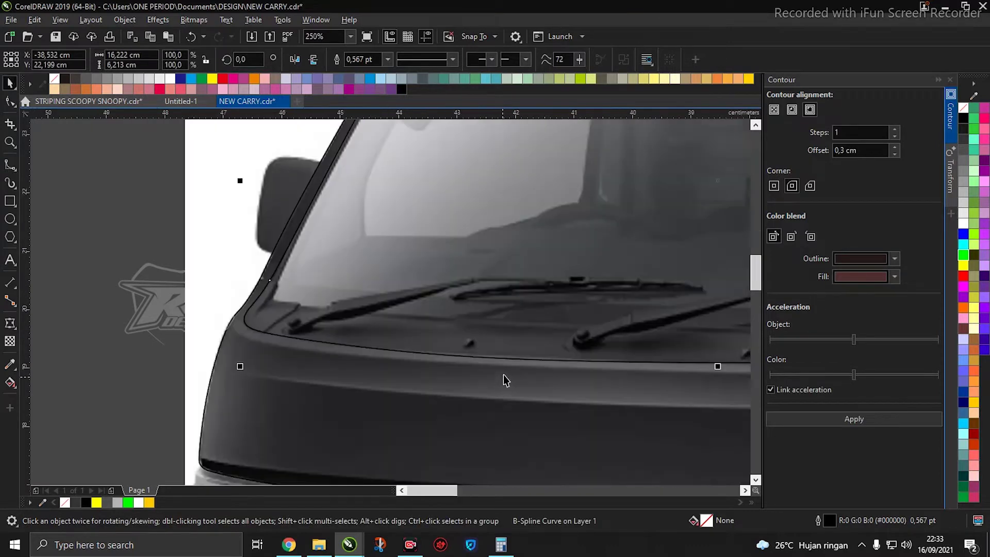
key("F10")
scroll(509, 371, "up", 2)
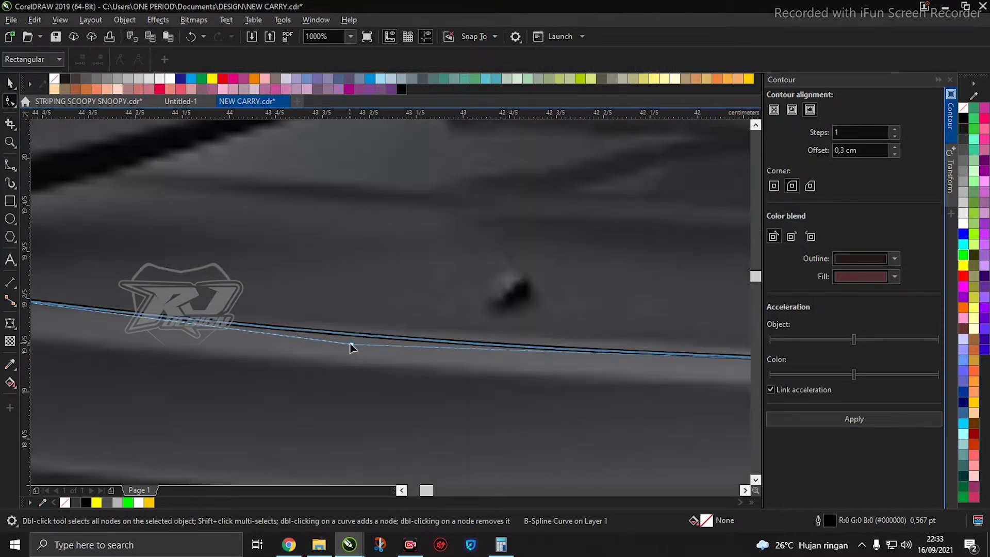
left_click(346, 343)
scroll(352, 337, "down", 1)
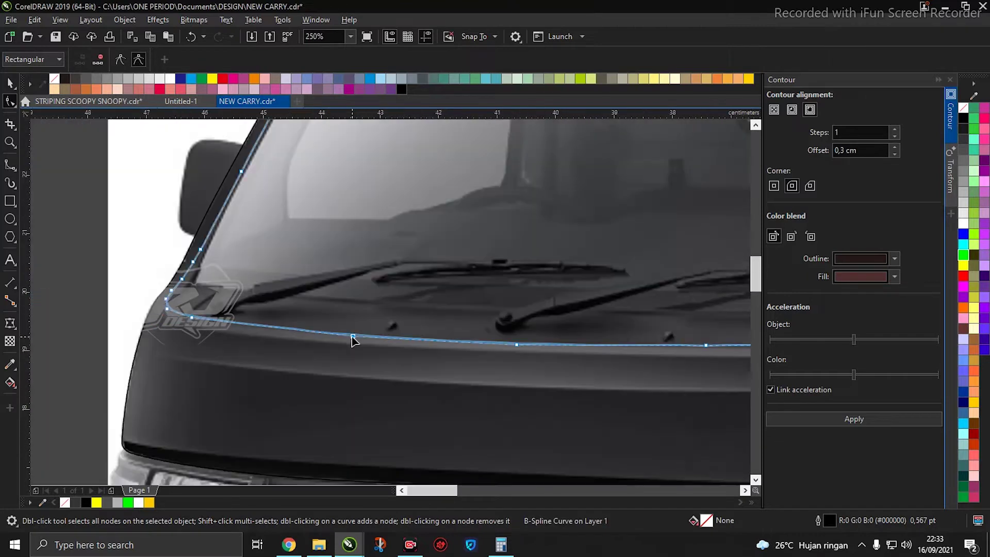
scroll(572, 352, "up", 1)
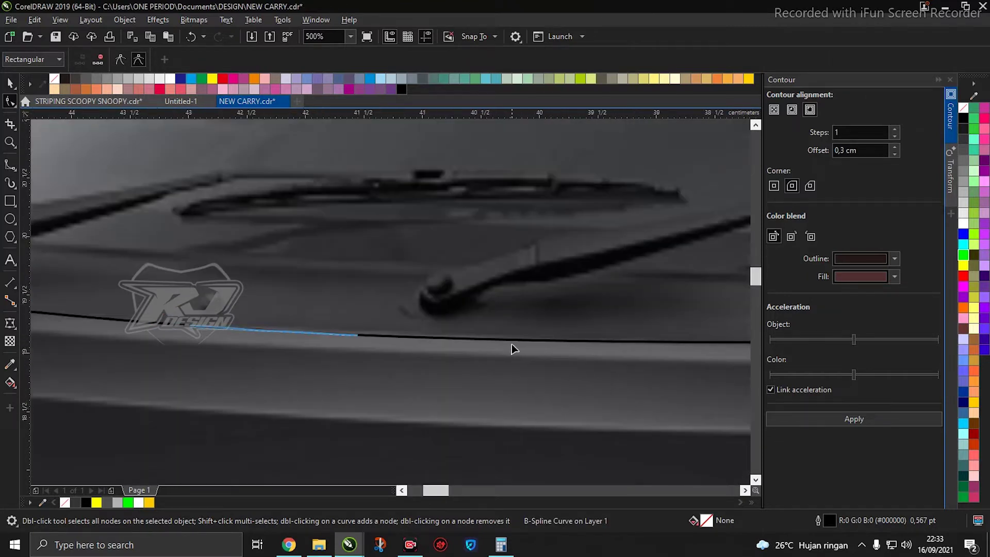
scroll(513, 345, "down", 2)
left_click(9, 84)
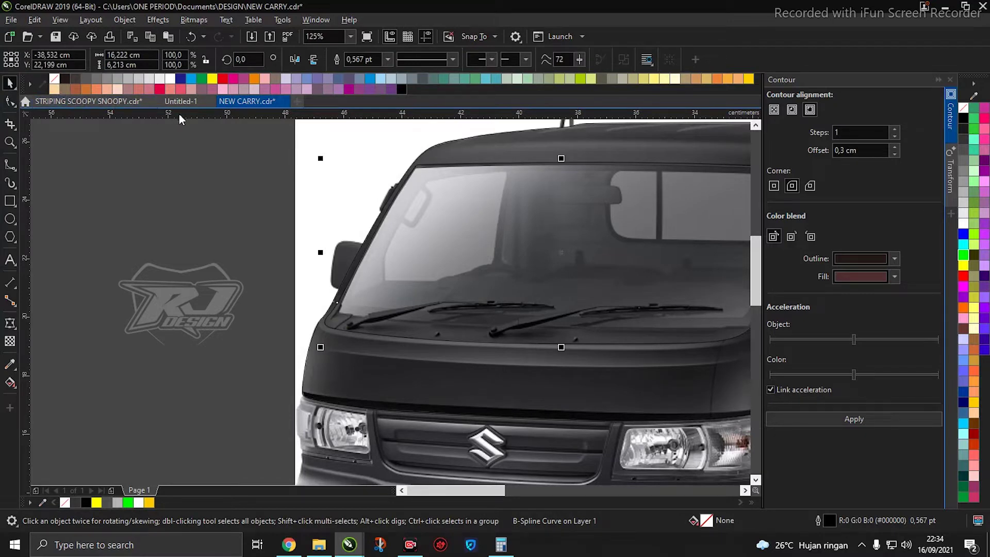
Set the windshield curve's outline colour to white
scroll(444, 289, "down", 1)
left_click_drag(453, 241, 499, 287)
key("ctrl+z")
right_click(965, 225)
scroll(357, 331, "up", 1)
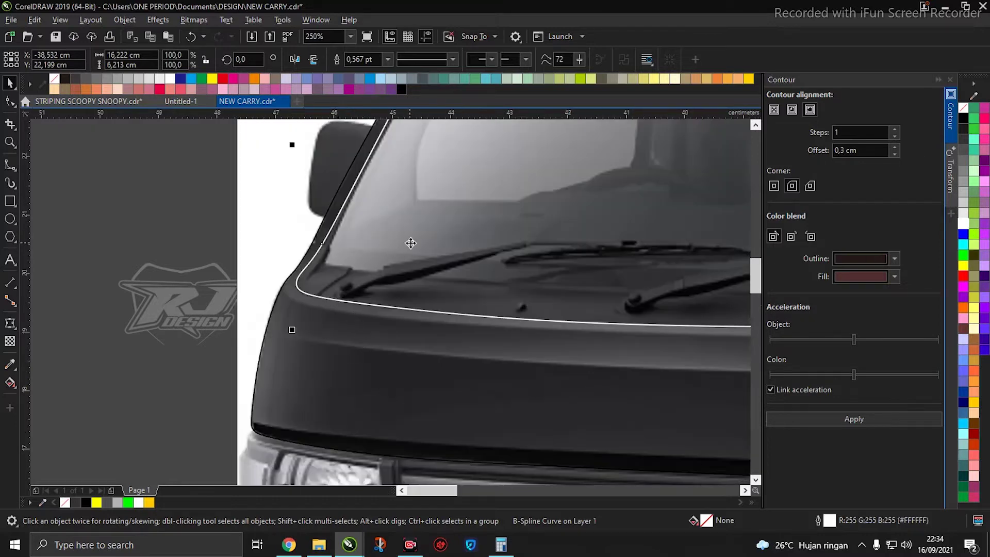
scroll(344, 324, "up", 1)
scroll(344, 324, "down", 2)
scroll(467, 204, "up", 2)
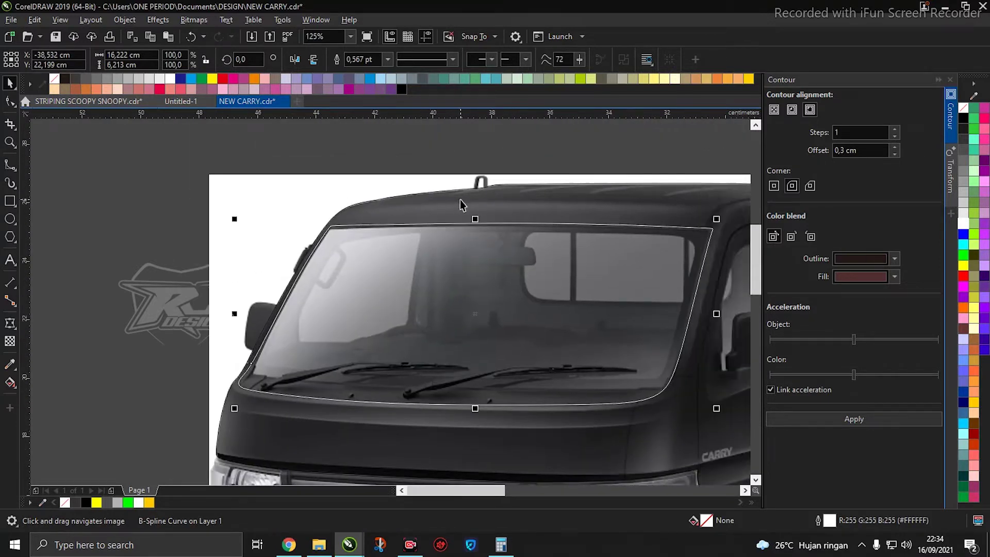
scroll(438, 207, "down", 4)
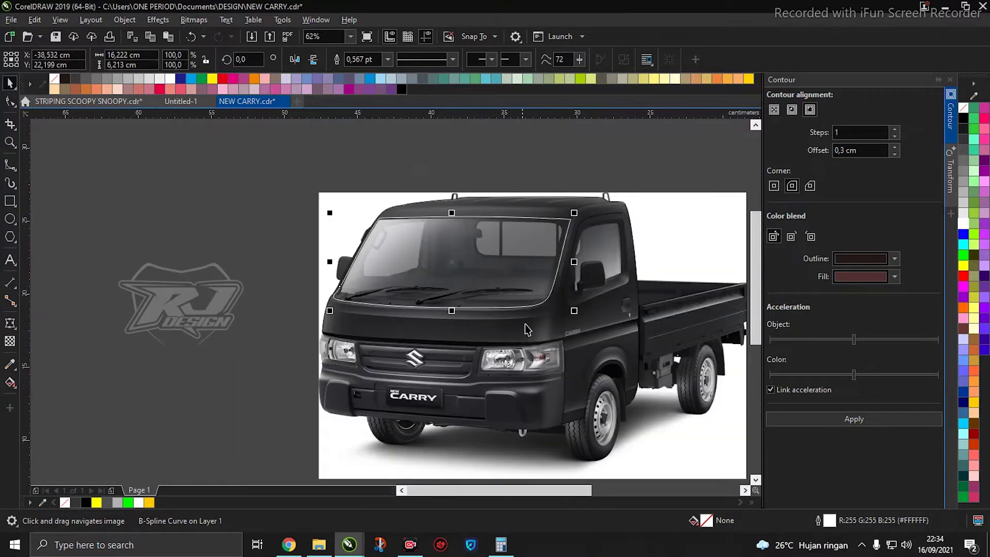
Set the cab curve's outline colour to red and reselect the windshield curve
right_click(965, 276)
scroll(564, 289, "up", 1)
left_click(552, 253)
scroll(560, 261, "up", 1)
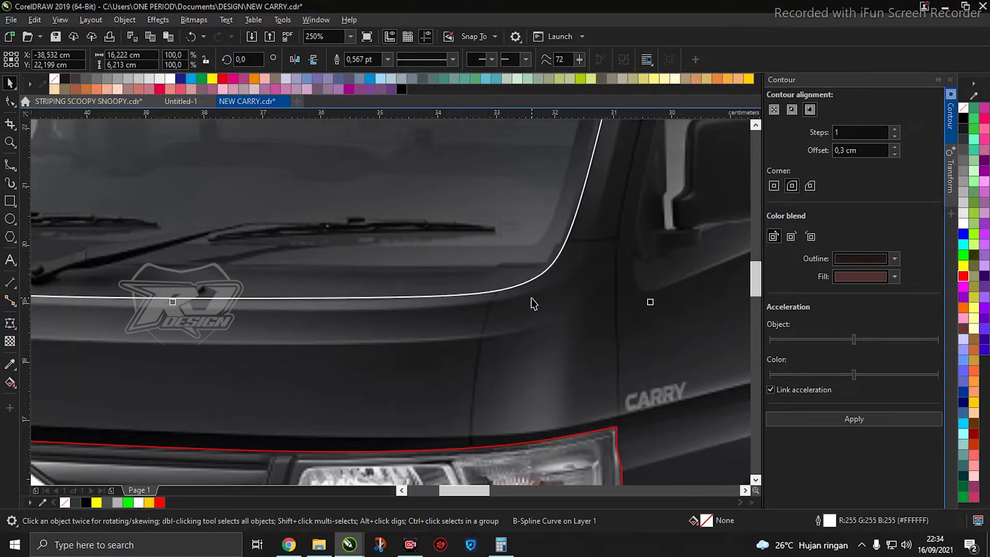
scroll(583, 347, "down", 2)
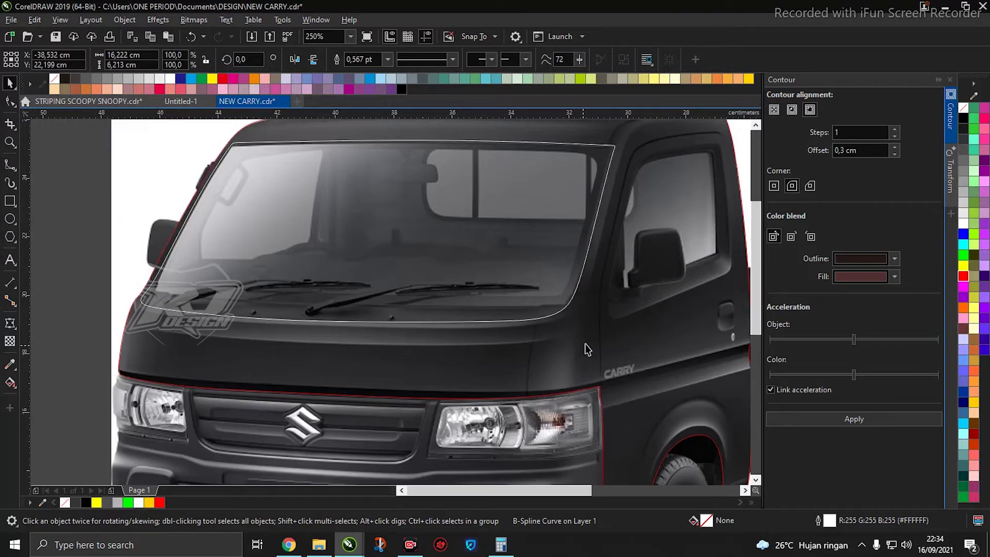
Trim the windshield shape out of the cab curve and delete the windshield curve
left_click(589, 335)
scroll(583, 322, "up", 2)
left_click(564, 289)
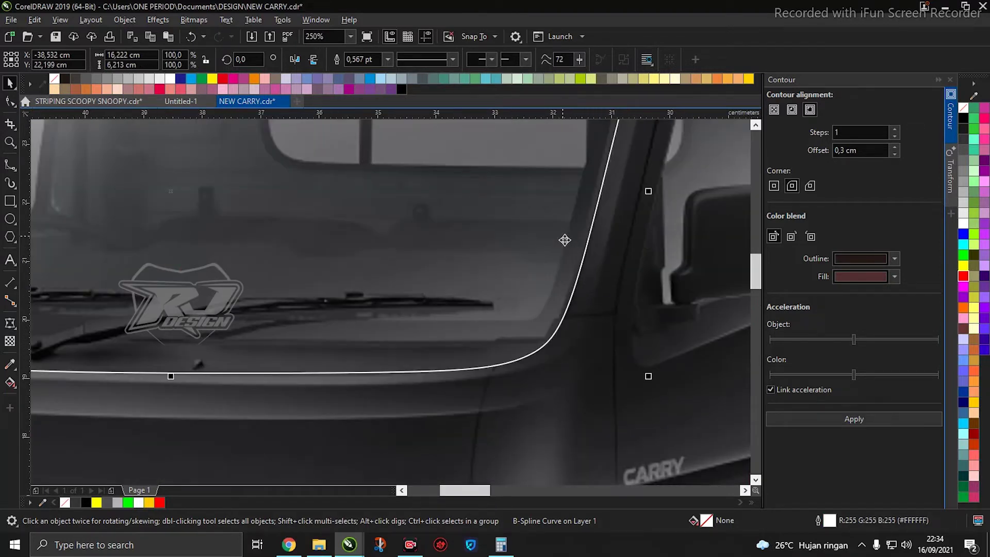
scroll(565, 237, "down", 1)
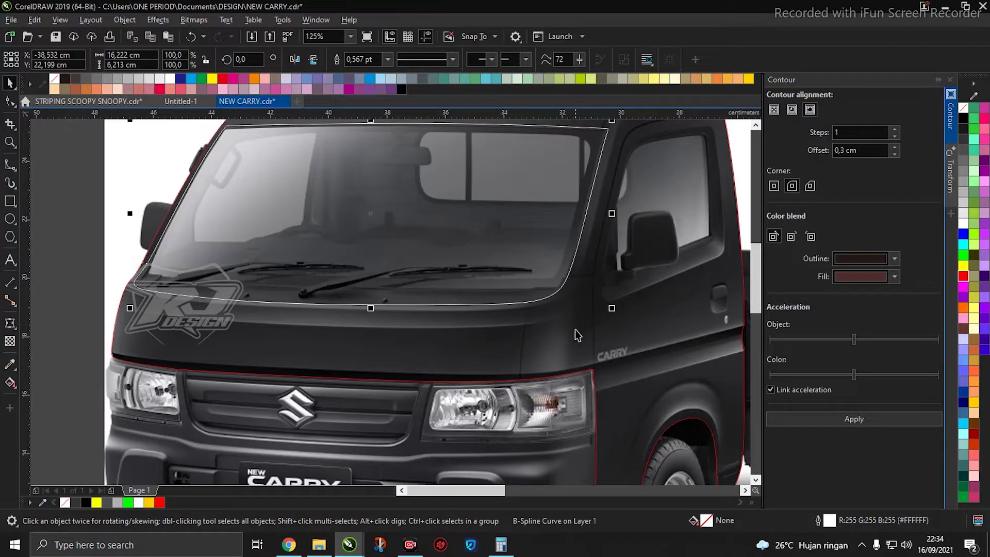
left_click(610, 340, "shift")
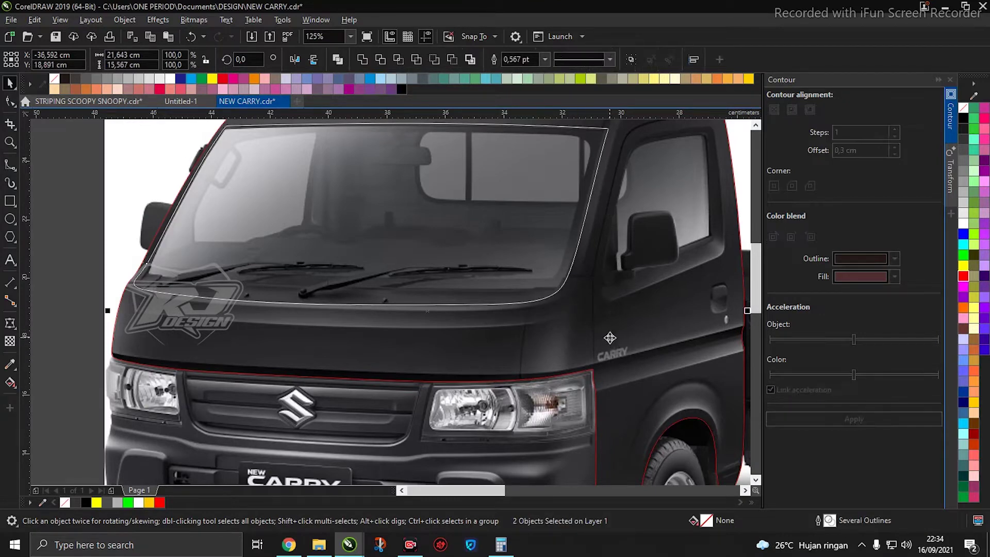
left_click(378, 60)
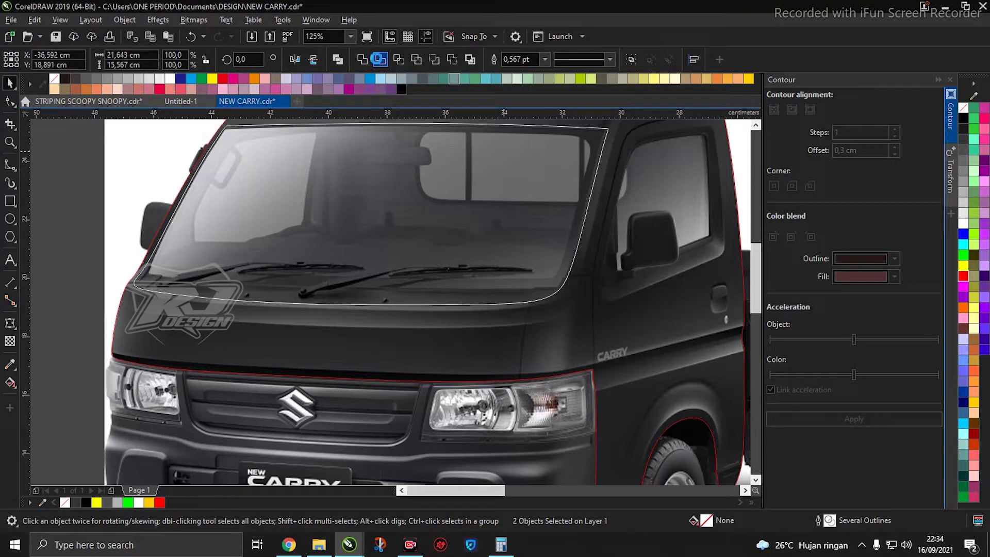
left_click(281, 214)
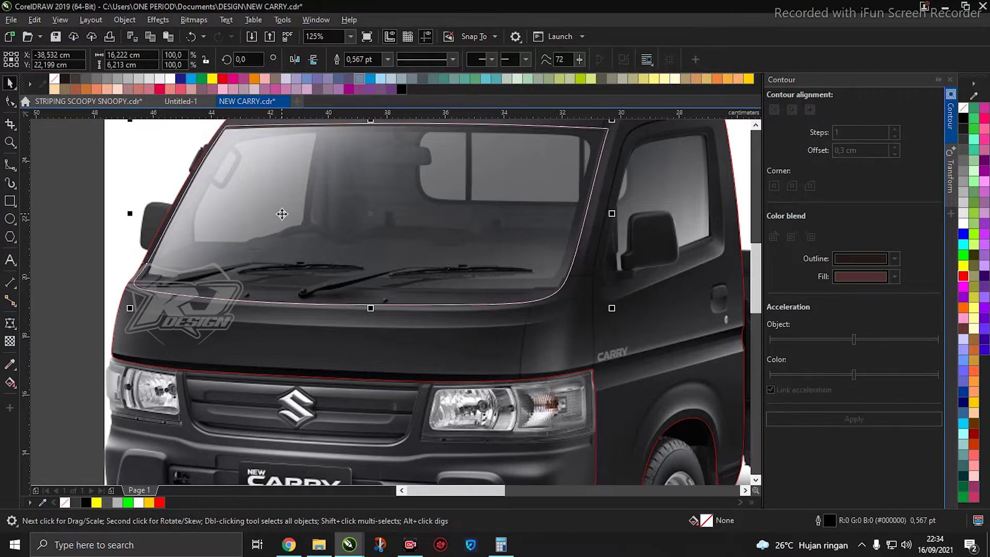
key("Delete")
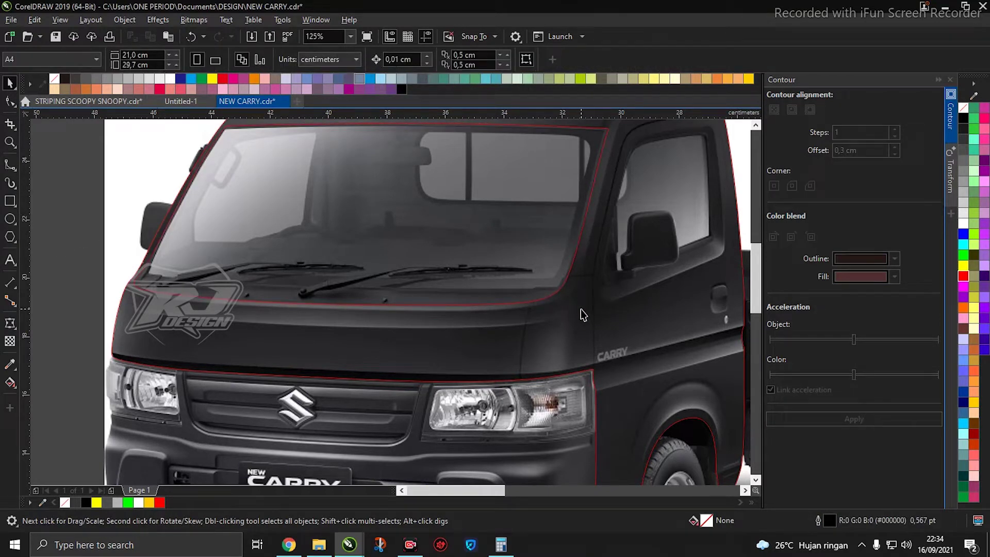
Fill the cab shape with cyan to check the windshield cut-out, and undo the fill
left_click(580, 309)
left_click(962, 247)
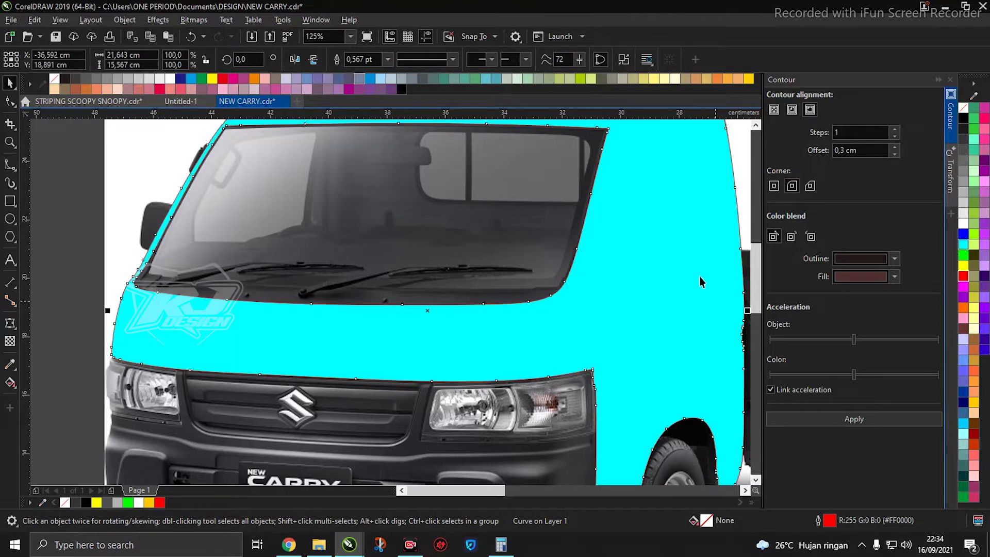
scroll(359, 261, "down", 4)
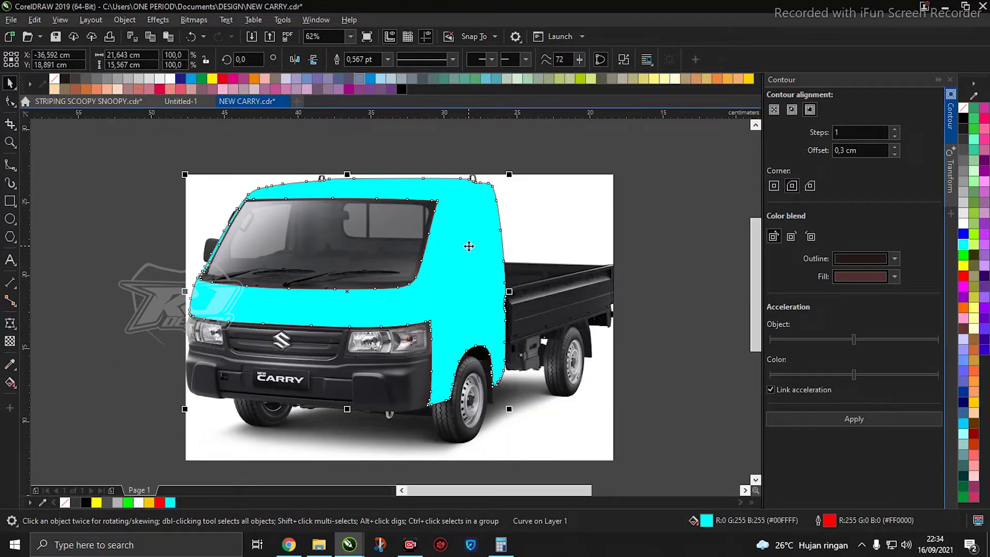
key("ctrl+z")
Start a B-Spline outline at the side window's lower front corner and trace along the mirror's base and lower edge
scroll(453, 221, "up", 2)
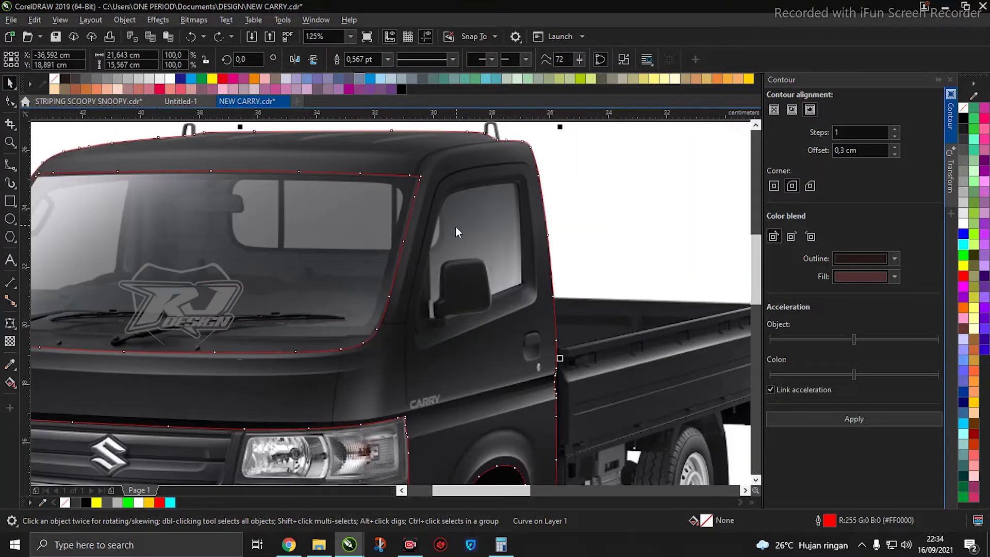
key("F10")
key("space")
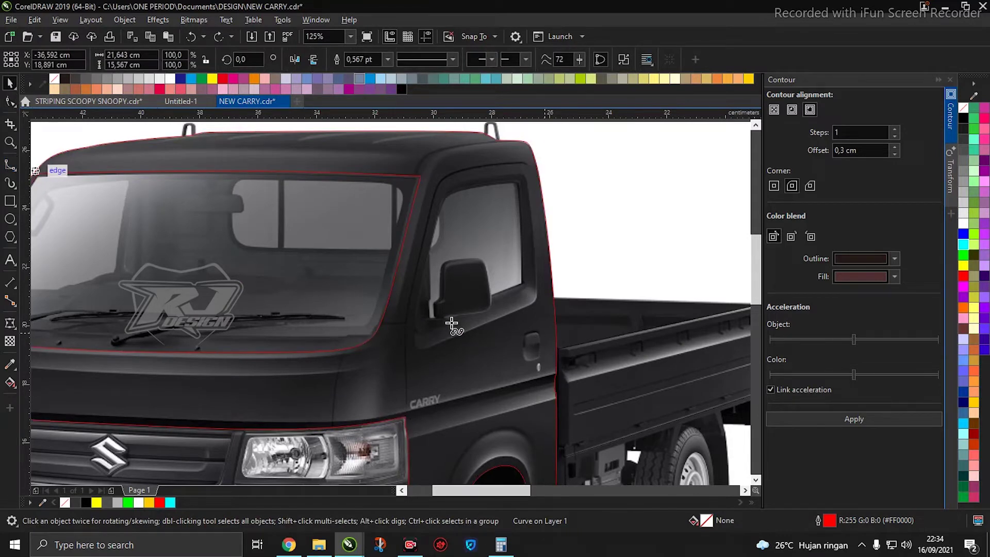
scroll(448, 319, "up", 2)
key("space")
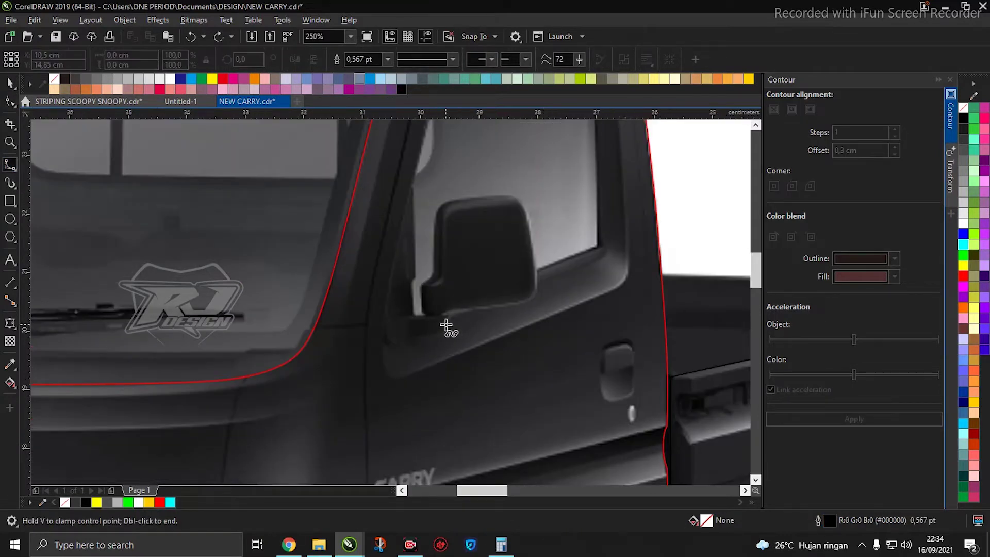
scroll(420, 330, "up", 1)
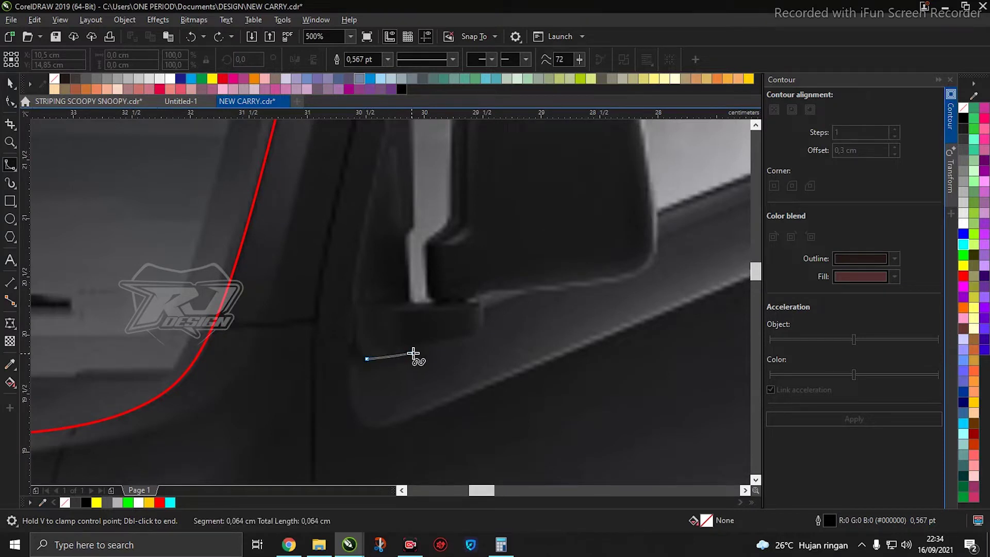
left_click(412, 349)
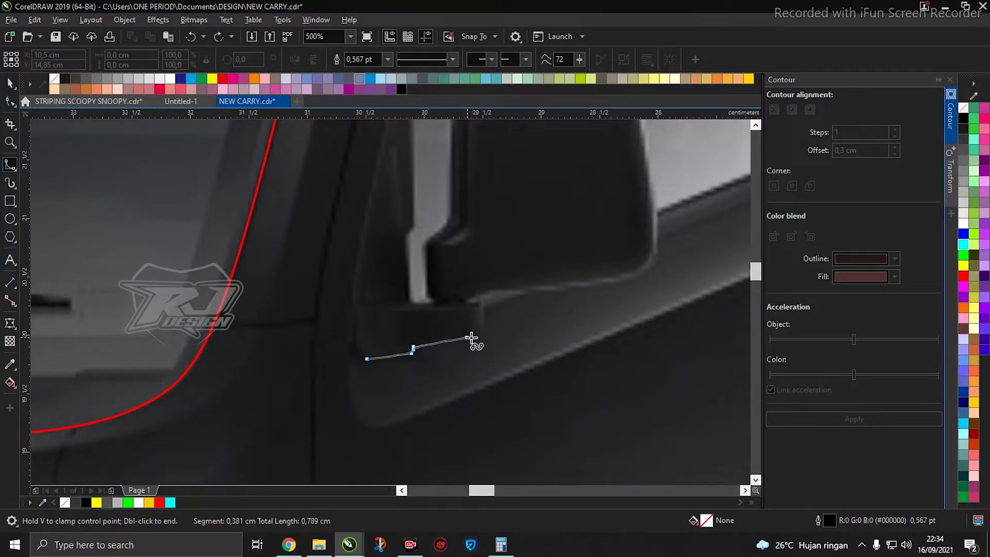
left_click(474, 295)
left_click(492, 289)
left_click(598, 282)
left_click(642, 274)
left_click_drag(663, 231, 586, 314)
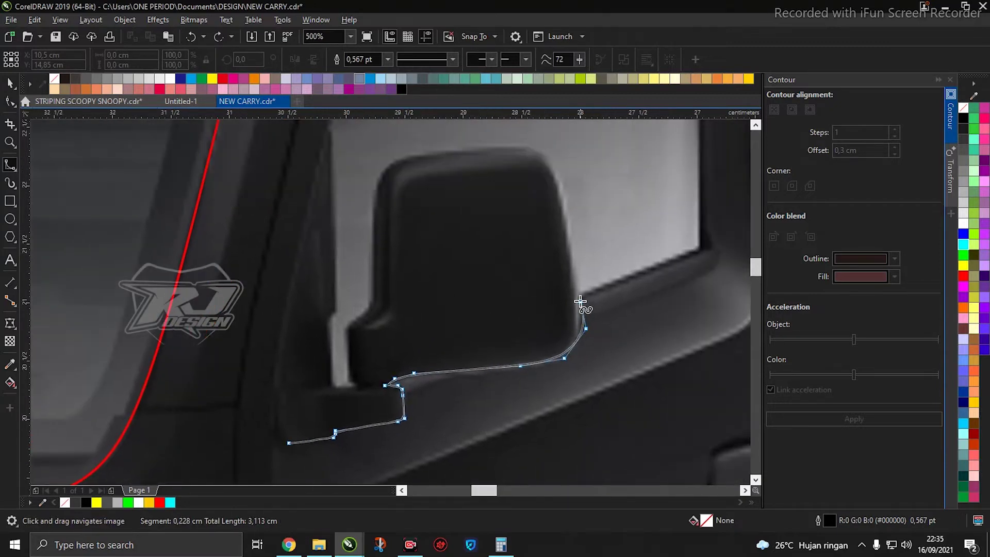
Continue the side window outline along the glass's lower edge to its rear corner and up the rear edge
left_click(581, 295)
left_click_drag(647, 268, 516, 320)
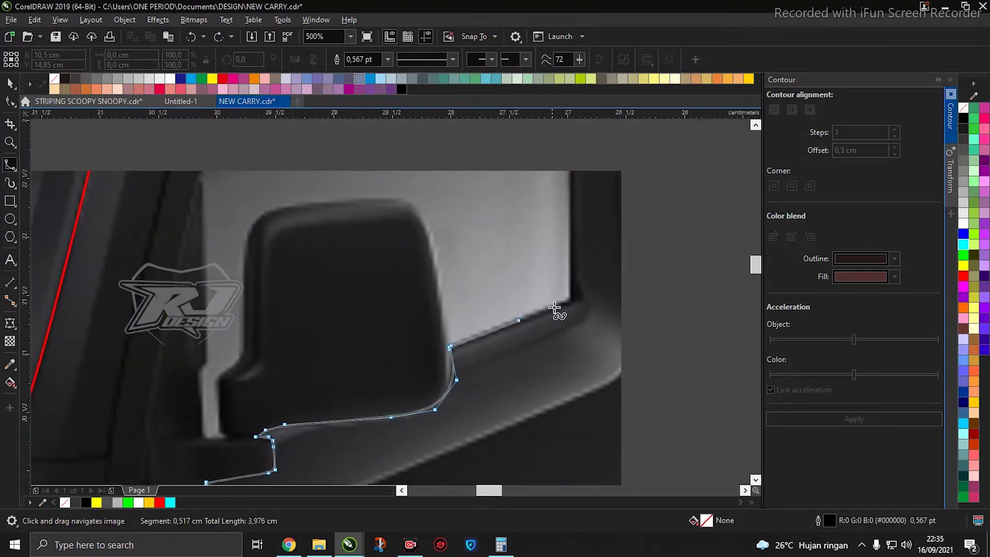
left_click_drag(573, 287, 590, 437)
left_click(588, 214)
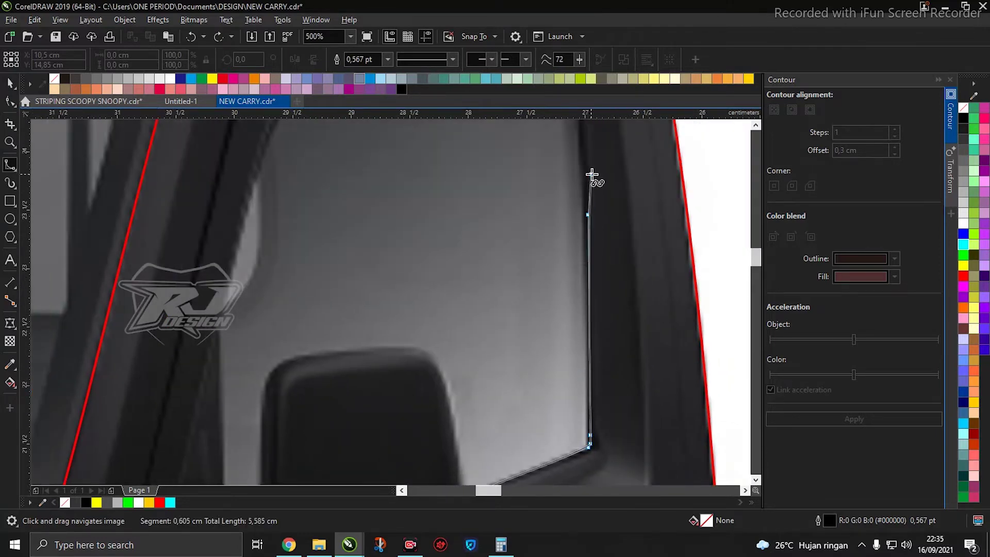
Turn the side window outline at the upper rear corner and trace the upper edge around the upper front corner
left_click_drag(591, 175, 603, 390)
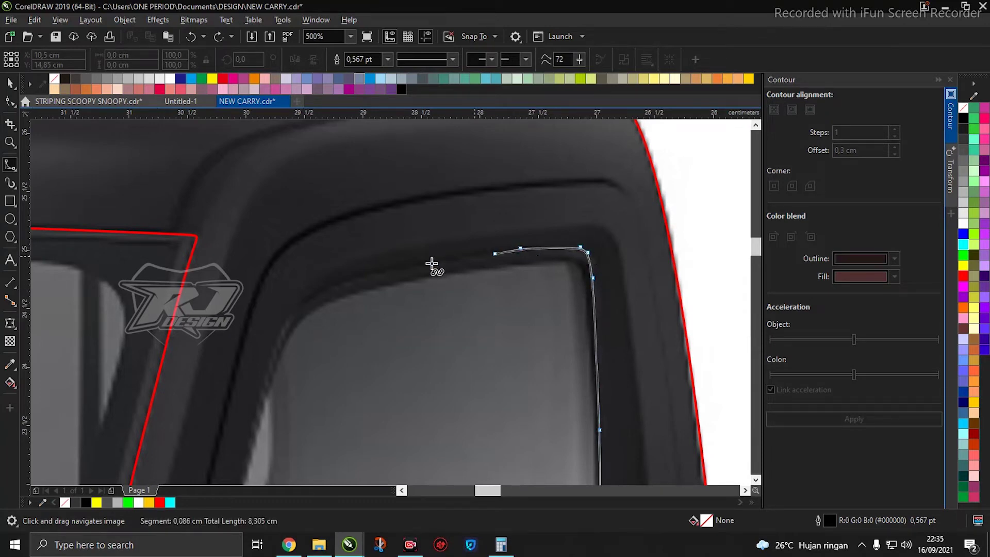
left_click(356, 272)
left_click_drag(434, 252, 665, 174)
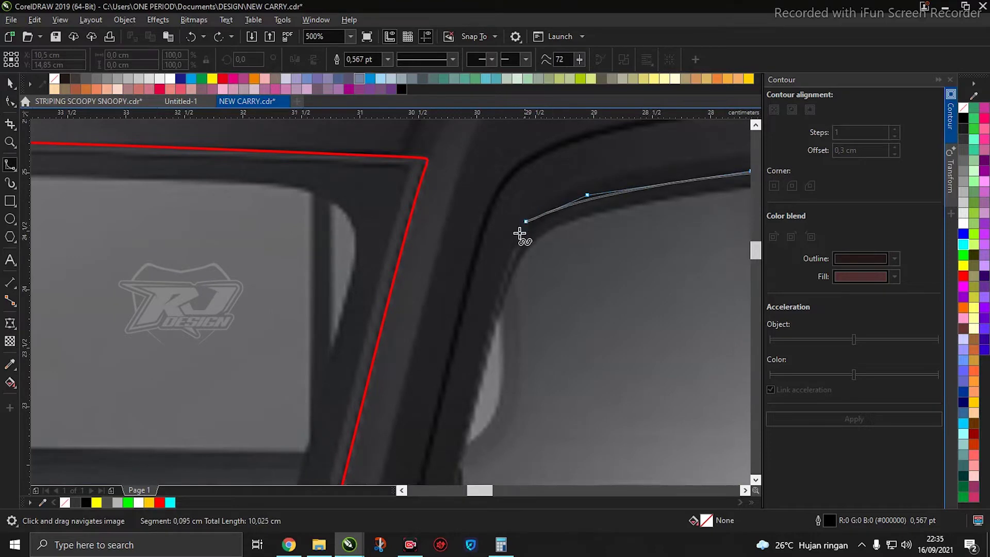
left_click(501, 275)
Trace the side window's front edge down to the lower front corner and close the outline at its start point
left_click_drag(481, 344, 527, 179)
left_click(517, 218)
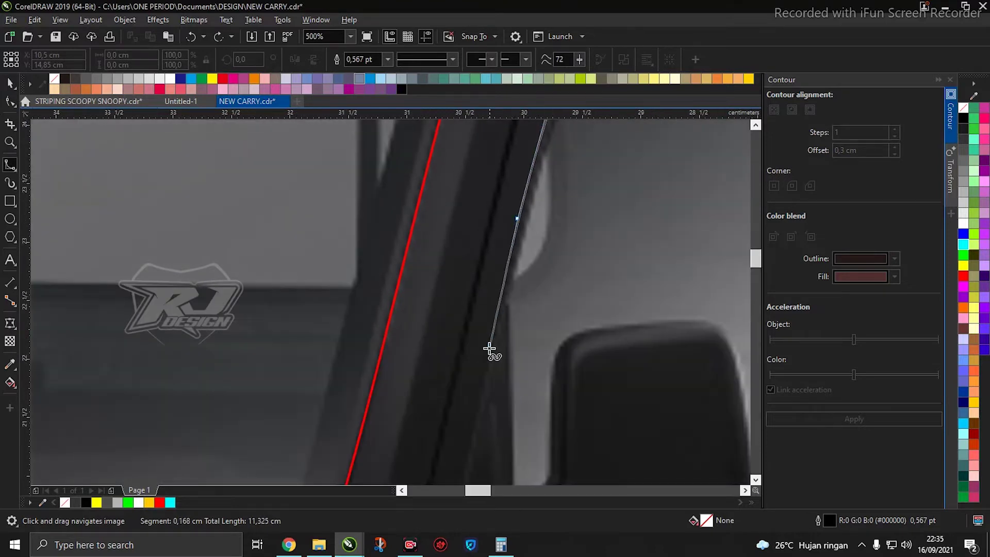
left_click_drag(489, 348, 530, 227)
left_click(530, 225)
left_click_drag(500, 381, 527, 232)
left_click(523, 256)
scroll(521, 294, "up", 2)
left_click(514, 313)
left_click(504, 373)
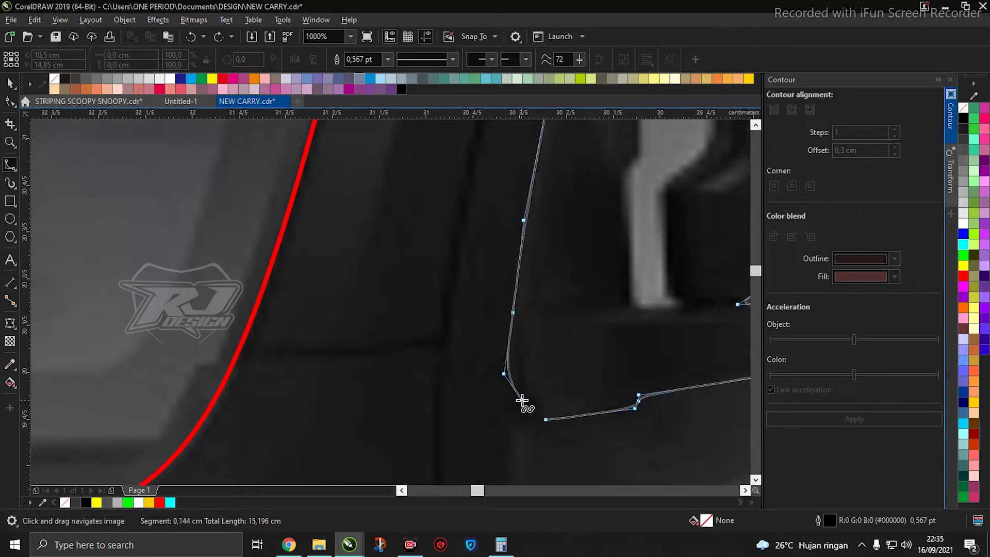
left_click(543, 418)
scroll(587, 380, "down", 6)
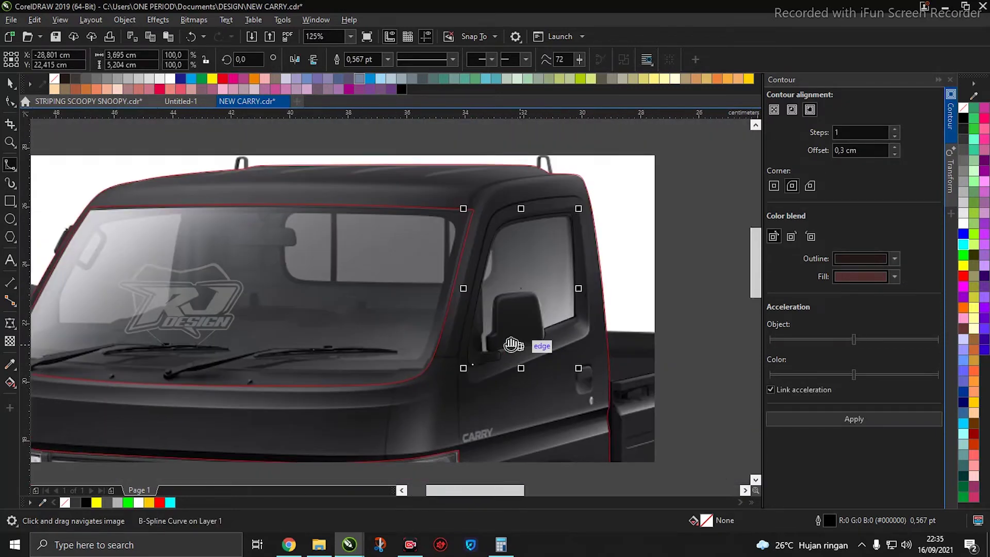
Trim the side window shape out of the cab curve and delete the window curve
key("space")
scroll(536, 339, "up", 2)
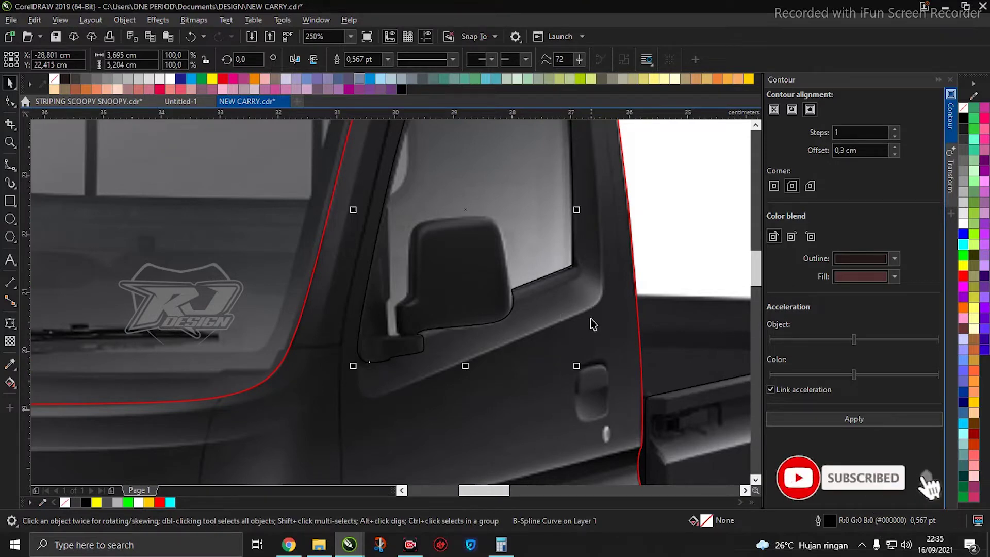
left_click(574, 307, "shift")
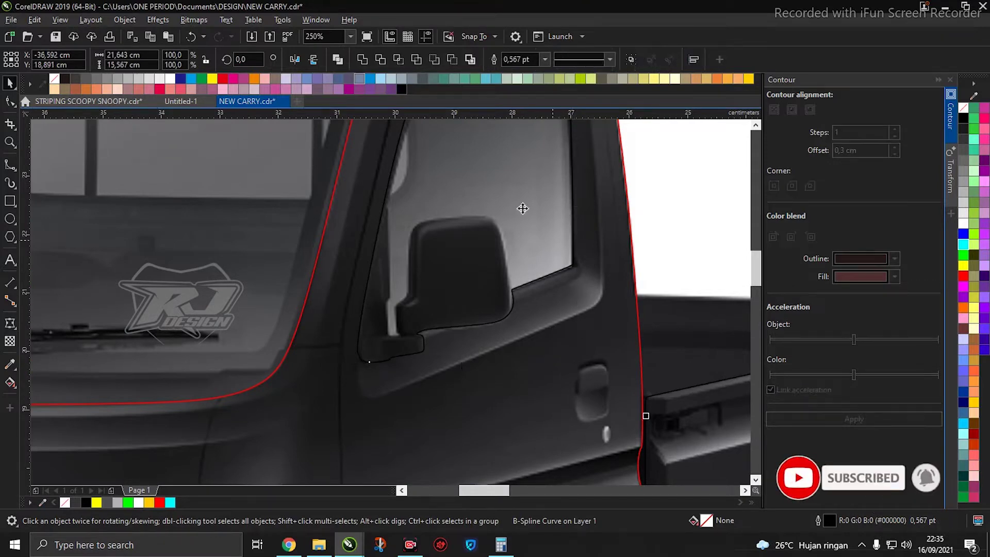
left_click(385, 61)
left_click(569, 230)
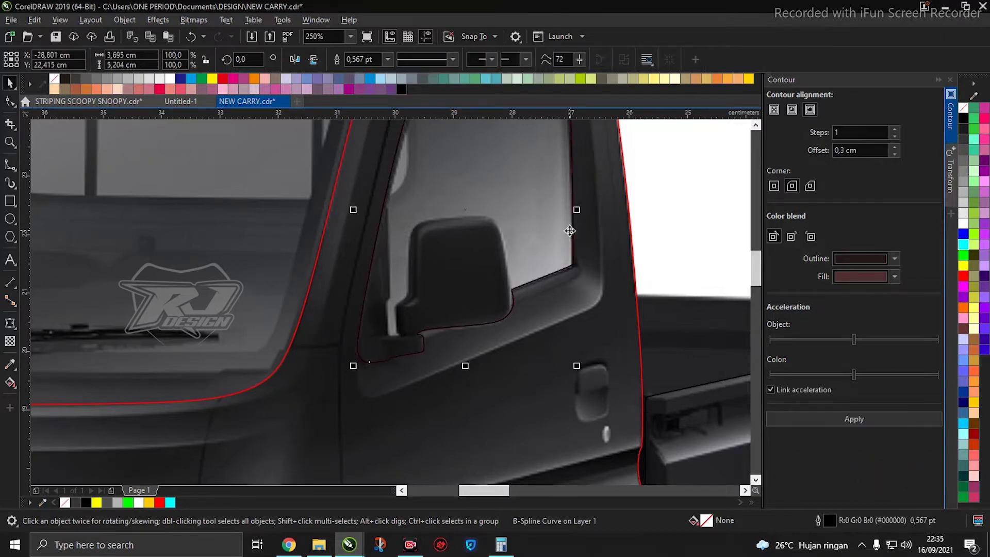
key("Delete")
scroll(550, 258, "down", 1)
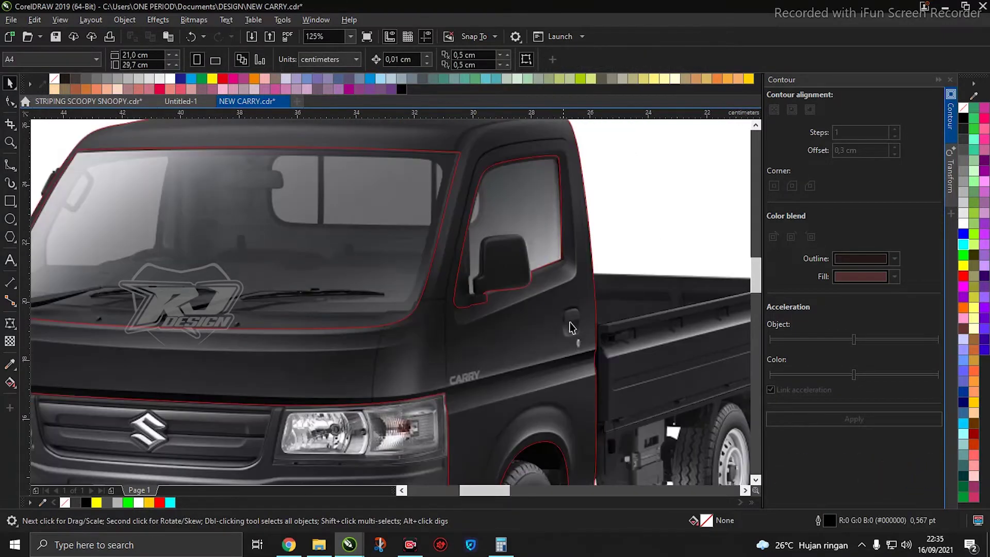
Trace the upper part of the door handle with a closed B-Spline outline of about 0.56 × 0.51 cm
scroll(568, 323, "up", 3)
key("space")
left_click_drag(567, 318, 496, 320)
left_click(467, 325)
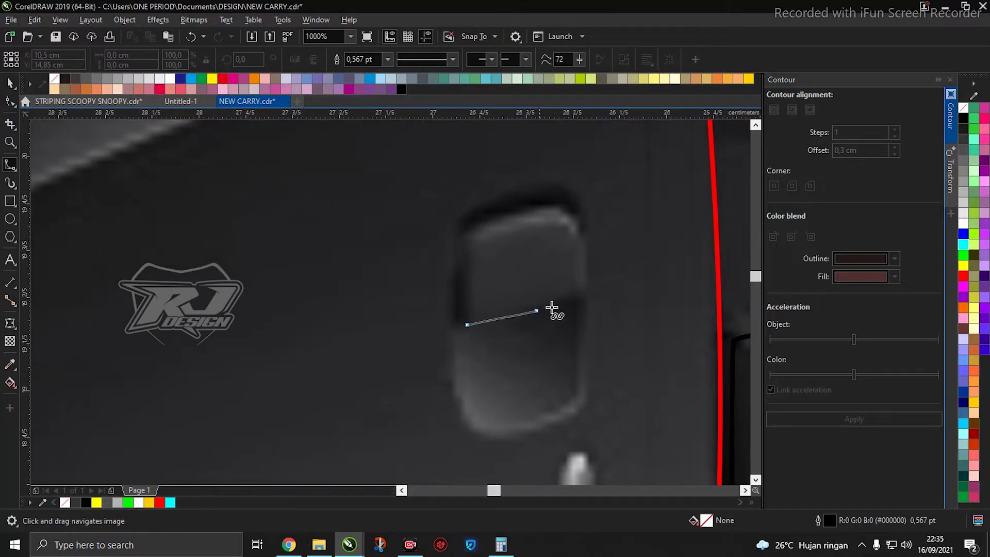
left_click(581, 294)
left_click(581, 210)
left_click(542, 196)
left_click(476, 217)
left_click(458, 232)
left_click(453, 268)
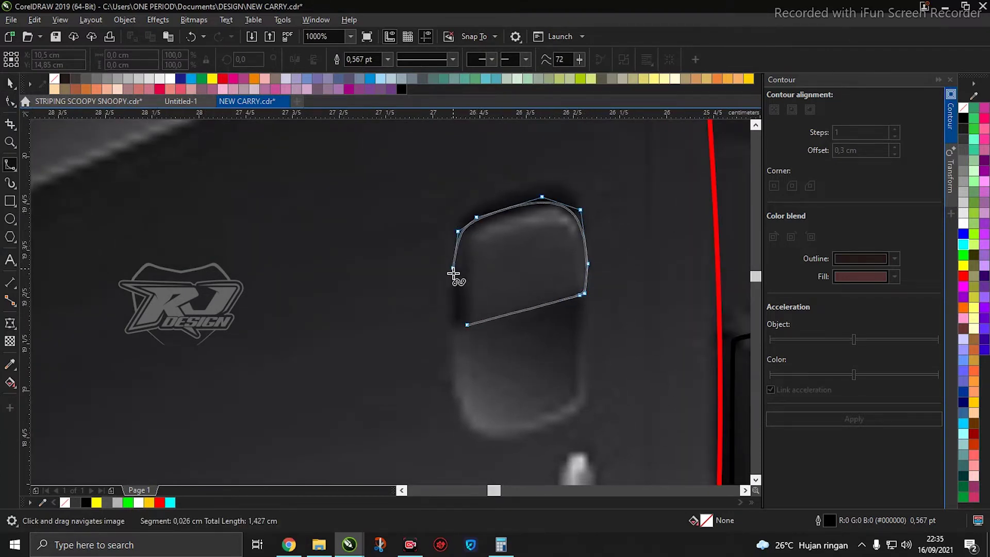
left_click(467, 325)
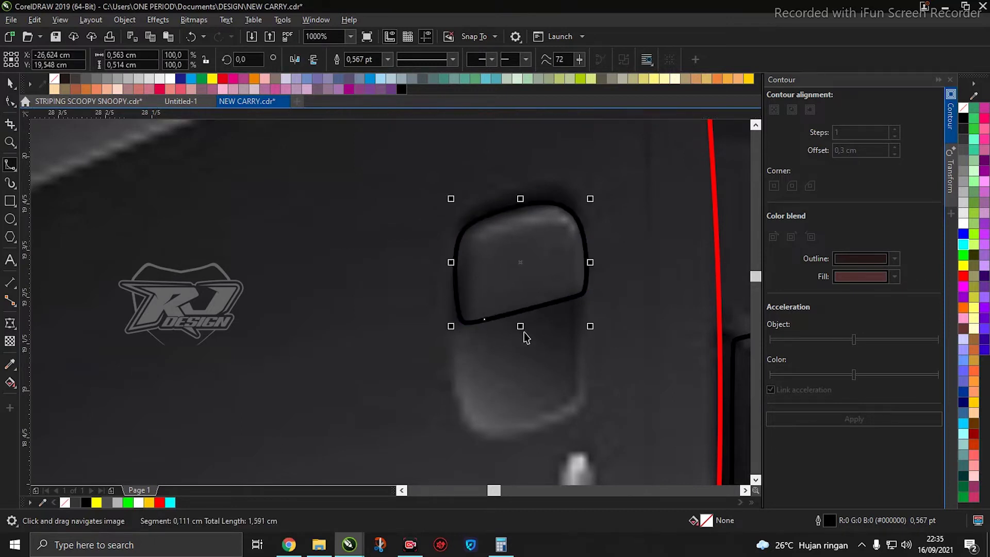
Trim the door handle shape out of the cab curve
key("space")
left_click(526, 338, "shift")
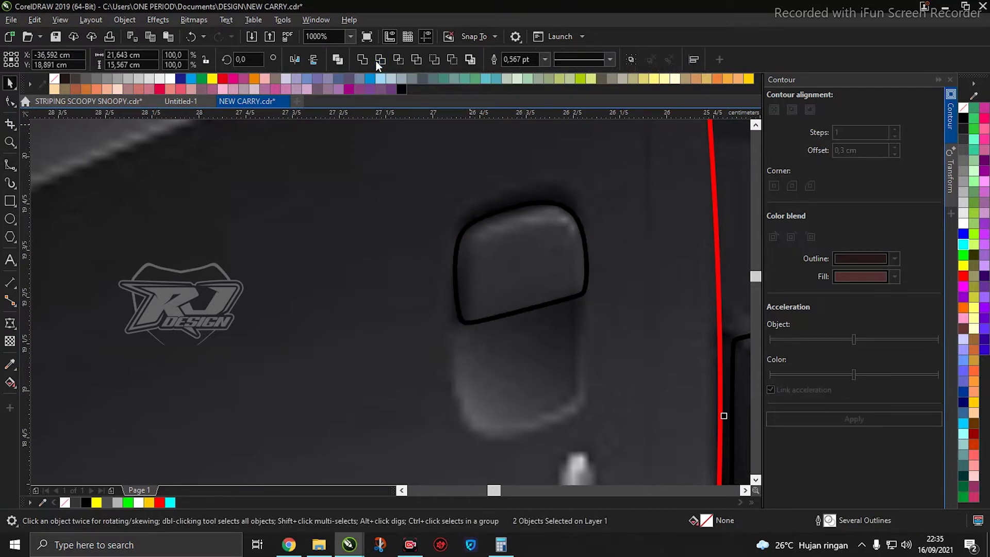
left_click(716, 214)
left_click(537, 255)
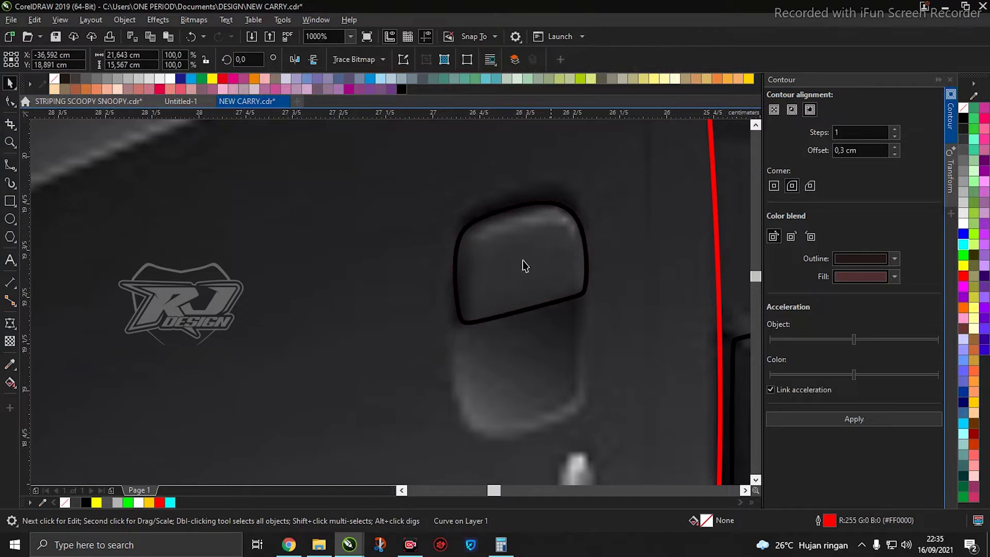
left_click(508, 311)
key("ctrl+r")
key("Escape")
Draw an ellipse about 0.16 × 0.29 cm around the door lock below the handle and centre it on the lock
scroll(521, 274, "down", 1)
scroll(556, 381, "up", 2)
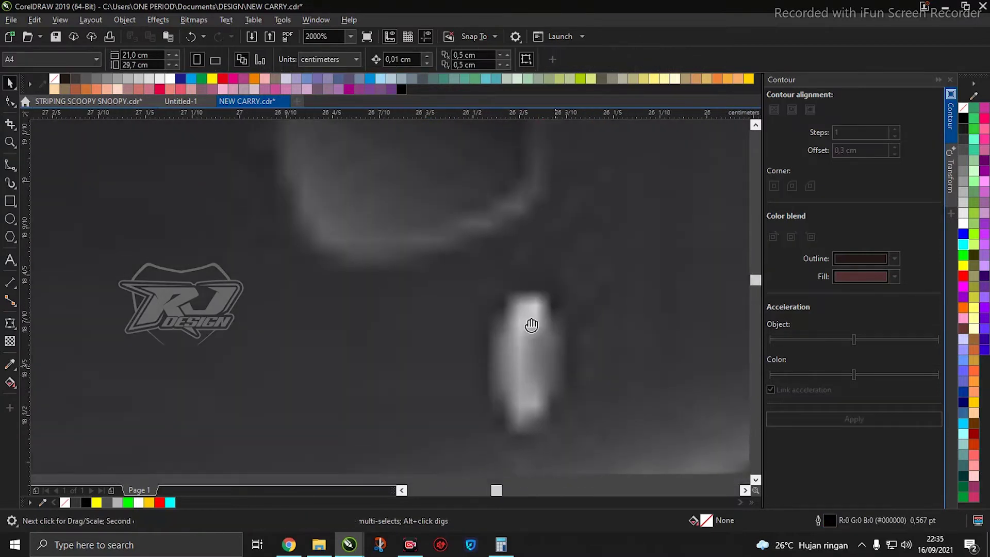
left_click_drag(548, 351, 465, 240)
left_click(12, 219)
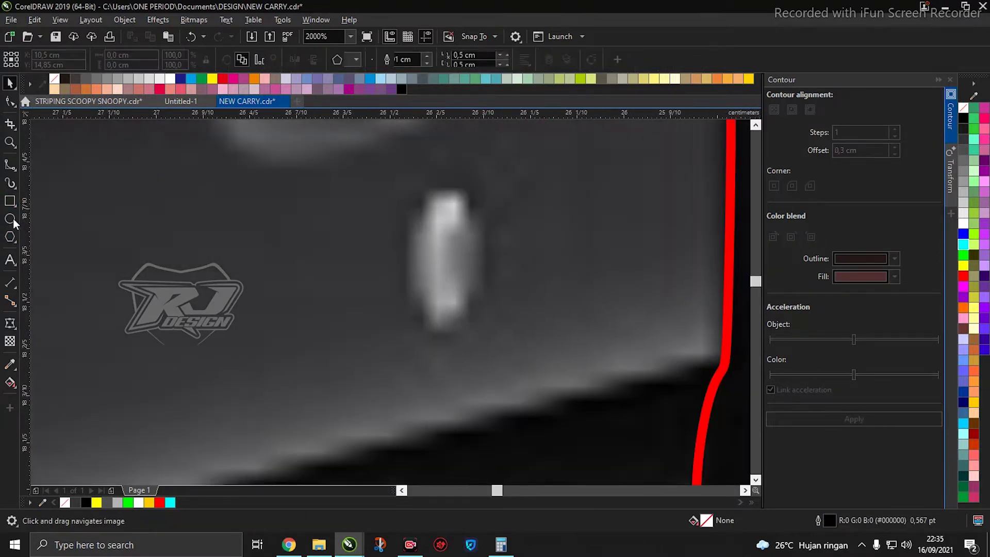
left_click_drag(407, 193, 489, 332)
key("space")
left_click_drag(459, 261, 457, 255)
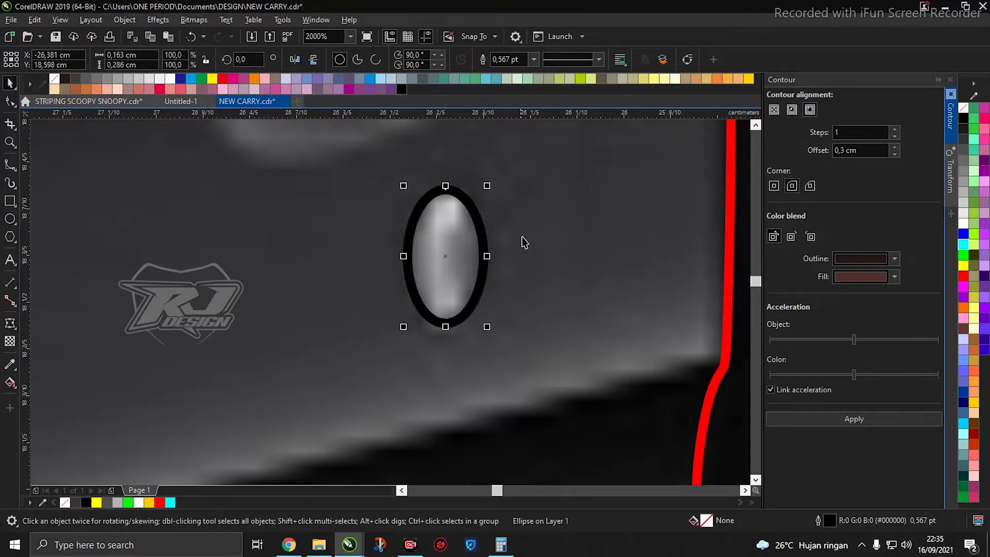
Trim the door lock ellipse out of the cab curve and delete the ellipse
left_click(534, 236, "shift")
scroll(488, 168, "down", 1)
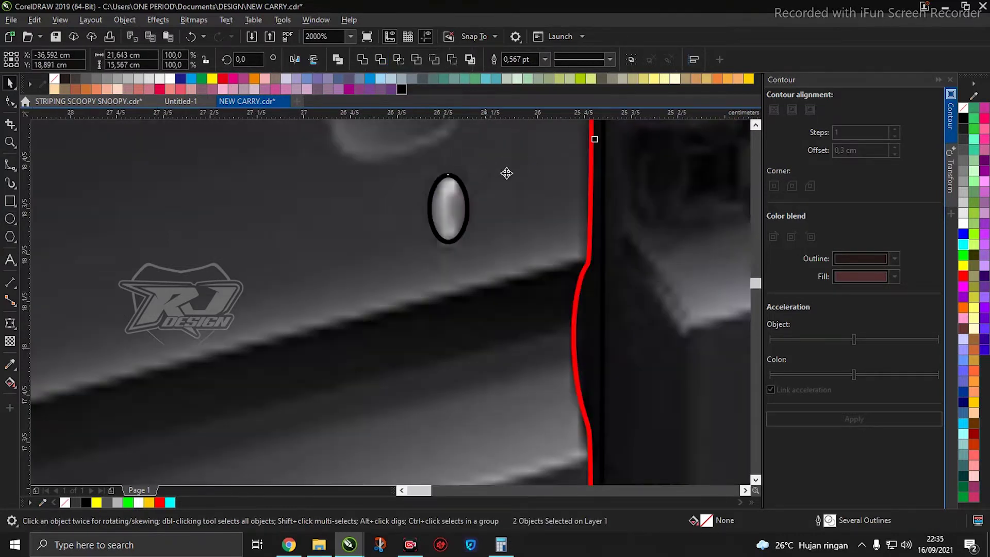
left_click(596, 311)
left_click(454, 201)
key("Delete")
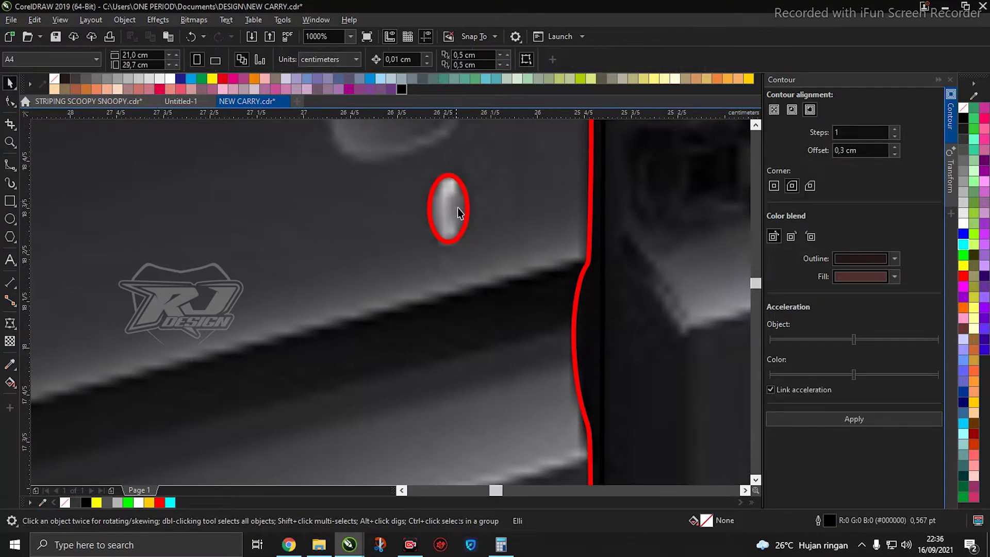
Set the outline colour of the cargo bed curve to red
scroll(458, 209, "down", 3)
left_click_drag(369, 262, 526, 288)
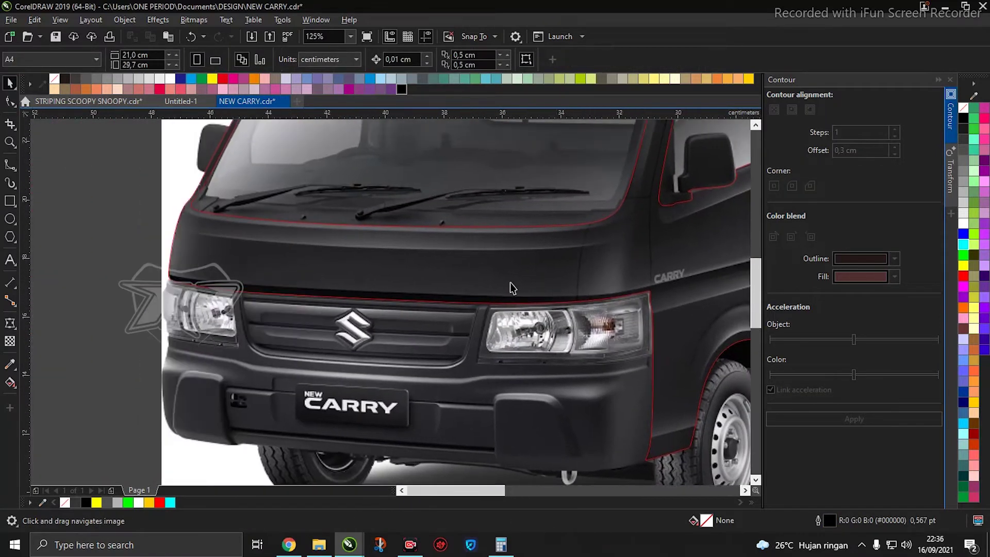
left_click_drag(307, 268, 367, 299)
left_click_drag(442, 208, 423, 292)
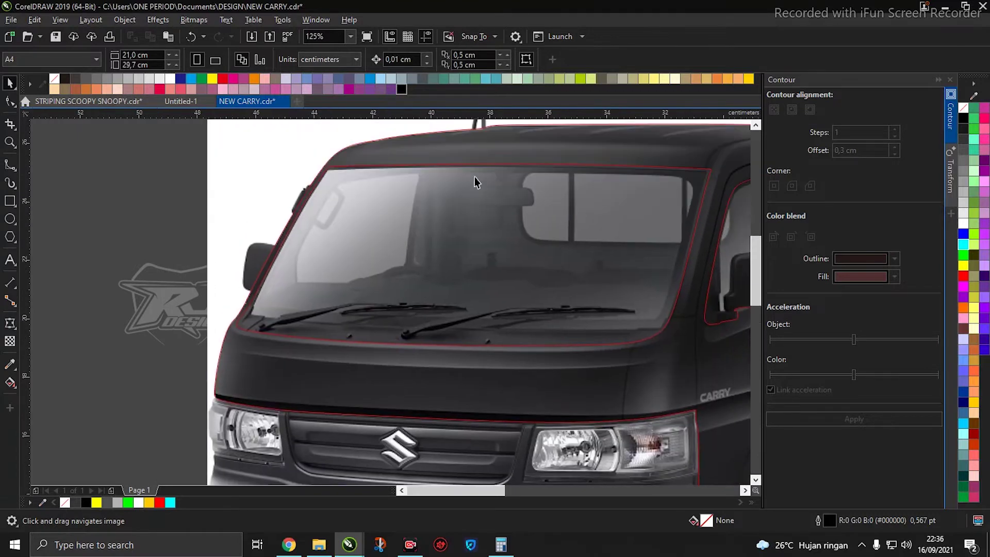
left_click_drag(473, 177, 251, 222)
left_click_drag(530, 287, 325, 232)
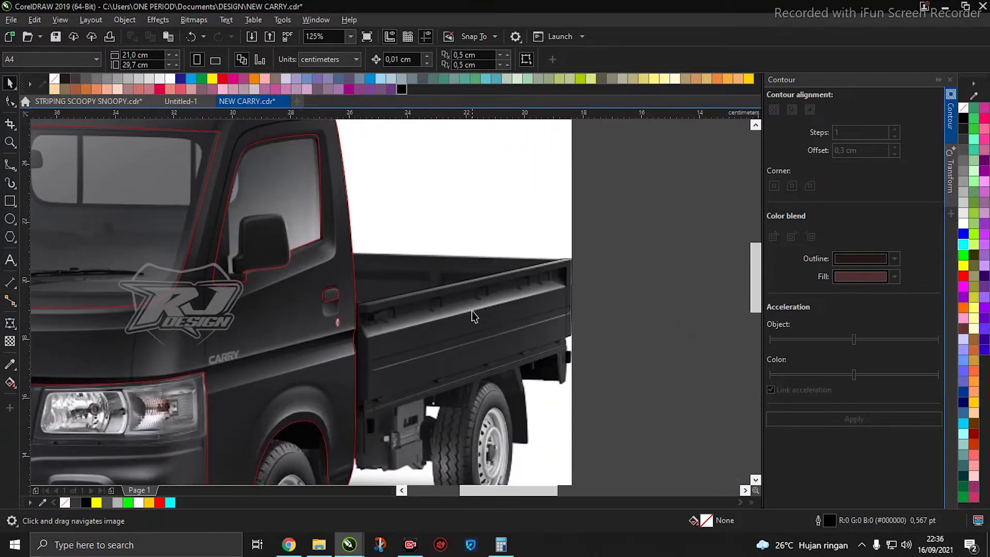
key("space")
left_click(464, 340)
scroll(397, 369, "up", 2)
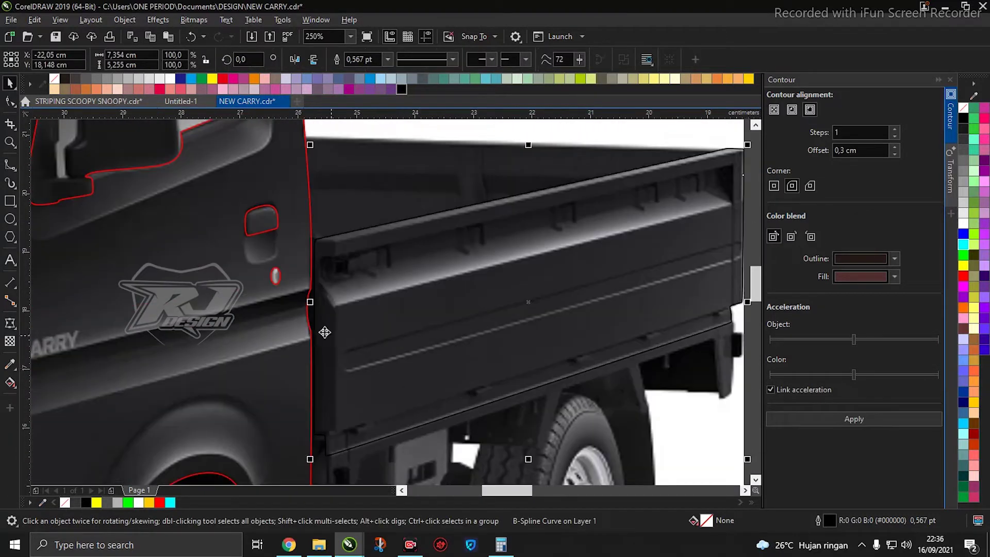
scroll(313, 308, "down", 2)
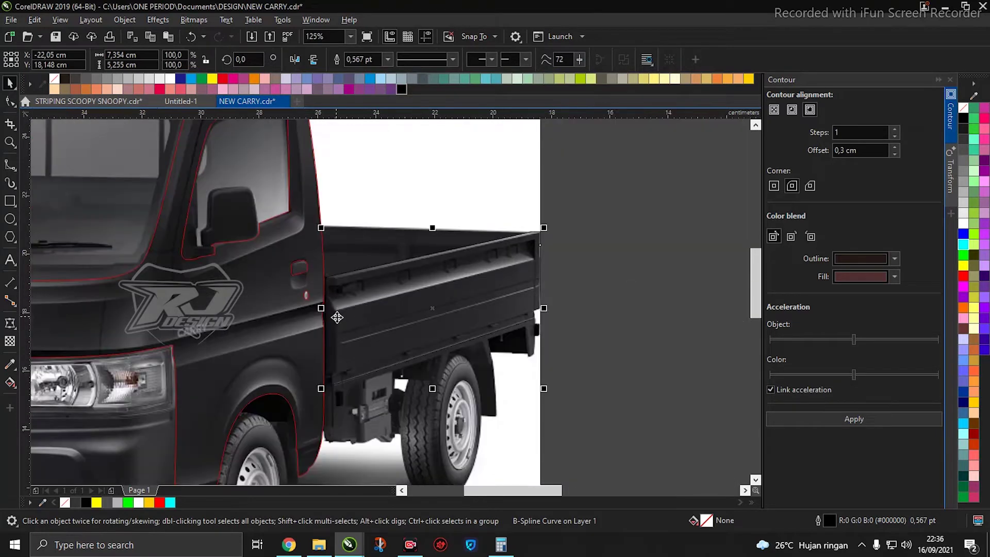
scroll(449, 314, "down", 2)
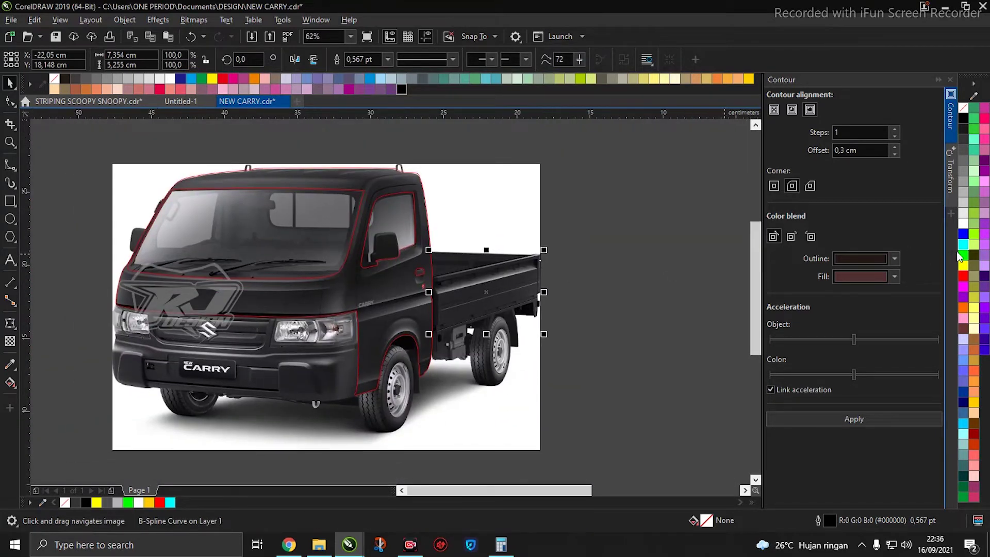
left_click_drag(393, 310, 439, 300)
left_click_drag(645, 382, 117, 140)
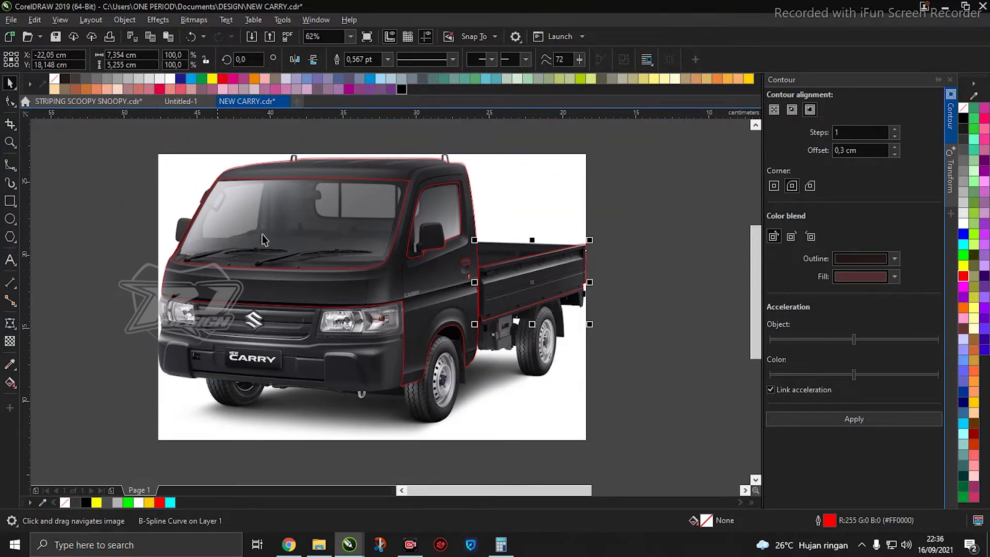
left_click(622, 299)
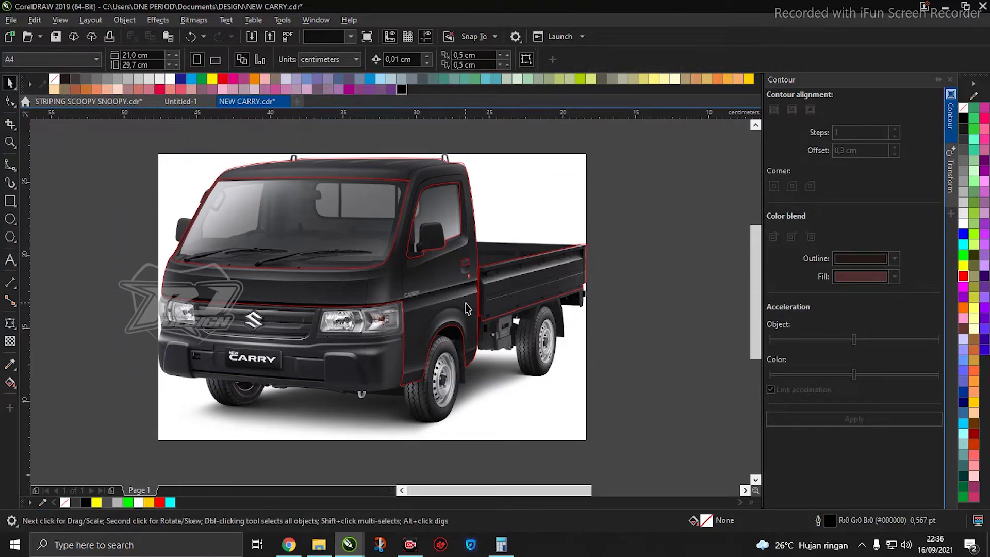
left_click(468, 309)
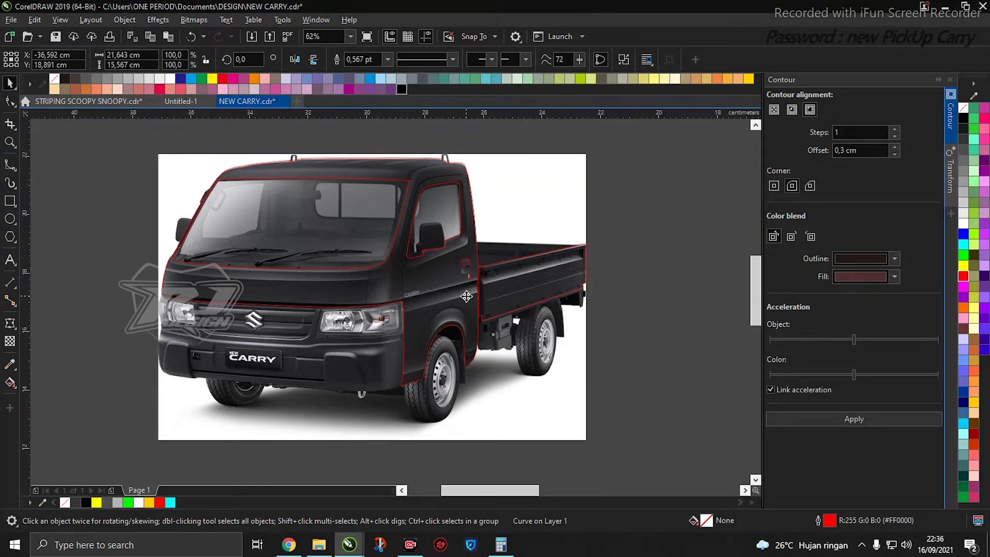
scroll(510, 315, "up", 2)
left_click_drag(379, 263, 301, 282)
key("ctrl+z")
left_click_drag(478, 268, 542, 298)
key("ctrl+z")
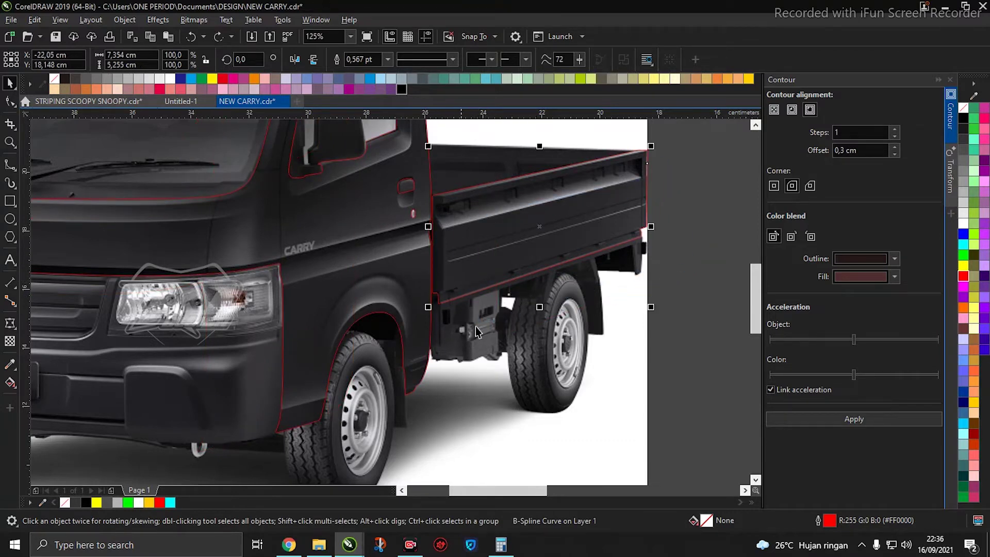
Group the cargo bed curve with the cab curve
left_click(402, 263, "shift")
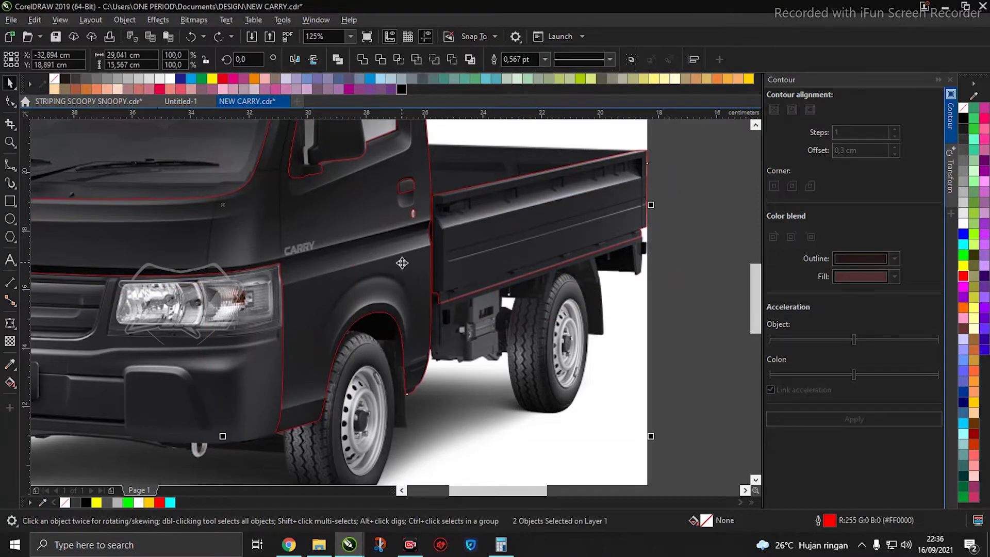
right_click(403, 260)
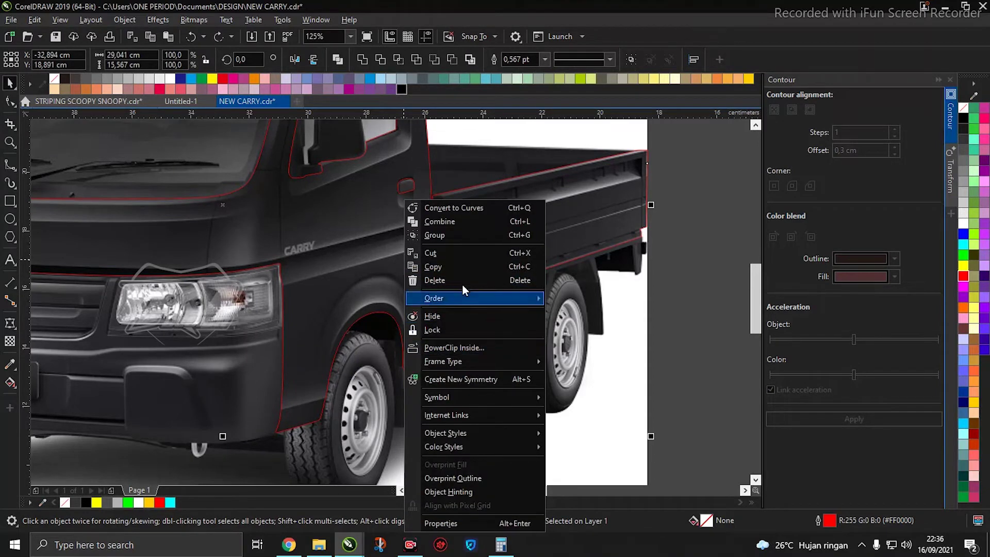
left_click(486, 235)
scroll(482, 230, "down", 3)
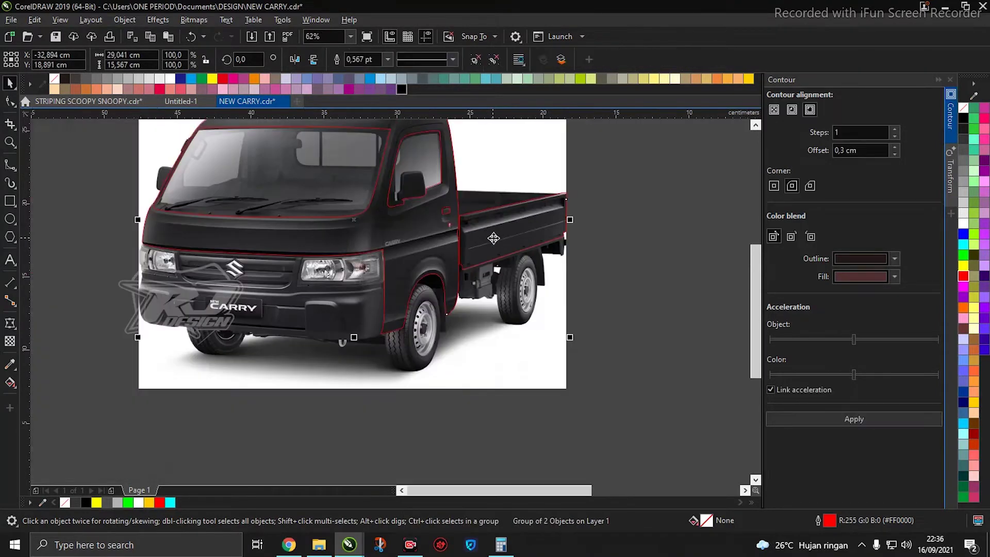
left_click_drag(426, 287, 425, 287)
key("ctrl+z")
left_click_drag(502, 230, 417, 262)
key("ctrl+z")
scroll(469, 242, "up", 2)
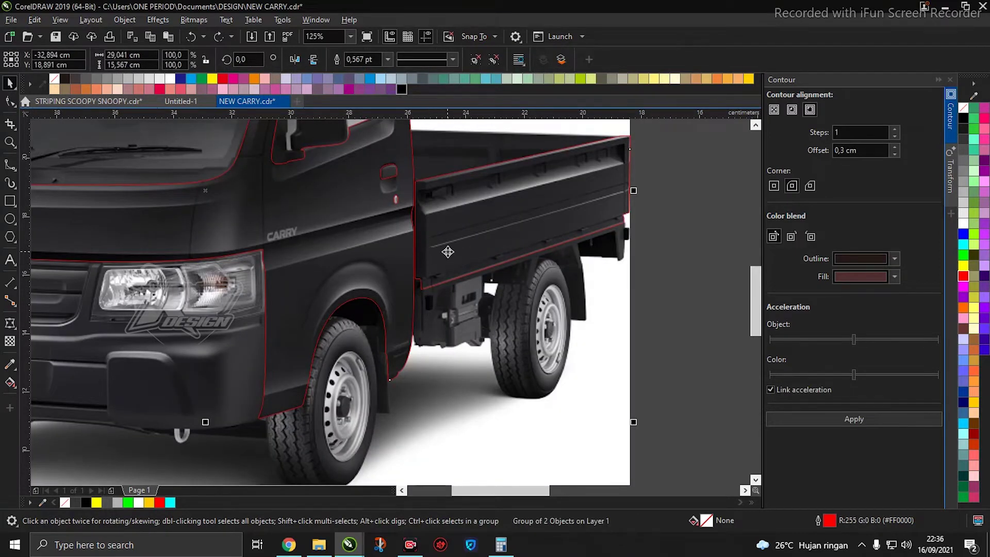
Intersect the grouped outlines with the truck photo and move the resulting body cut-out away from the photo, partly over the page
left_click_drag(379, 336, 465, 274)
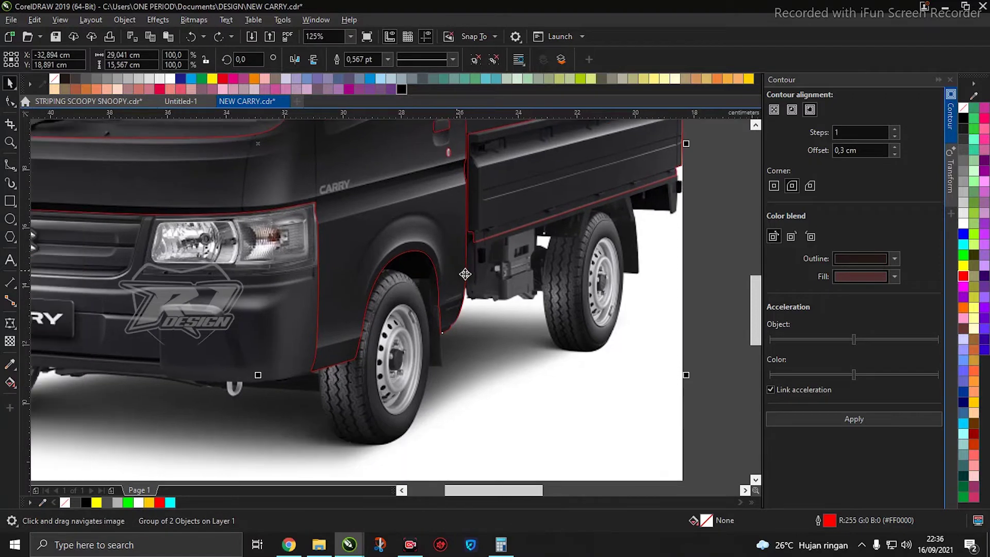
left_click(562, 319)
left_click(596, 202)
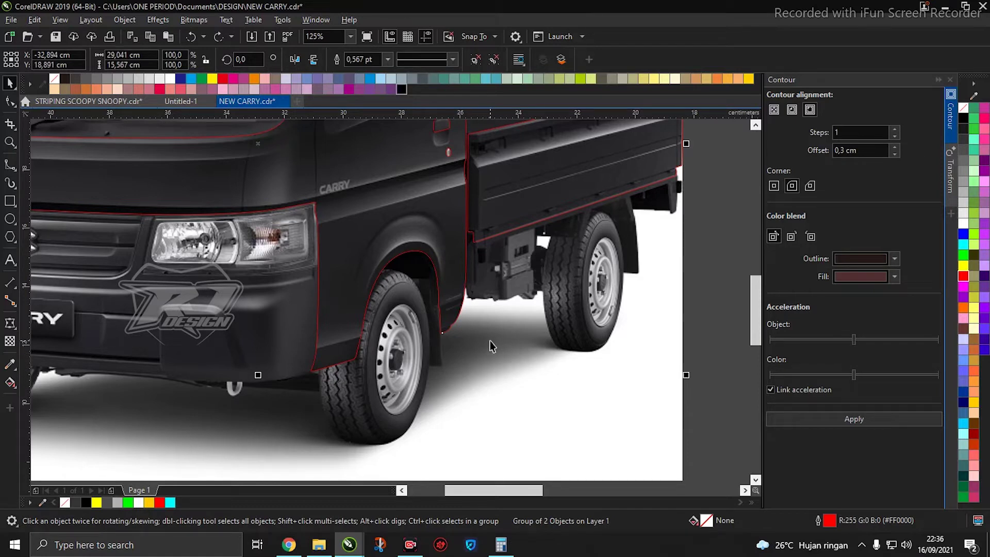
key("ctrl+u")
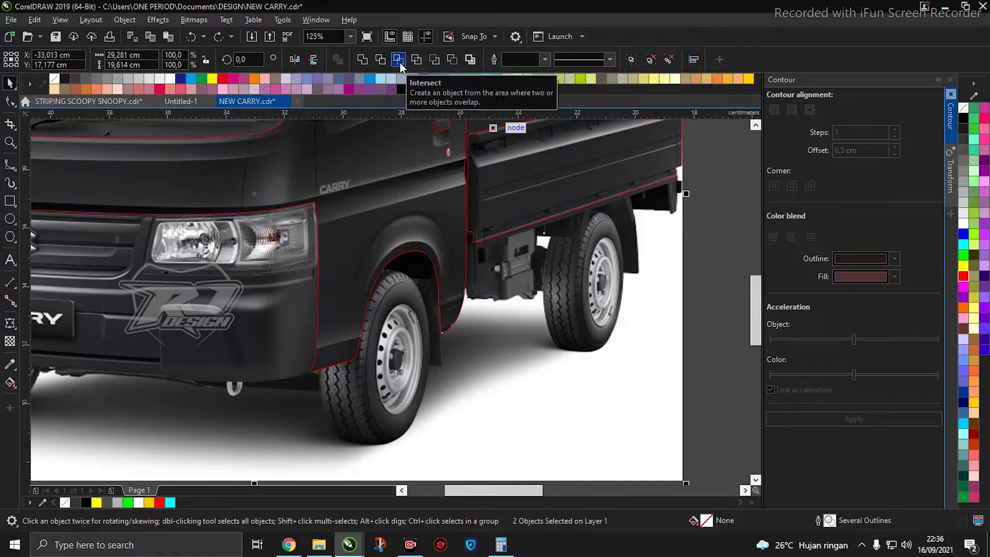
left_click_drag(420, 148, 408, 303)
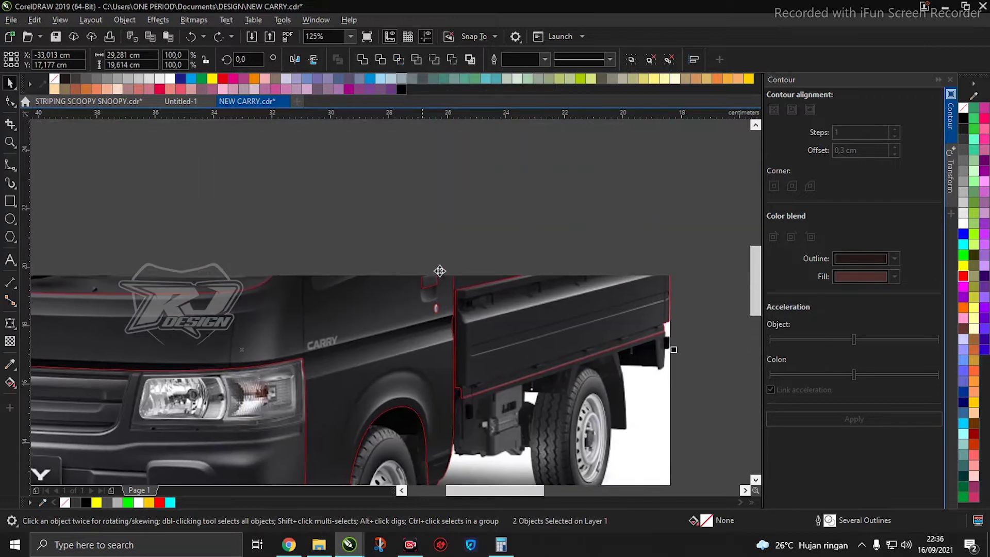
left_click(398, 60)
scroll(429, 234, "down", 2)
left_click_drag(389, 258, 635, 279)
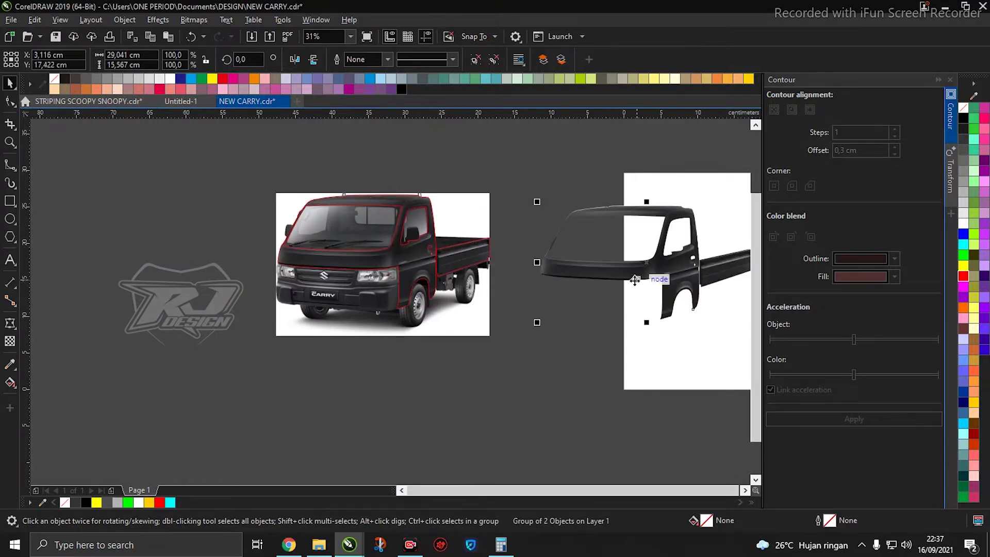
Bring the body cut-out to the front of the page
scroll(567, 268, "up", 2)
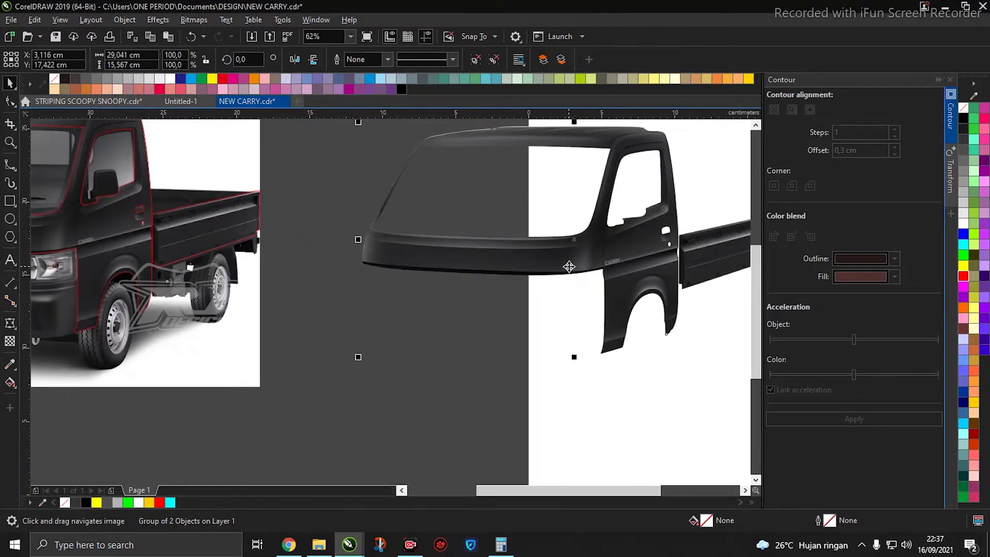
left_click_drag(605, 267, 530, 285)
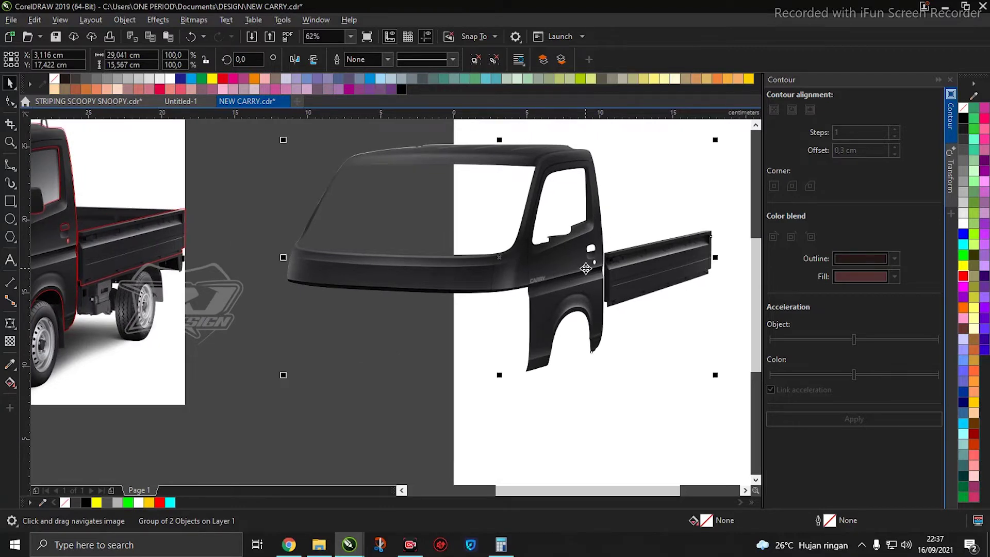
scroll(426, 272, "down", 4)
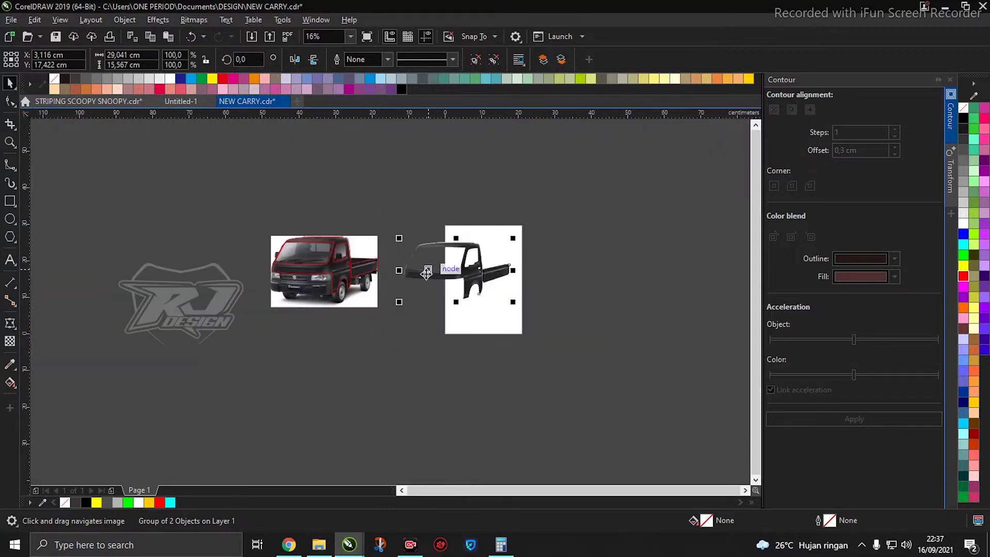
scroll(424, 273, "up", 4)
right_click(446, 154)
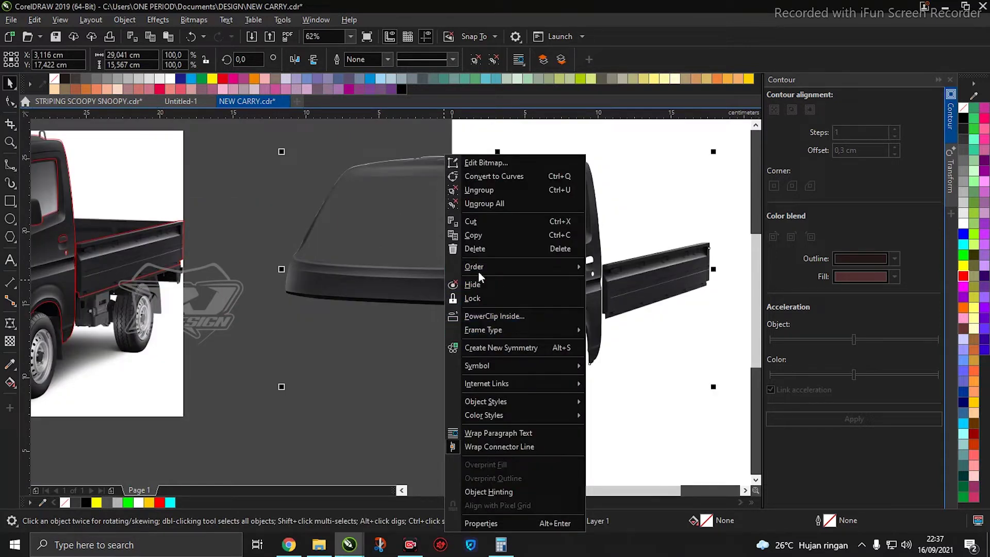
mouse_move(481, 270)
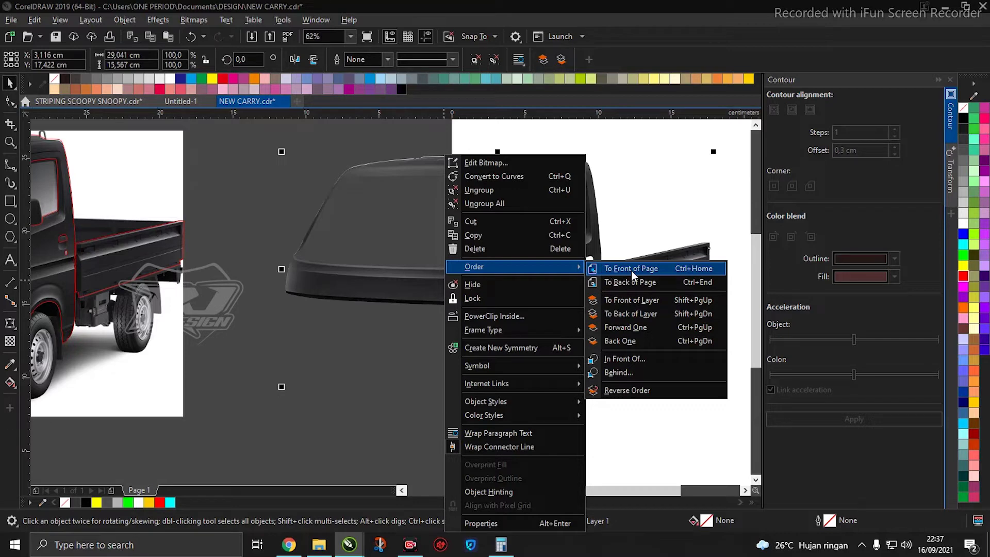
left_click(660, 270)
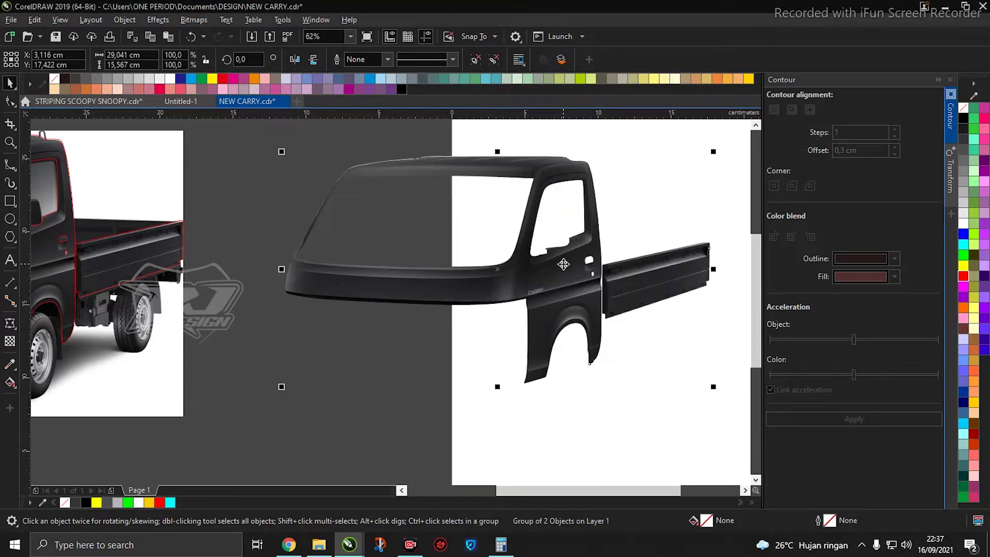
Move the body cut-out slightly, placing its centre at about X 1.253 cm, Y 18.015 cm
scroll(564, 262, "down", 2)
scroll(466, 271, "up", 1)
left_click_drag(415, 279, 517, 292)
scroll(436, 284, "down", 1)
left_click_drag(429, 380, 107, 163)
left_click(543, 285)
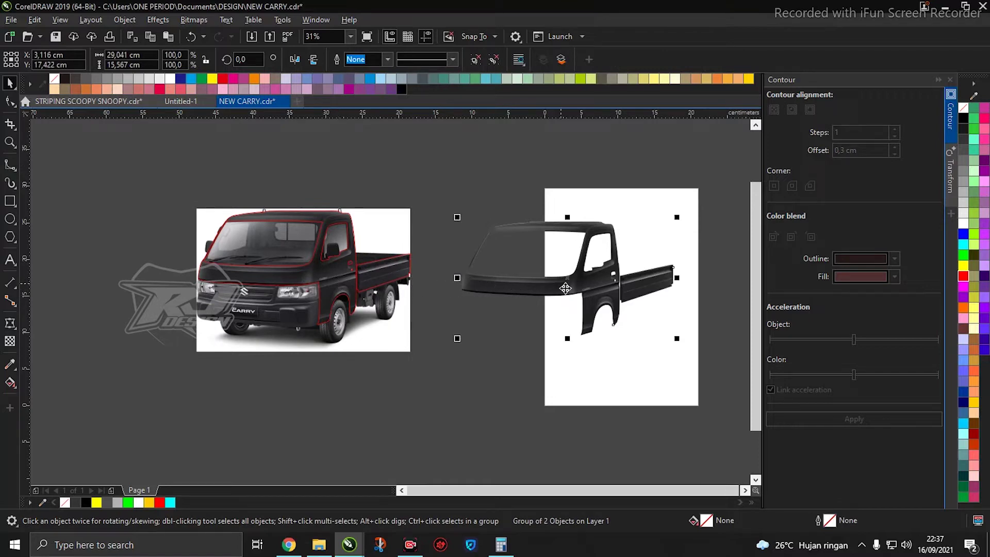
left_click_drag(608, 290, 592, 284)
Apply a uniform transparency of 75 to the body cut-out
scroll(592, 283, "up", 1)
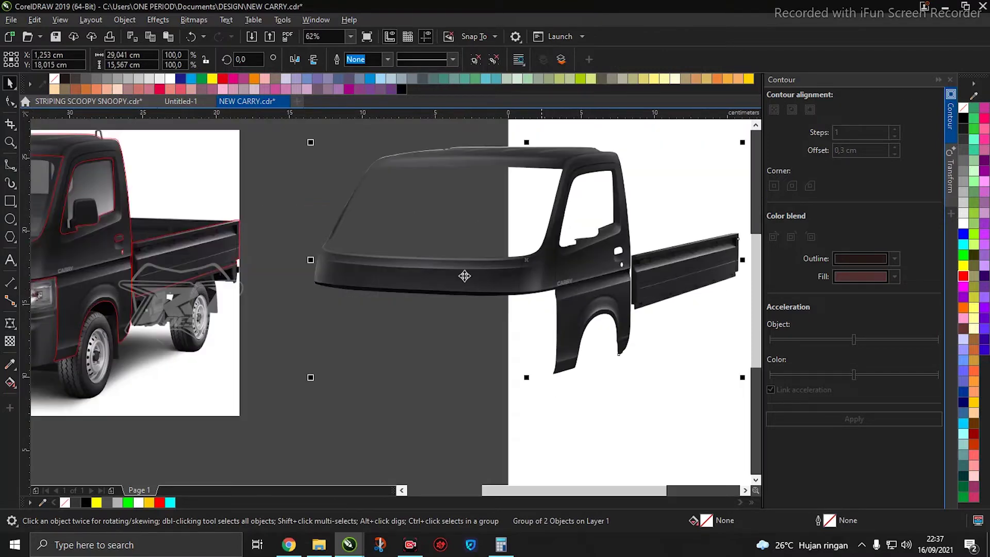
left_click(10, 341)
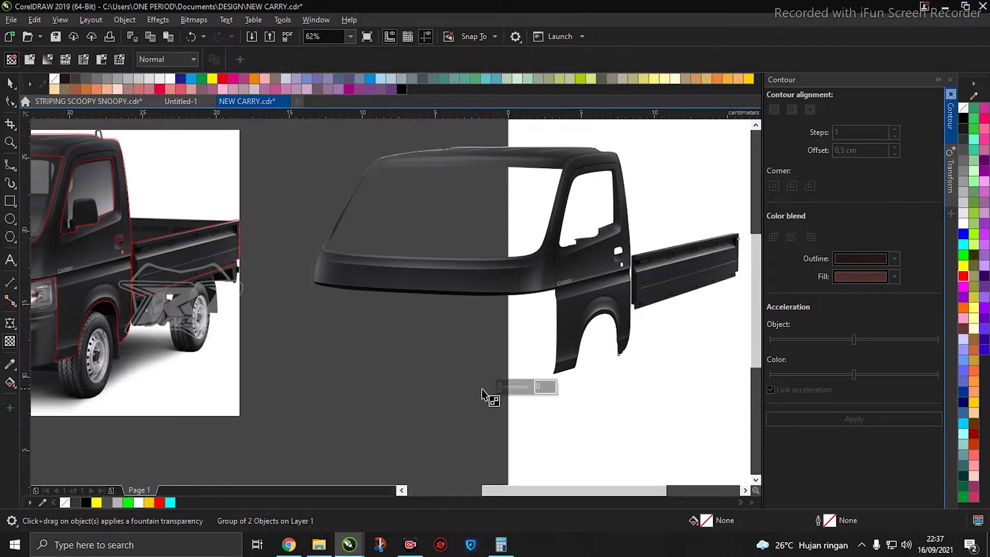
left_click(537, 388)
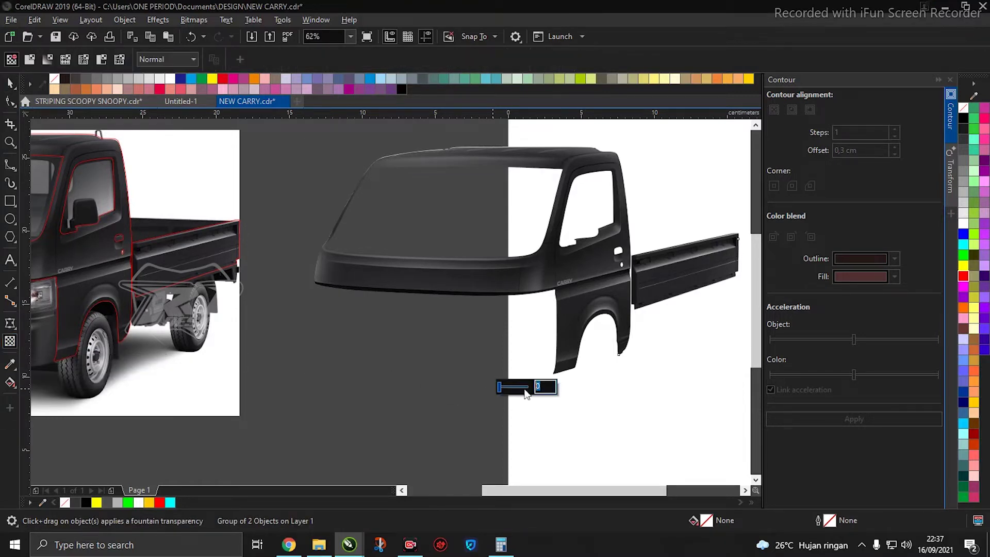
left_click_drag(549, 387, 519, 391)
key("Return")
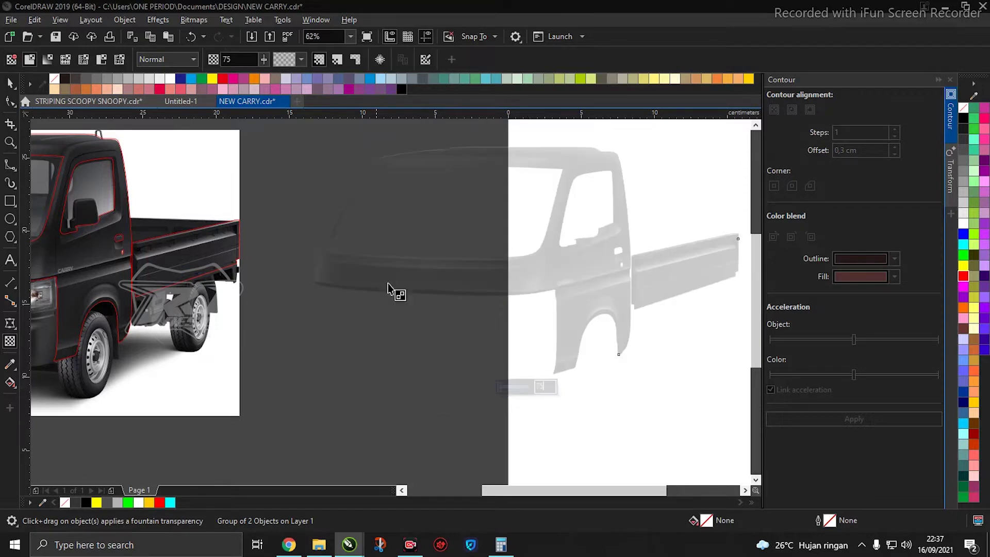
left_click(10, 83)
Fill the grouped cab and cargo bed outlines over the truck photo with yellow
left_click_drag(420, 267, 674, 300)
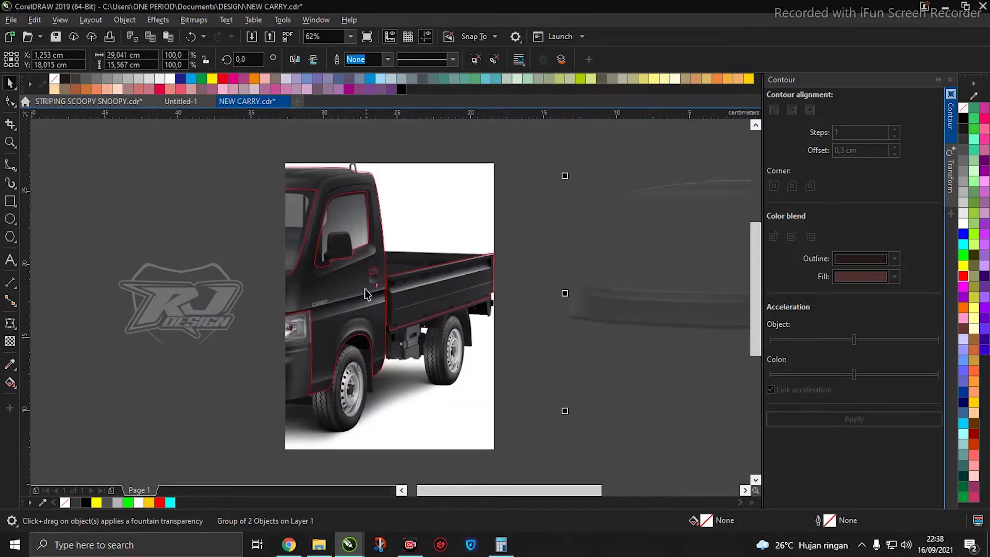
left_click_drag(349, 290, 443, 291)
left_click_drag(127, 153, 627, 420)
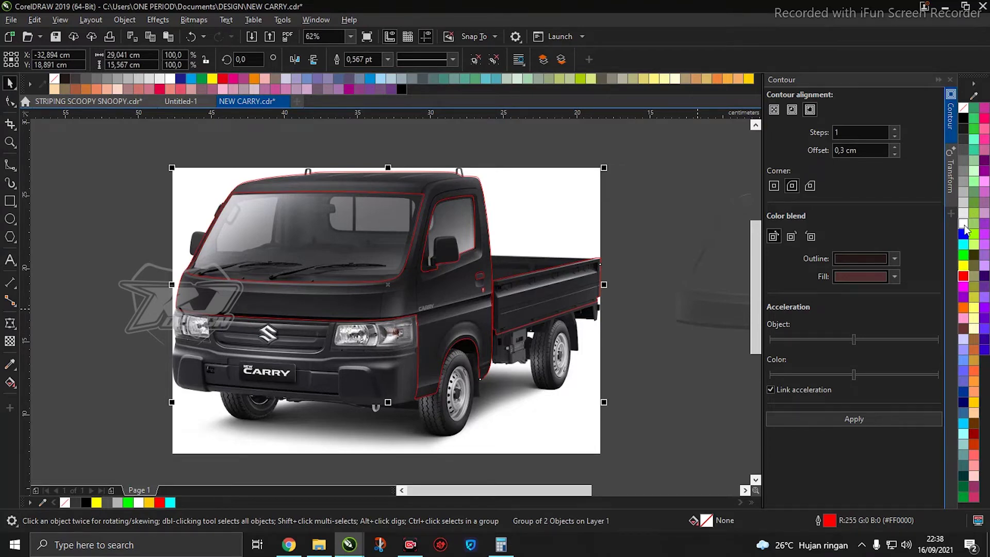
left_click(963, 266)
scroll(544, 286, "up", 5)
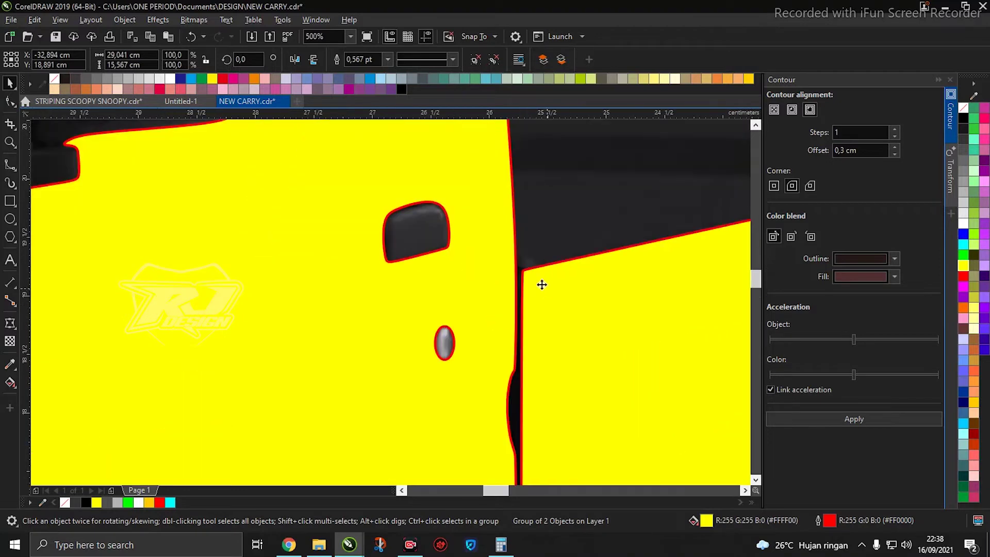
Remove the red outline from the yellow cab and cargo bed shapes
scroll(544, 286, "up", 3)
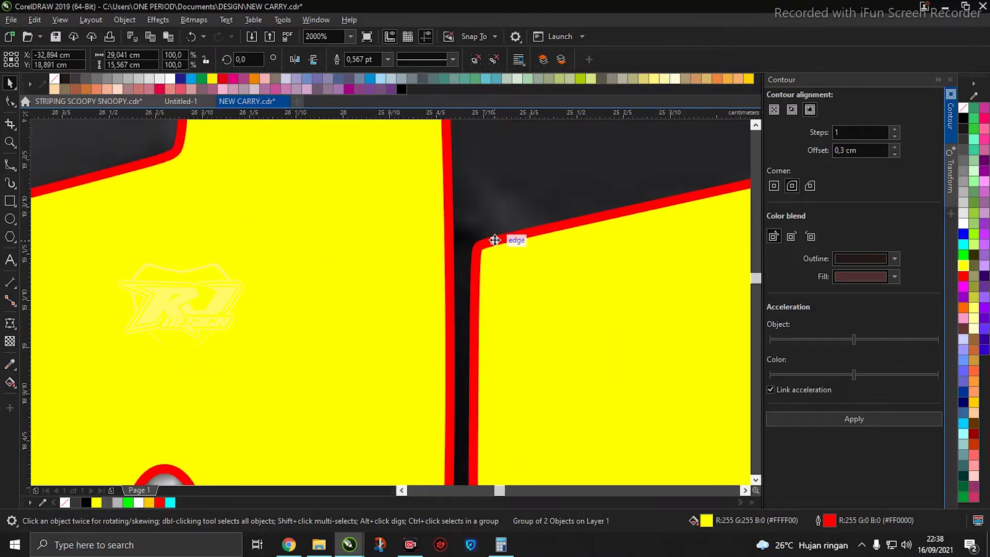
right_click(964, 106)
scroll(482, 250, "up", 2)
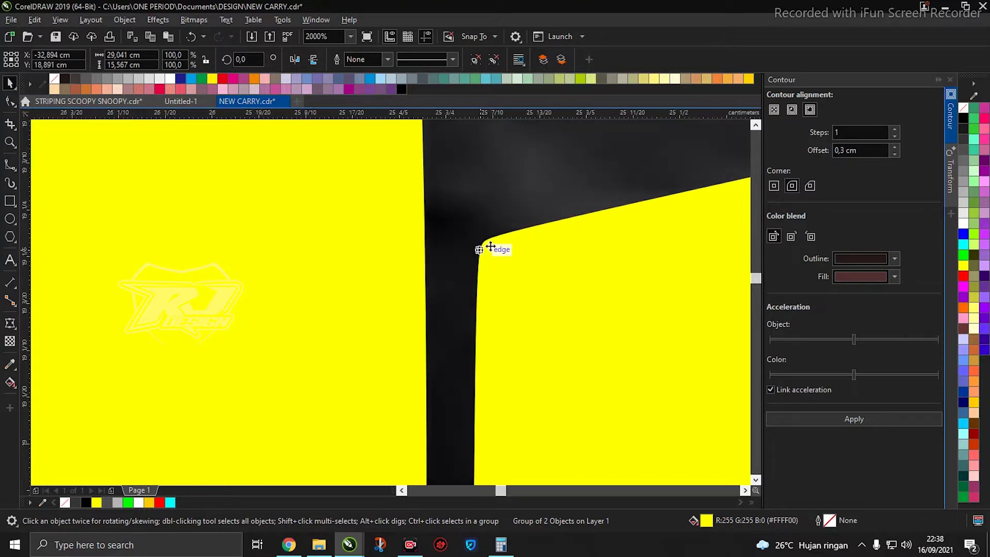
scroll(491, 234, "down", 5)
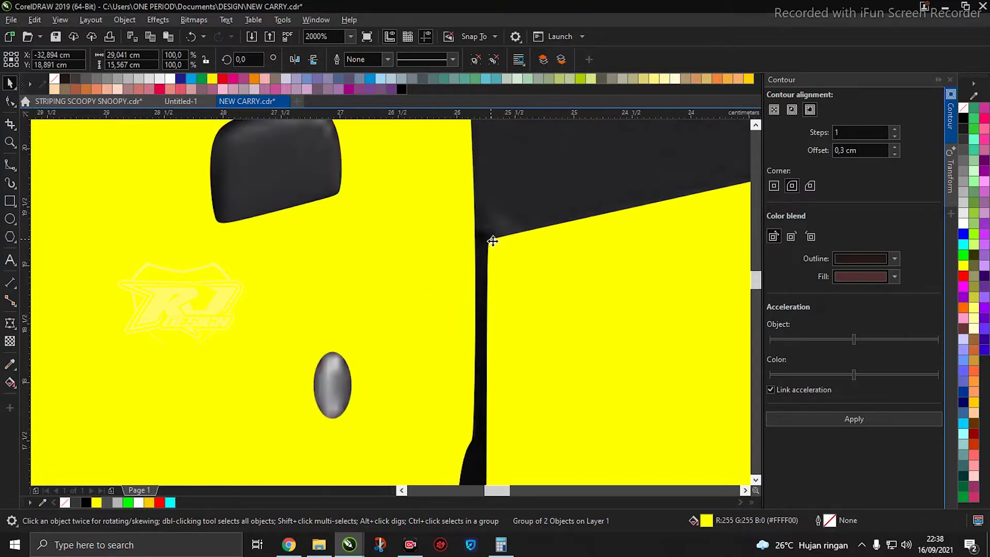
scroll(502, 241, "down", 5)
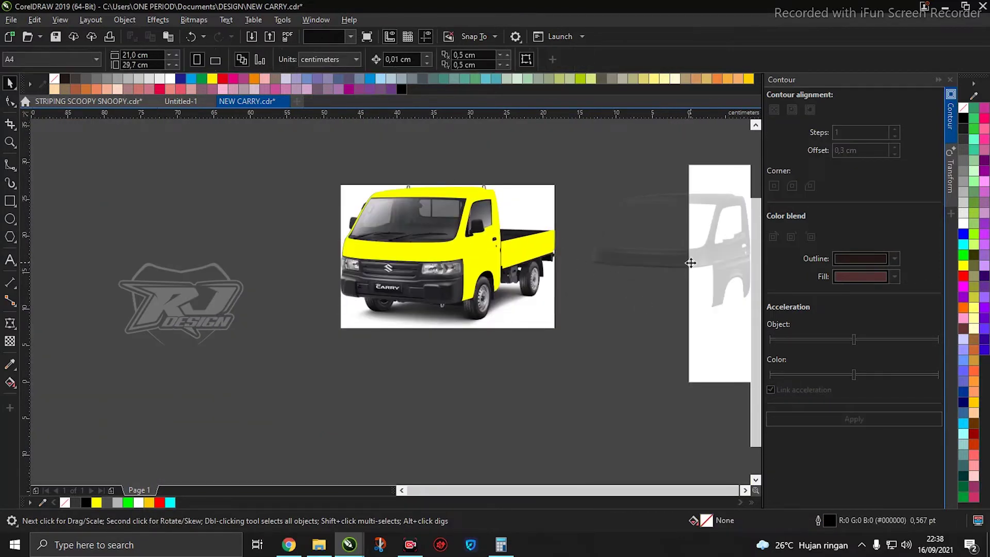
Lay the transparent body cut-out exactly over the yellow truck body, with its centre at X -32.894 cm, Y 18.891 cm
left_click_drag(669, 225, 581, 180)
scroll(581, 180, "up", 2)
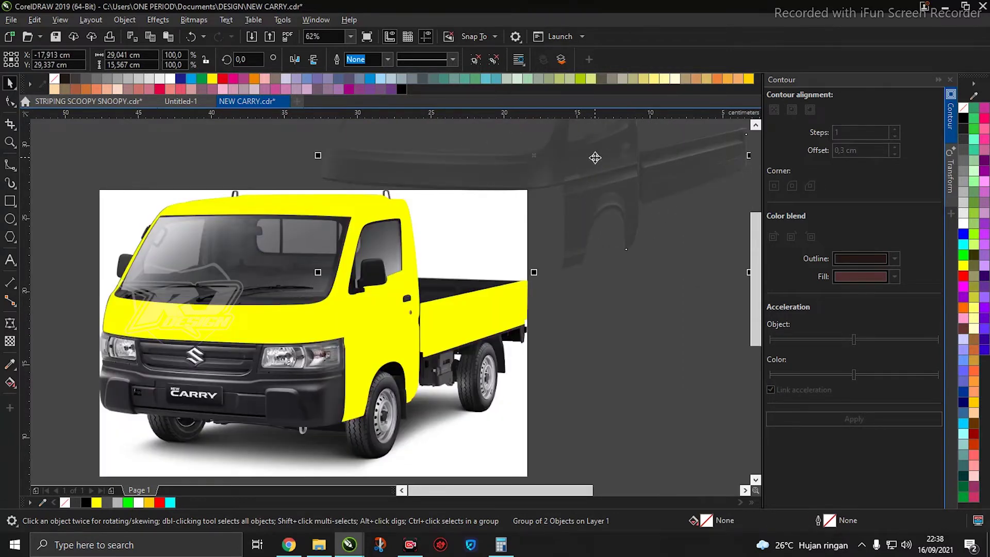
left_click_drag(572, 168, 554, 235)
left_click_drag(492, 314, 528, 278)
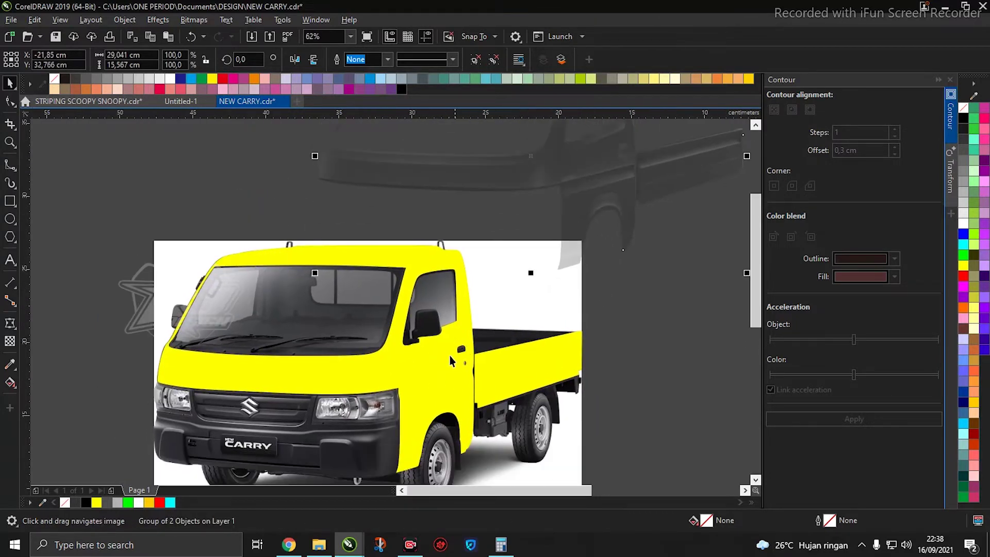
left_click_drag(621, 249, 533, 365)
scroll(534, 369, "up", 3)
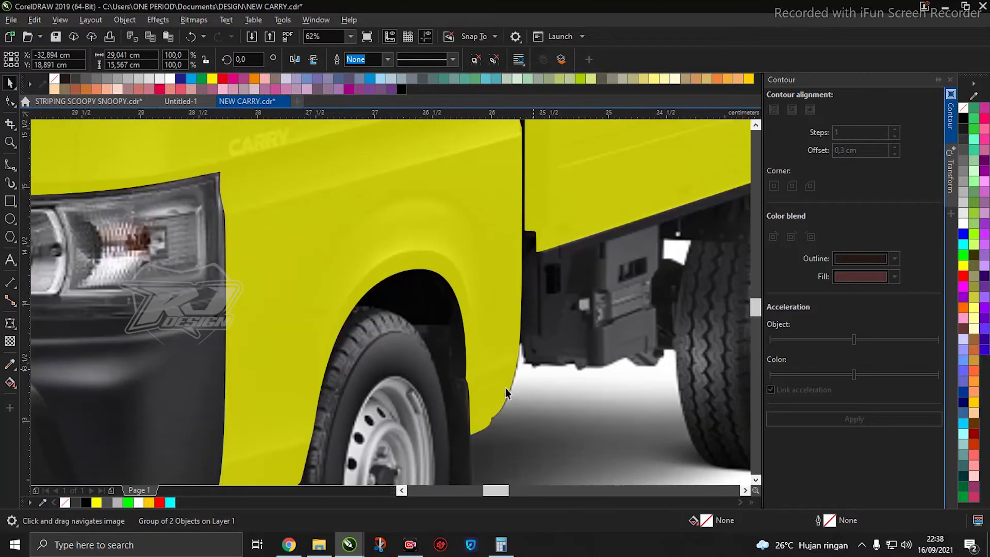
scroll(501, 388, "down", 5)
scroll(474, 358, "up", 1)
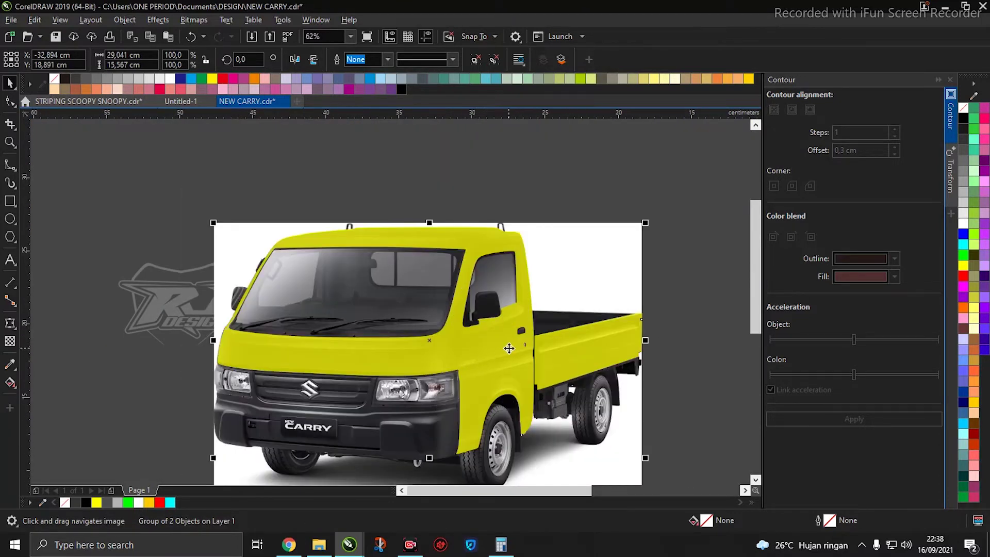
Move the body cut-out up off the truck and try to PowerClip it inside the grouped yellow shapes
left_click_drag(493, 362, 587, 184)
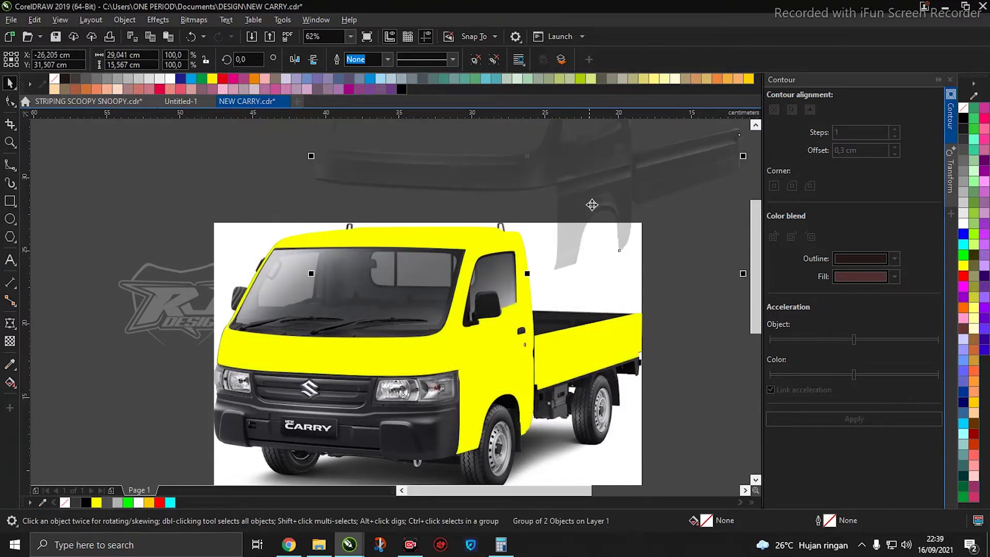
right_click(591, 203)
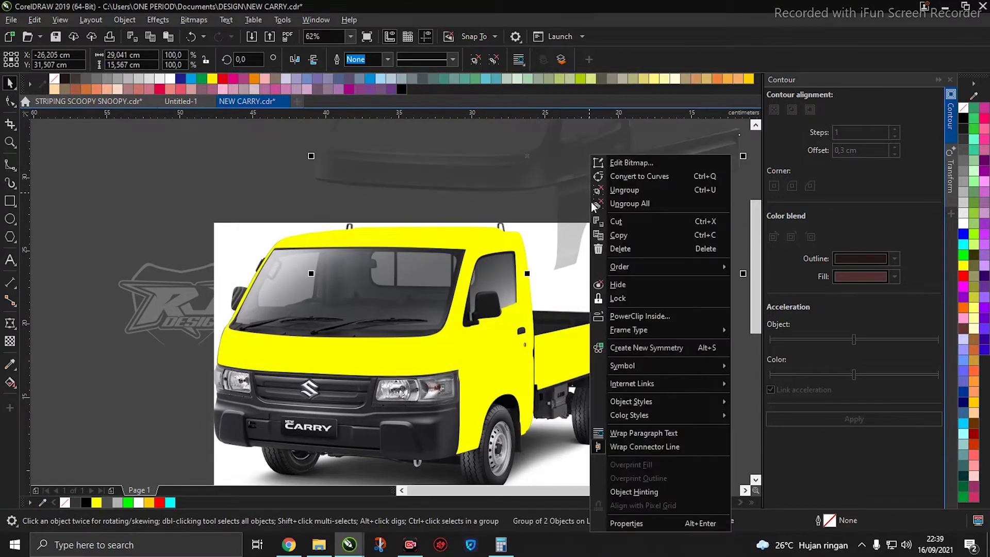
left_click(621, 316)
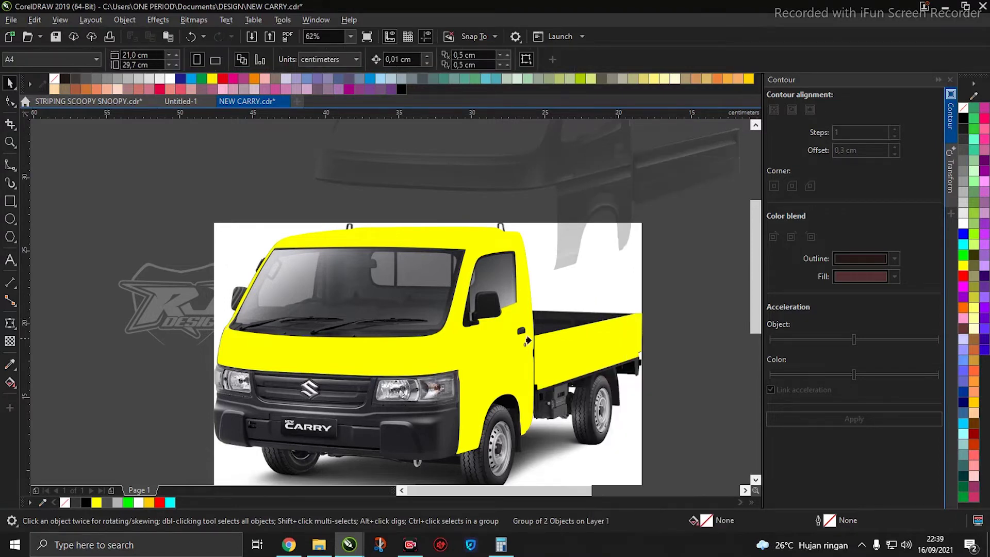
left_click(497, 352)
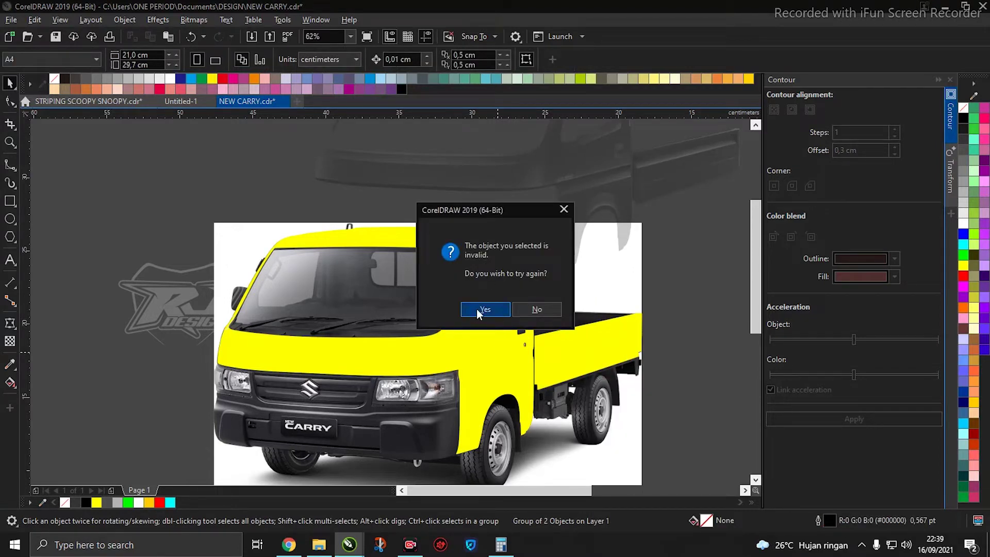
left_click(478, 308)
left_click(494, 356)
left_click(522, 311)
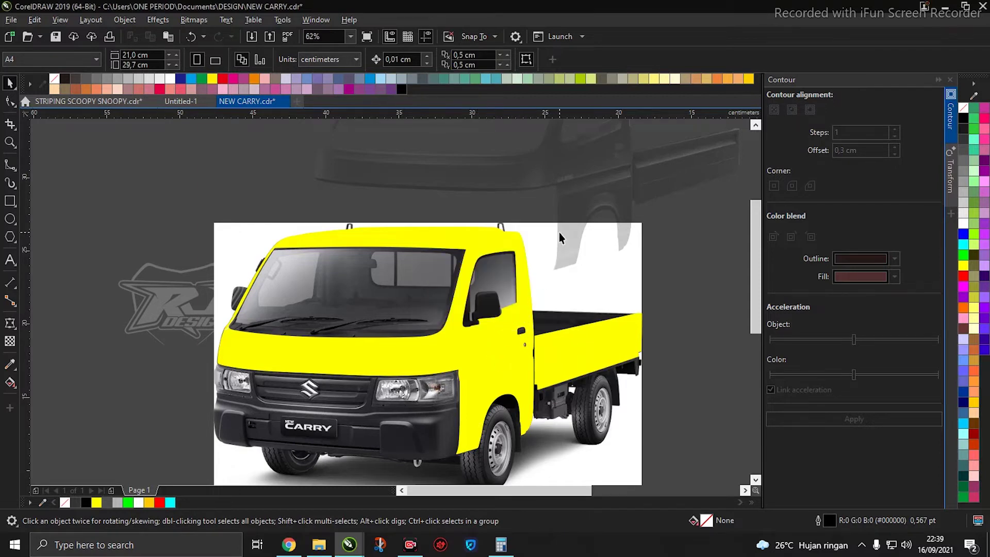
Ungroup the yellow cab and cargo bed shapes and weld them into a single curve
scroll(559, 233, "up", 2)
scroll(568, 280, "down", 2)
left_click(581, 378)
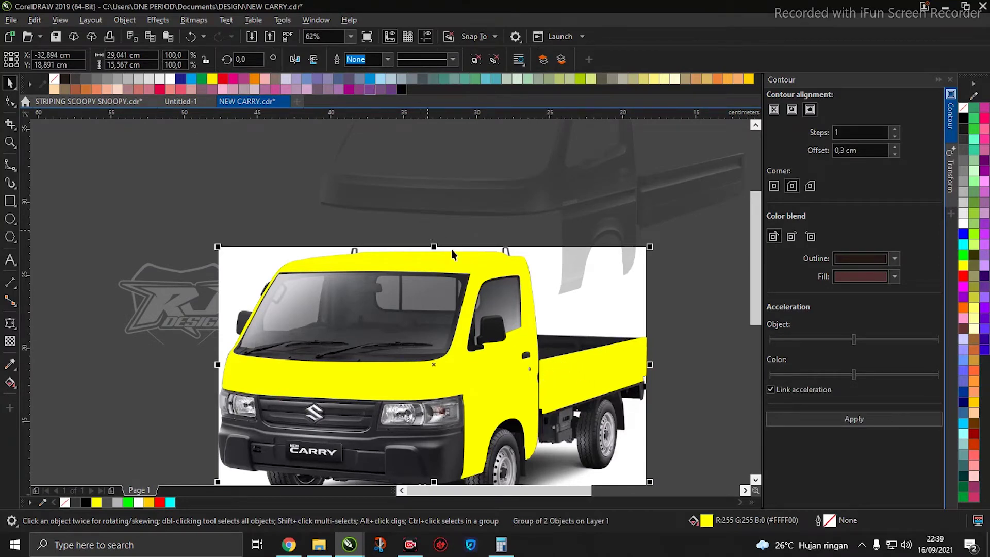
key("ctrl+u")
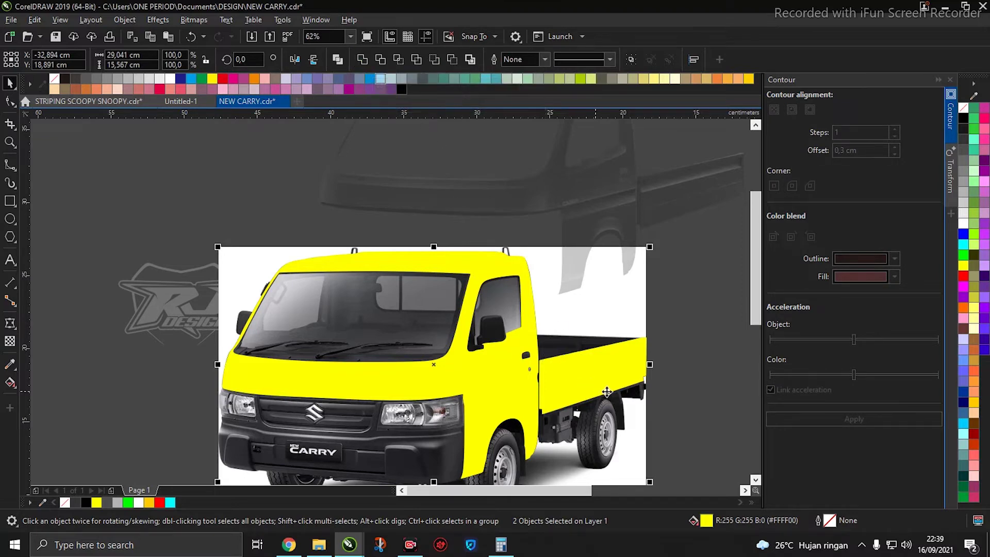
left_click(571, 341)
left_click(463, 351, "shift")
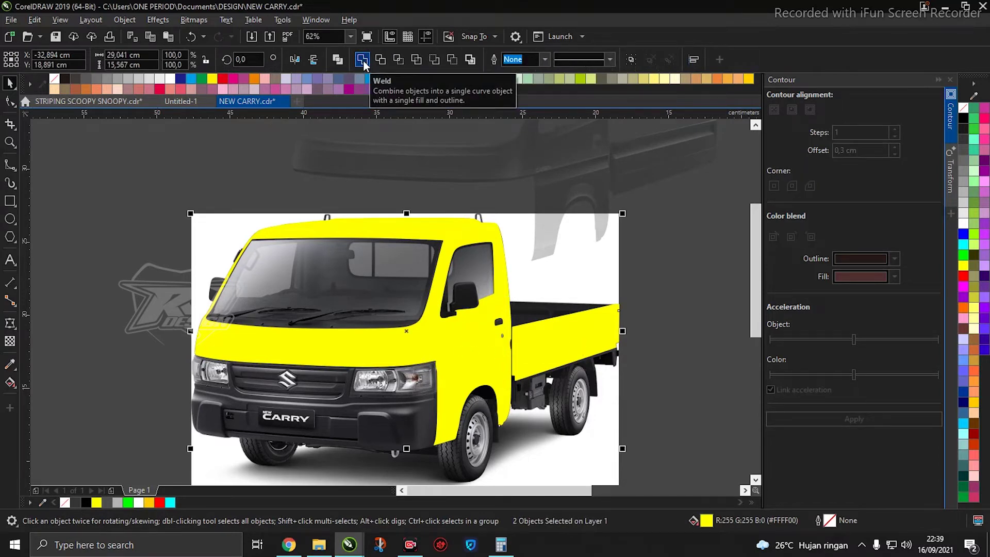
PowerClip the transparent body cut-out inside the welded yellow truck body and check the shading
left_click(515, 183)
right_click(570, 184)
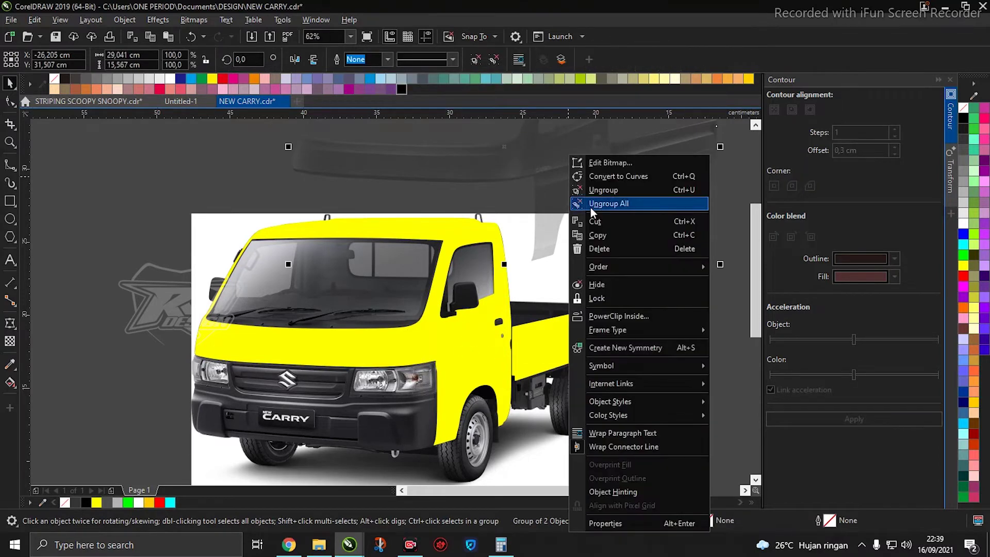
left_click(613, 317)
left_click(546, 345)
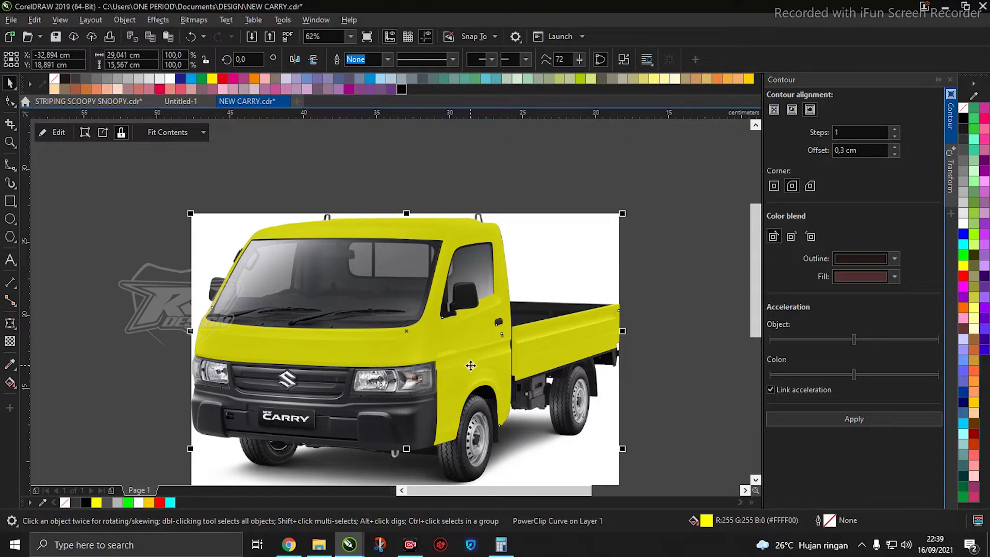
scroll(470, 365, "up", 4)
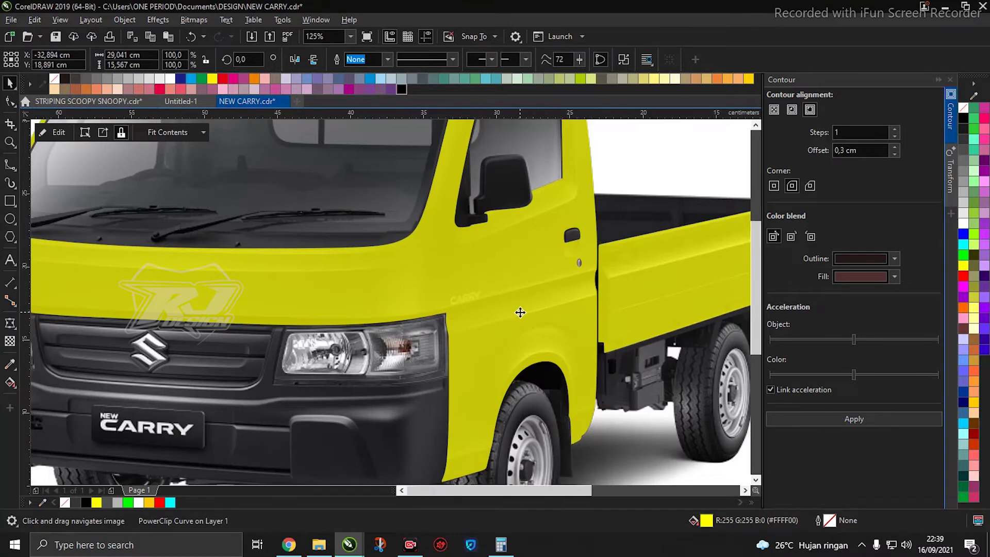
scroll(519, 313, "down", 4)
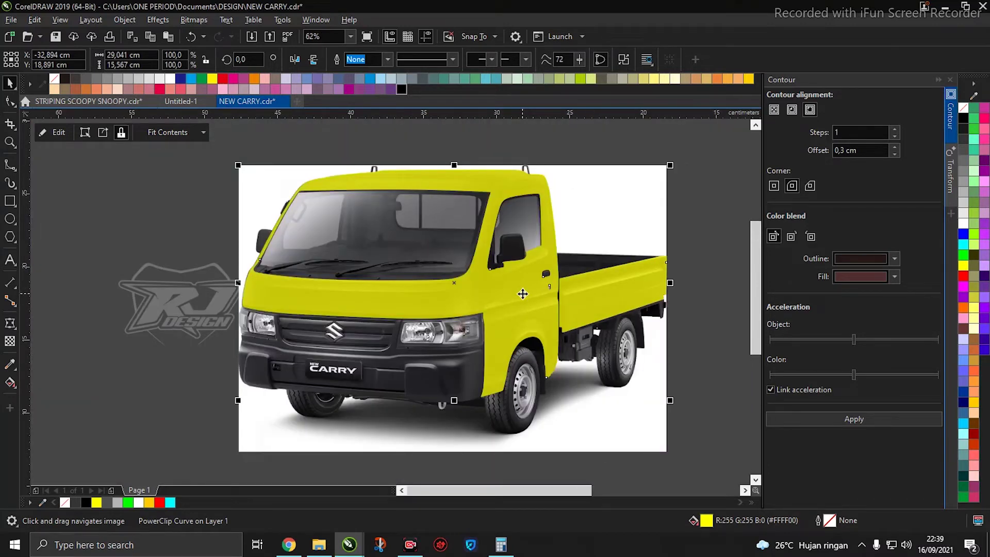
Try lime green, blue, orange, brown, light blue, navy, white and two greys as the truck body's fill, and settle on red
left_click(971, 233)
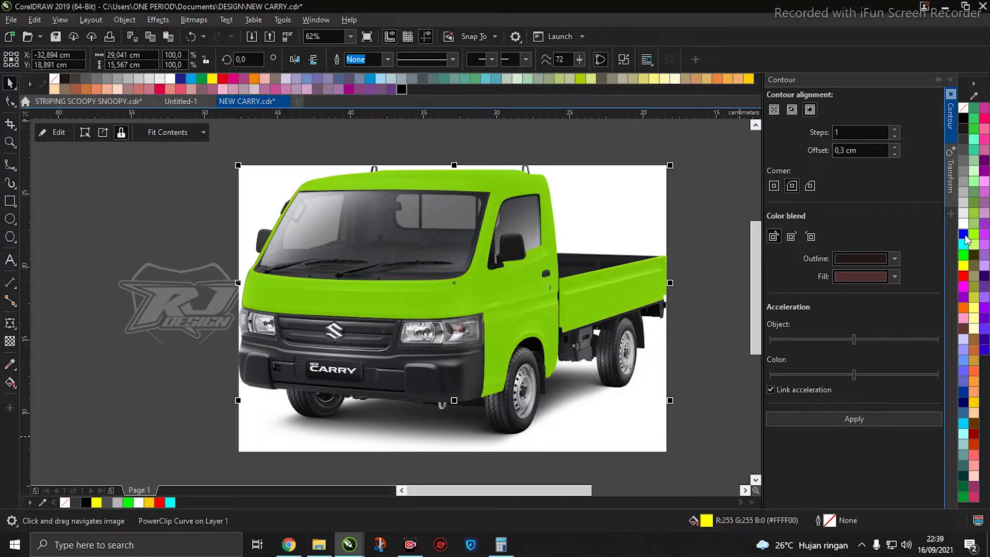
left_click(962, 234)
left_click(963, 308)
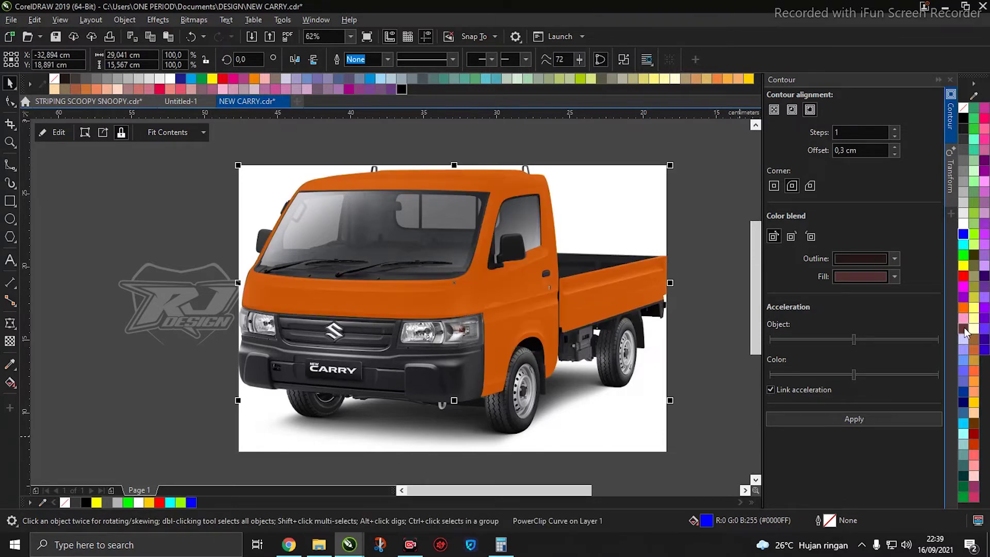
left_click(963, 328)
left_click(964, 361)
left_click(964, 392)
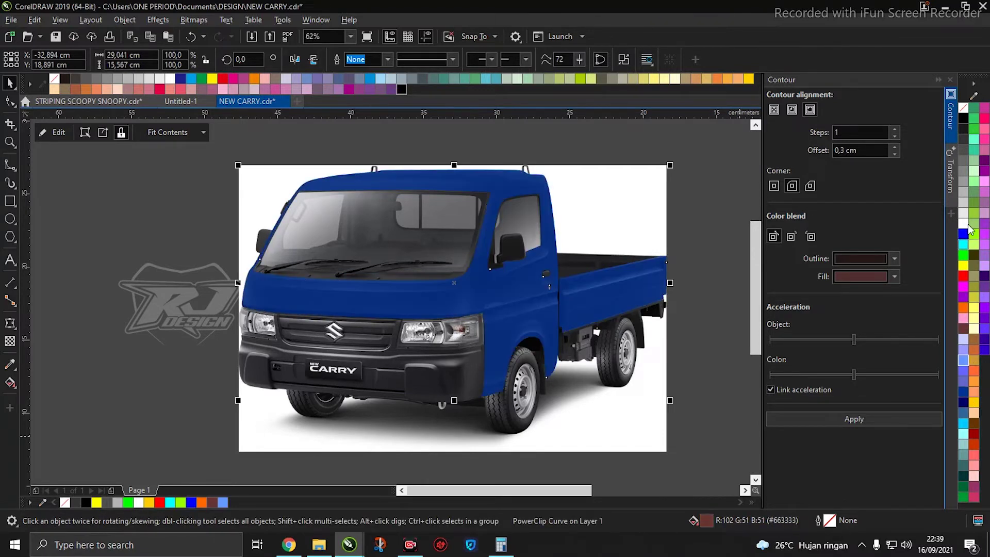
left_click(962, 223)
left_click(963, 192)
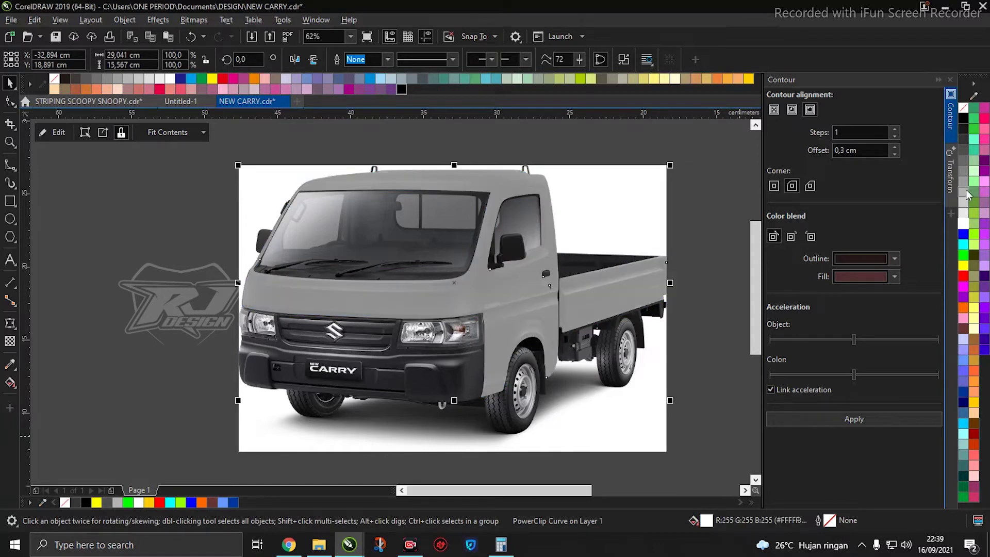
left_click(961, 149)
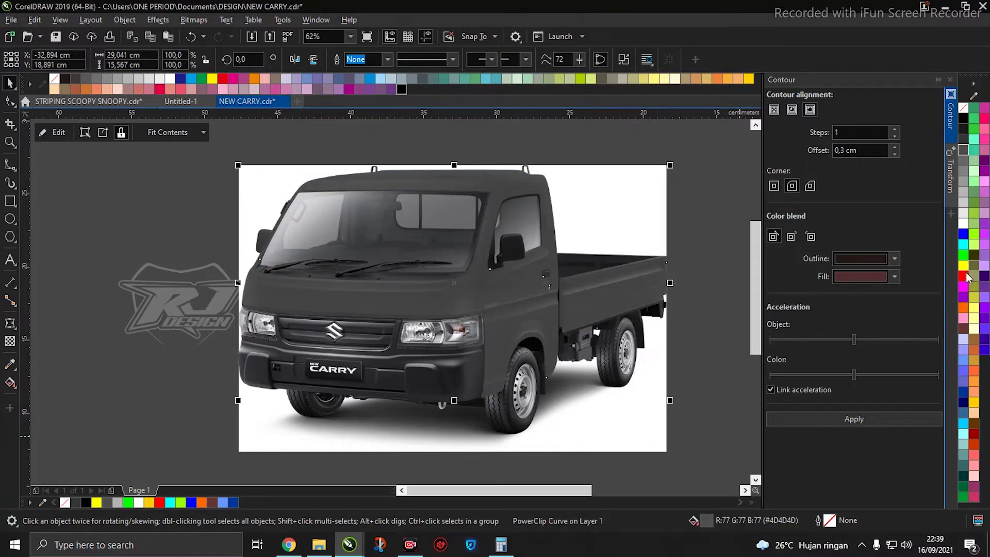
left_click(964, 276)
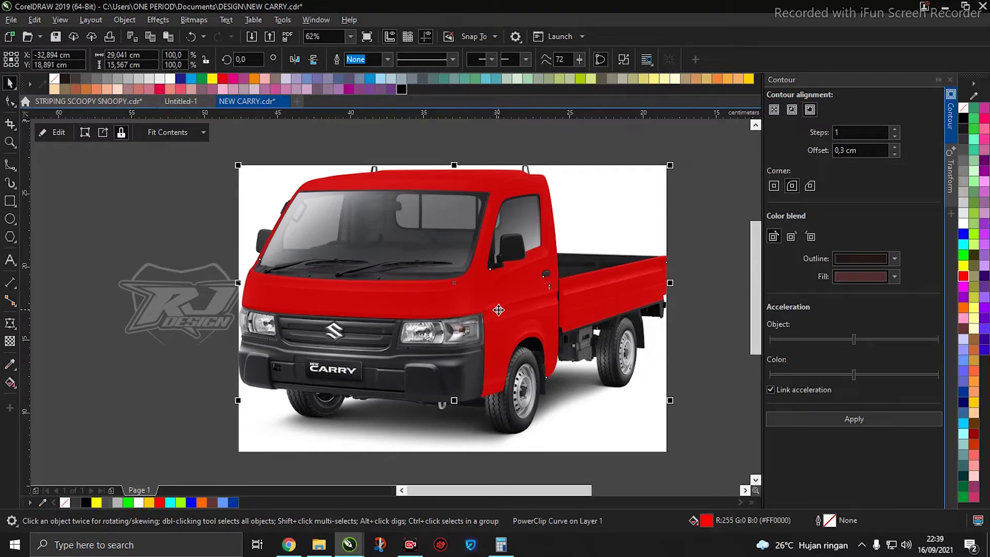
Edit the PowerClip contents of the red truck body and set the shading cut-out's transparency to 65
left_click_drag(615, 320, 472, 300)
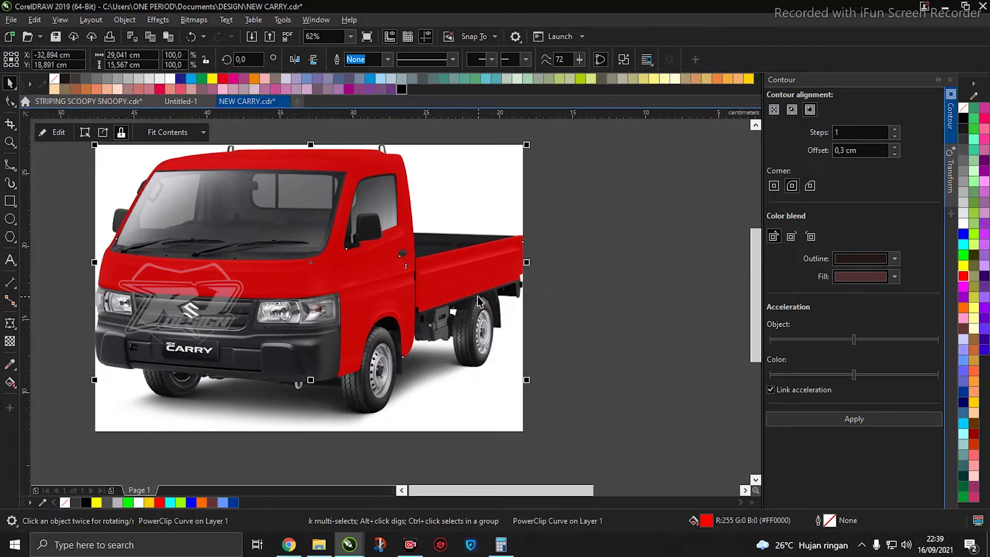
left_click_drag(312, 249, 341, 263)
double_click(407, 289)
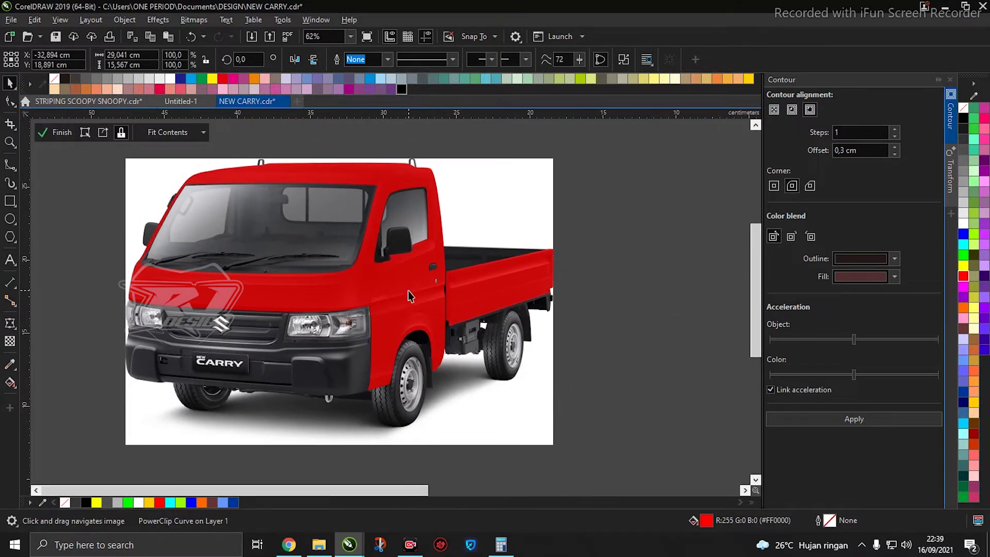
left_click(407, 291)
left_click(10, 340)
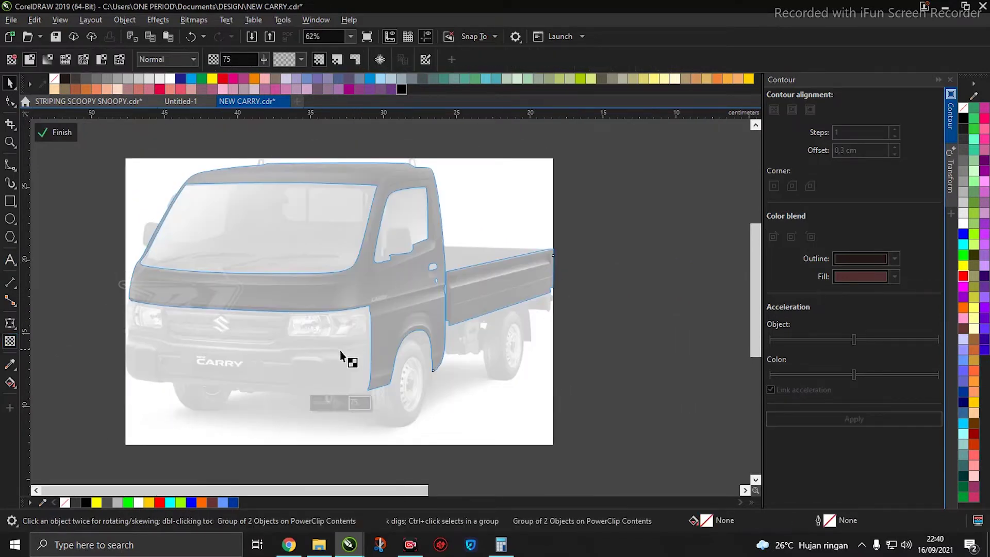
left_click(361, 403)
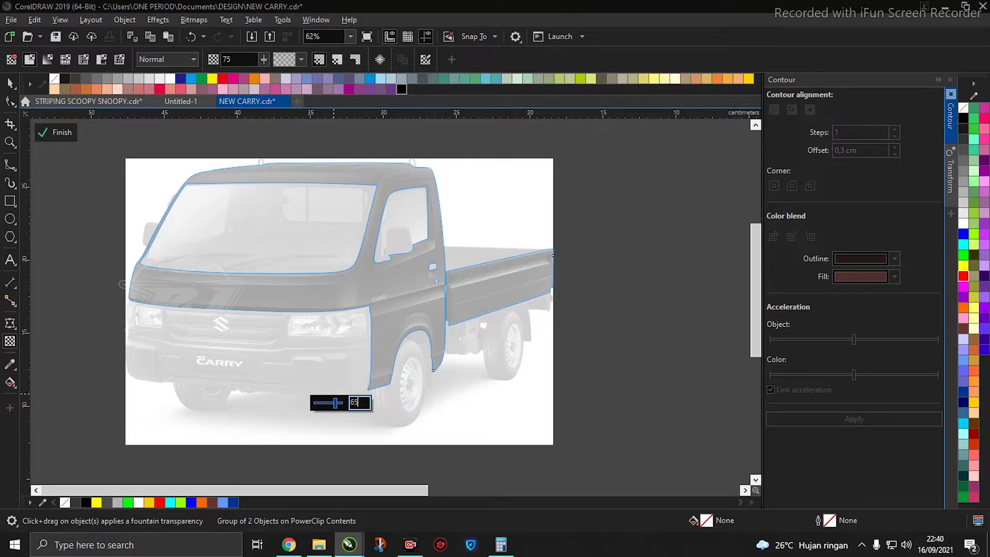
key("Return")
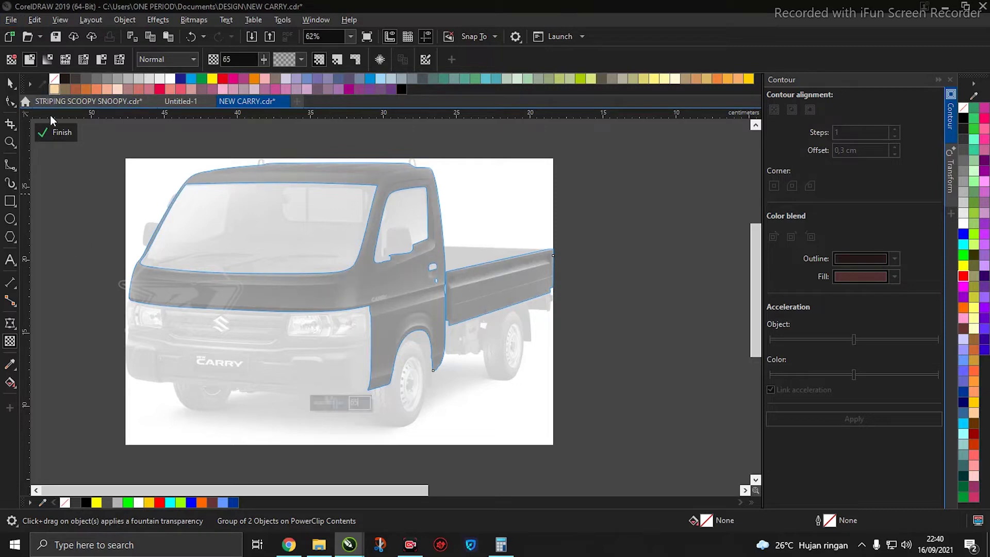
left_click(56, 131)
scroll(494, 314, "up", 2)
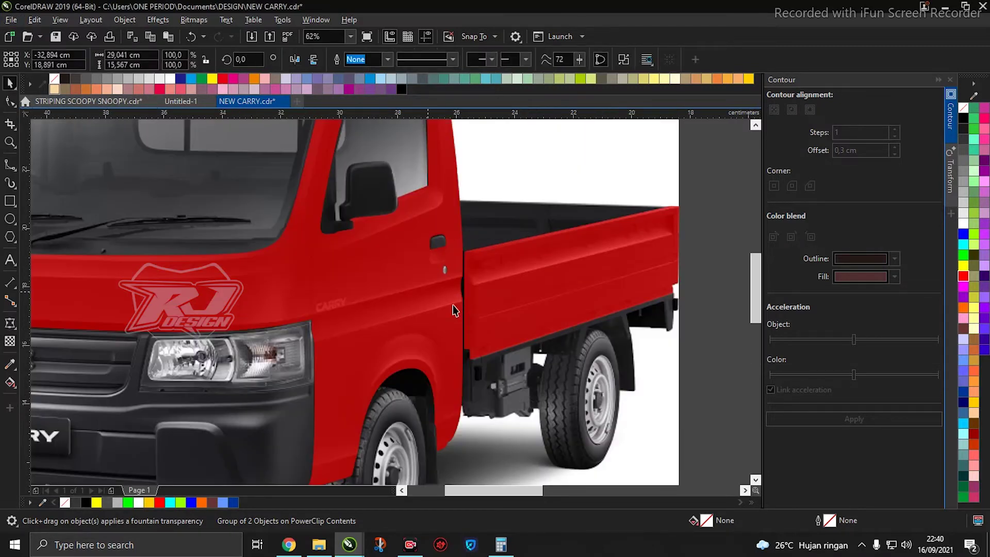
scroll(494, 310, "down", 2)
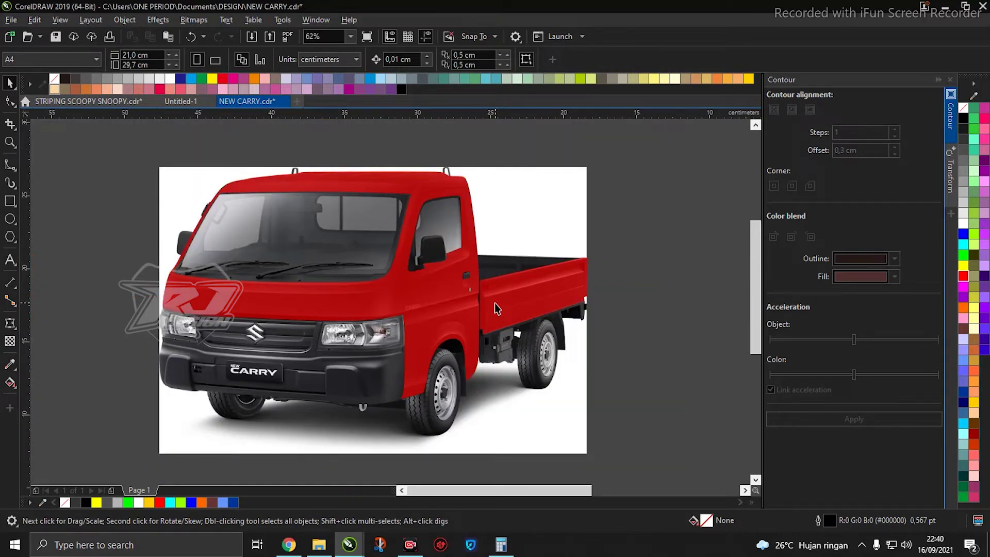
Add the text "New Carry PickUp" in the empty space beside the truck photo and break it into separate words
left_click_drag(461, 322, 405, 307)
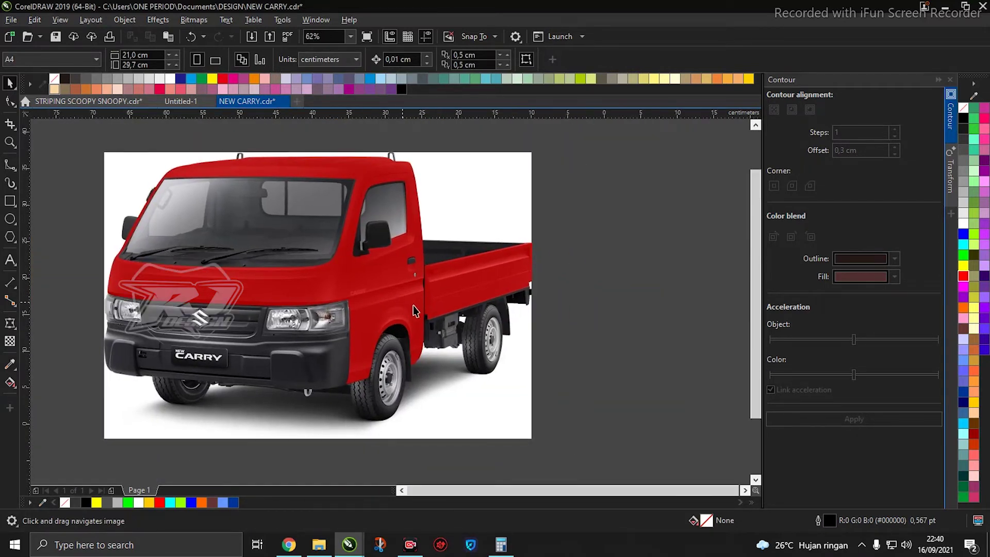
scroll(409, 304, "down", 1)
left_click(14, 262)
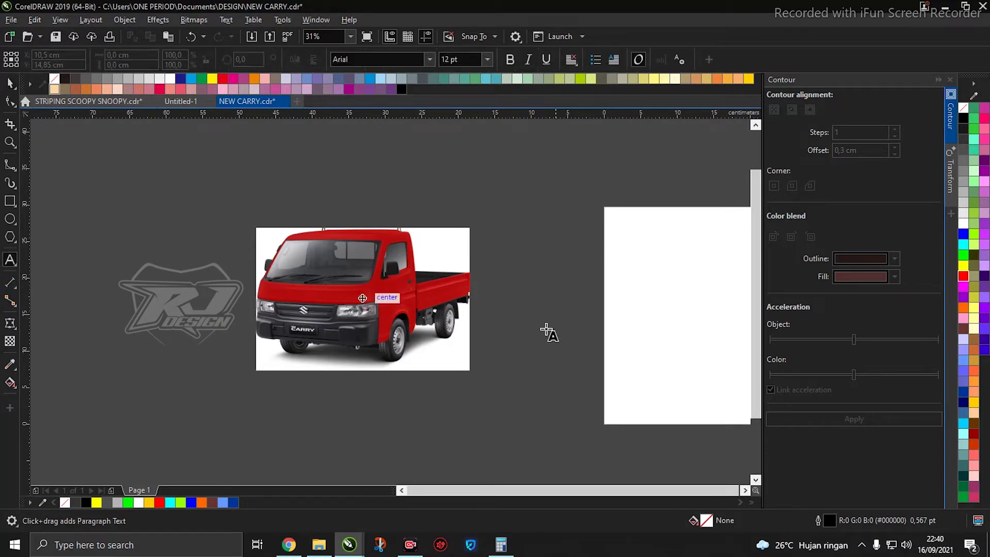
scroll(546, 330, "up", 1)
left_click_drag(471, 274, 421, 307)
left_click(424, 305)
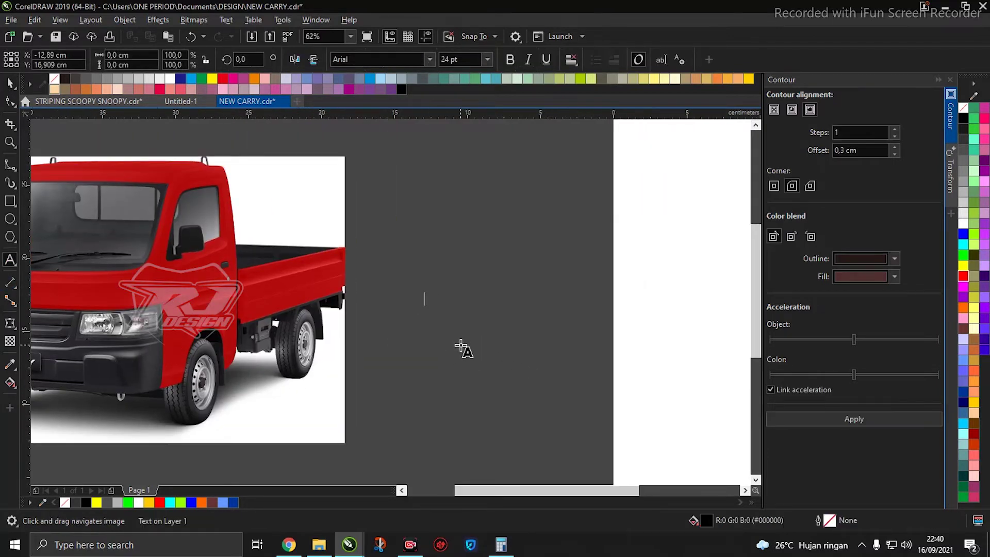
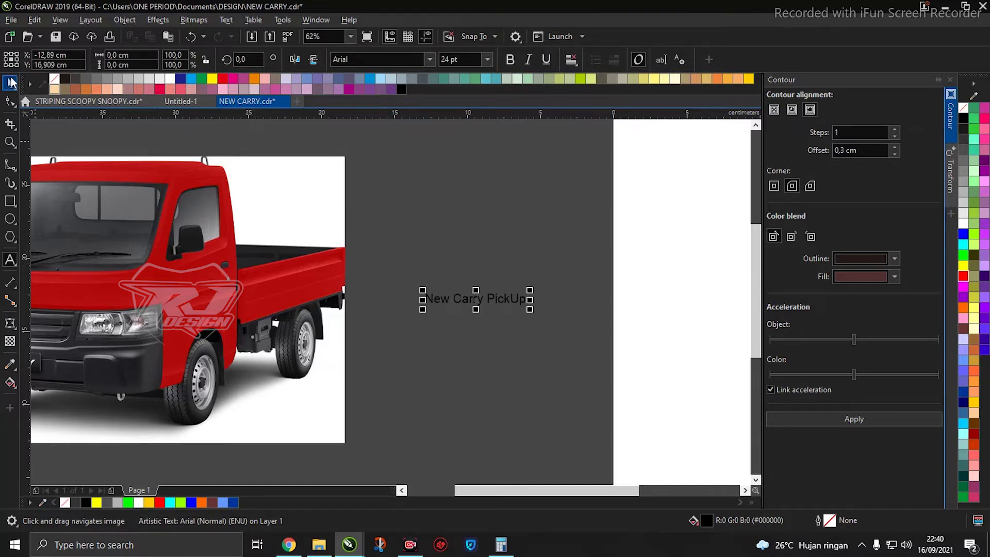
scroll(536, 322, "up", 2)
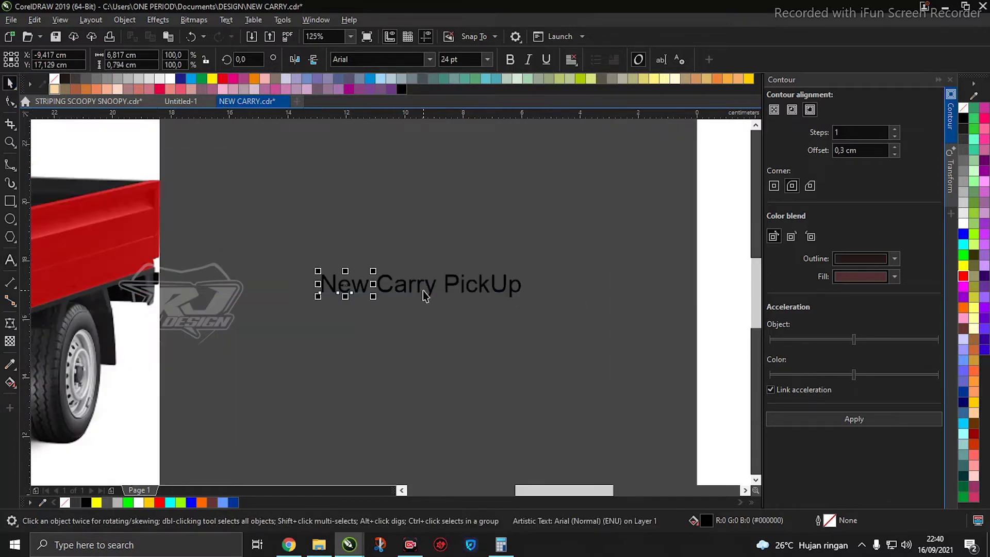
Set the font of the words New, Carry and PickUp to Disparador Stencil
left_click_drag(262, 206, 594, 322)
left_click(429, 60)
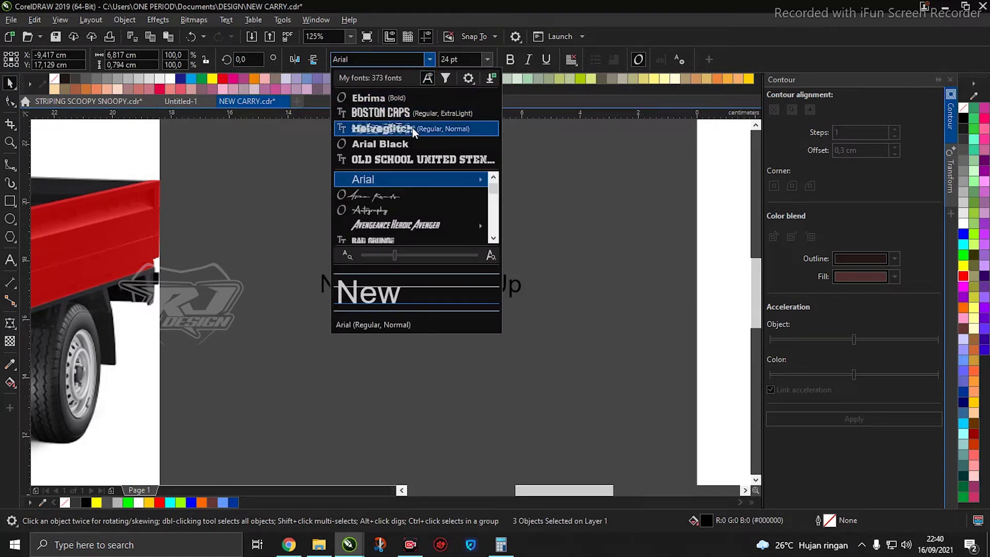
scroll(402, 222, "down", 1)
scroll(401, 220, "down", 10)
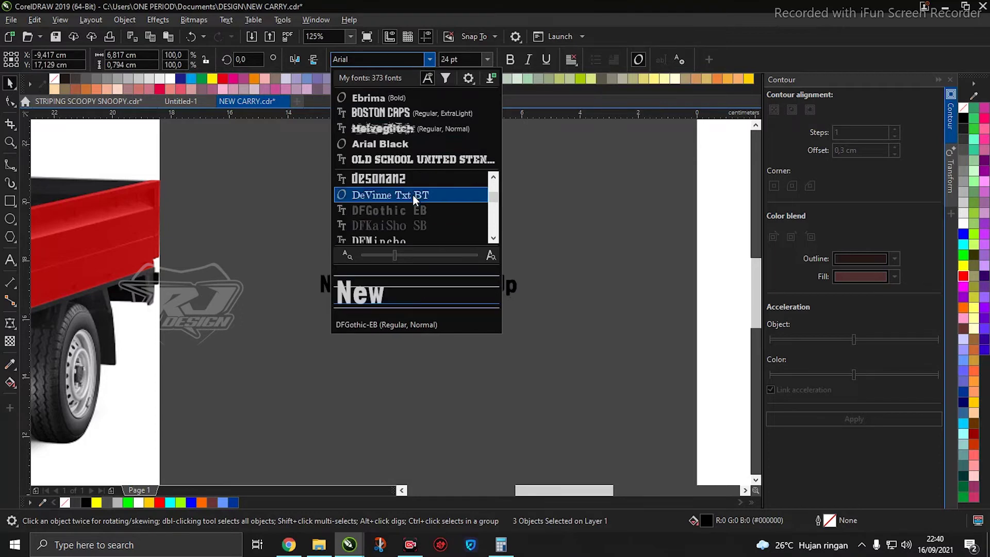
scroll(413, 197, "down", 8)
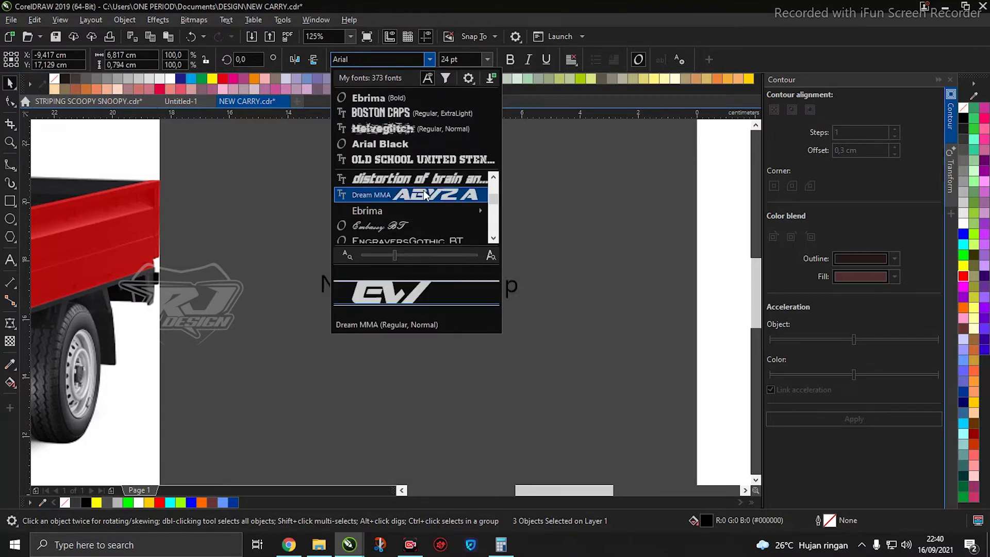
scroll(424, 195, "up", 1)
left_click(422, 210)
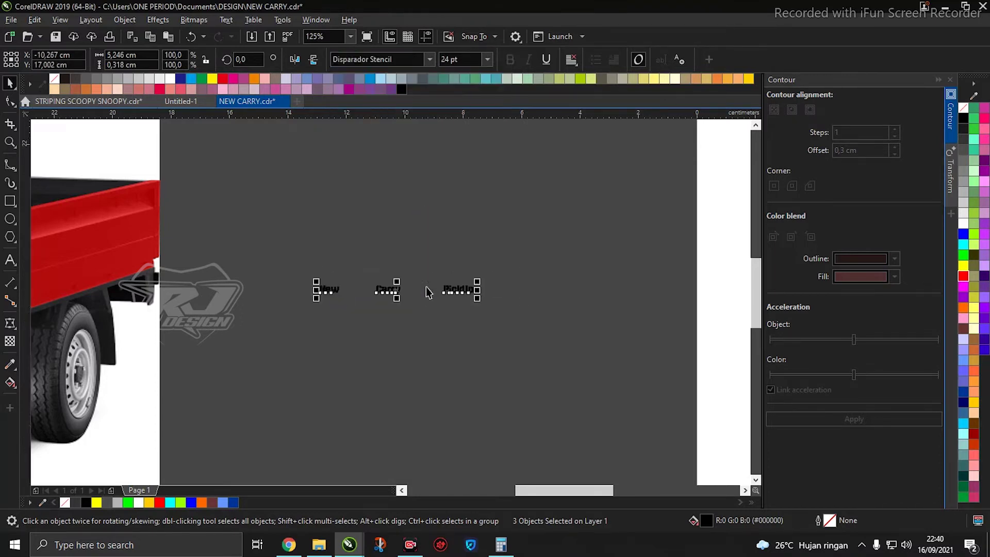
Enlarge the words New, Carry and PickUp one by one and space them out beside the truck
left_click(434, 291)
left_click(336, 288)
left_click_drag(343, 298, 398, 349)
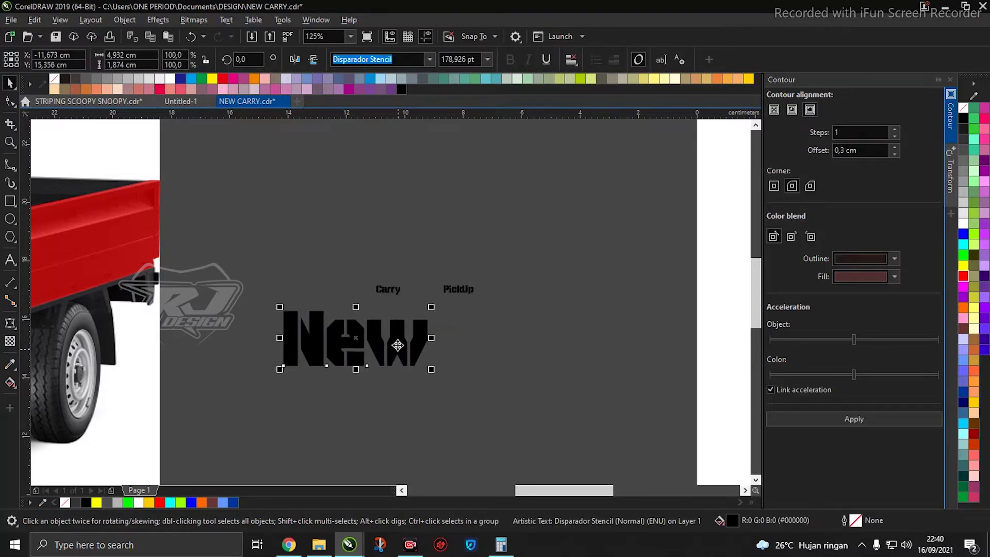
scroll(395, 316, "down", 1)
left_click(387, 260)
left_click_drag(403, 267, 532, 336)
left_click_drag(504, 287, 458, 378)
left_click(469, 262)
left_click_drag(474, 267, 629, 335)
left_click_drag(601, 288, 474, 443)
scroll(475, 443, "down", 3)
Convert the three words to curves and arrange a slanted, flattened New over the upper edge of a slanted Carry
left_click_drag(574, 410, 294, 180)
key("ctrl+q")
left_click(452, 210)
left_click(433, 225)
left_click(441, 270, "shift")
left_click(399, 209)
left_click_drag(399, 186, 410, 219)
left_click(493, 214)
left_click_drag(454, 252, 357, 261)
left_click(426, 287)
left_click_drag(510, 256, 656, 224)
left_click_drag(340, 259, 541, 227)
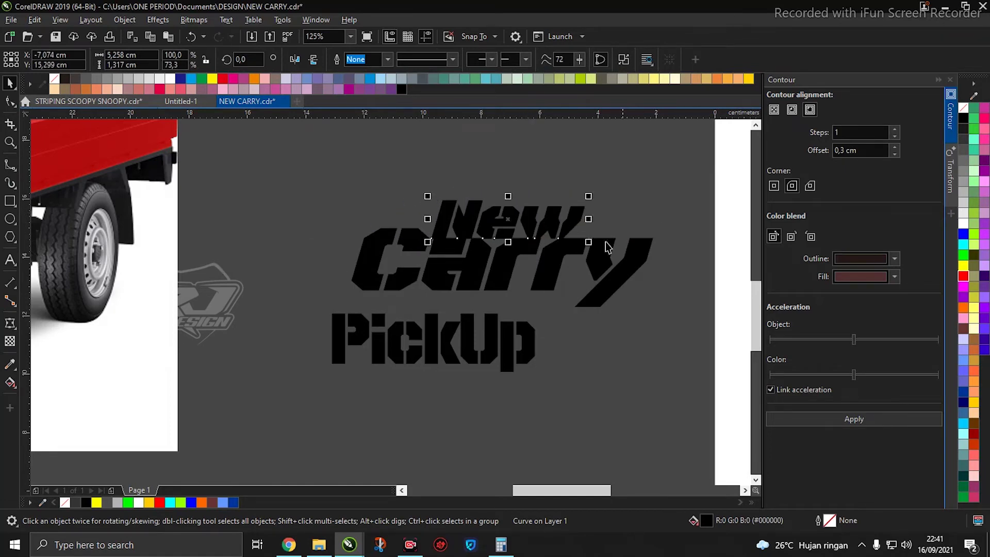
Apply a one-step outside contour with a 0.1 cm offset to New and break the contour apart
left_click(848, 420)
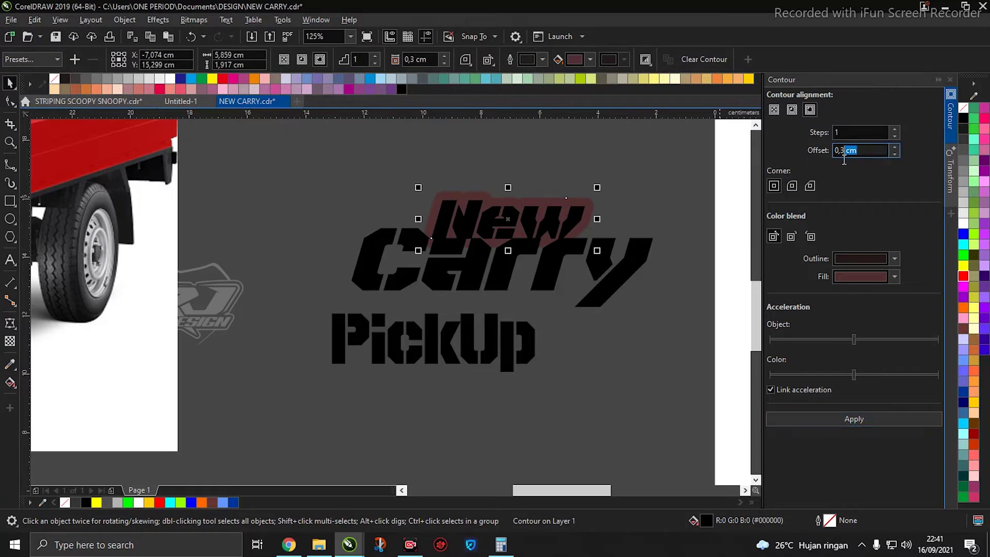
key("Return")
scroll(515, 212, "up", 5)
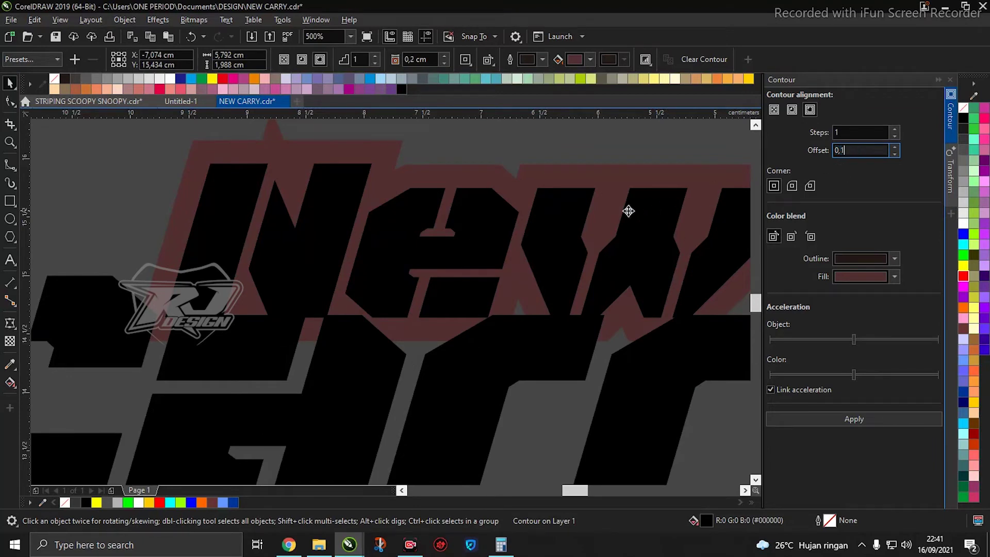
key("Return")
right_click(526, 276)
left_click(541, 285)
Trim Carry with the contour shape around New and delete that contour shape
scroll(439, 191, "down", 1)
left_click_drag(272, 139, 567, 237)
scroll(627, 226, "up", 3)
left_click(611, 194)
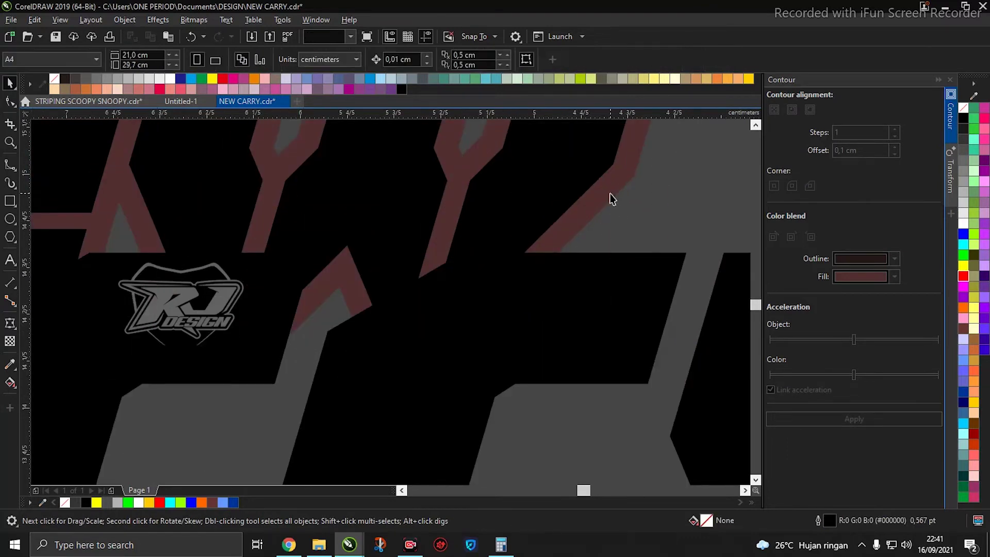
left_click(632, 276, "shift")
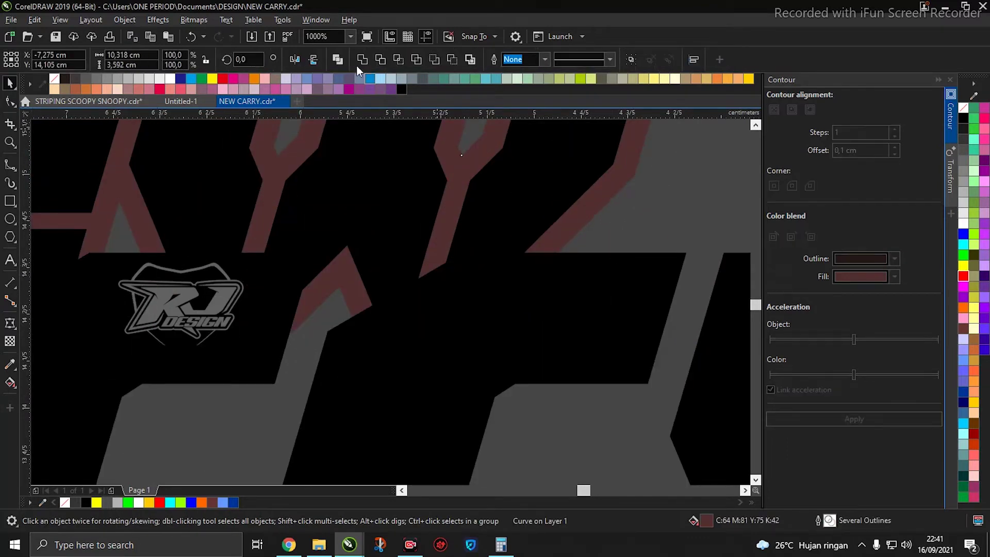
left_click(380, 58)
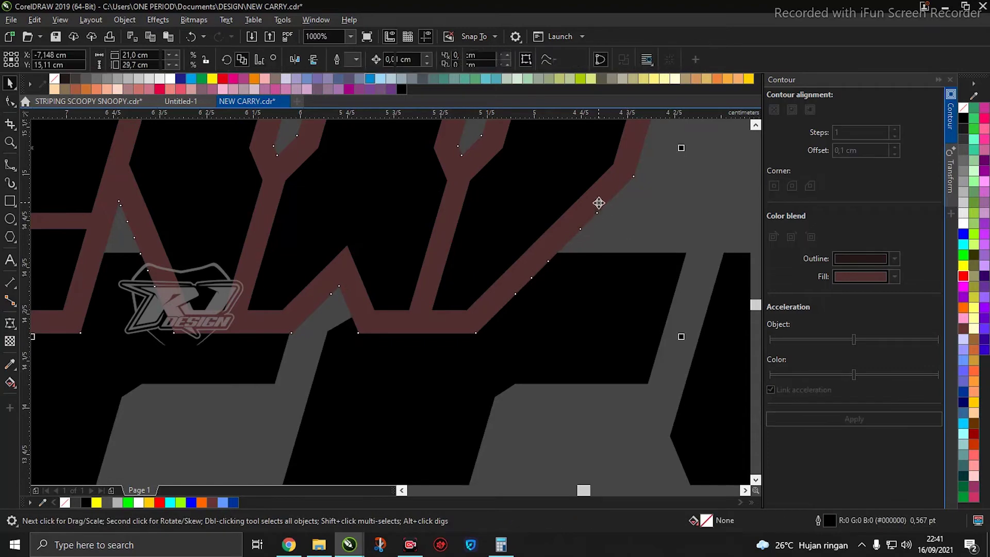
key("Delete")
scroll(568, 204, "down", 4)
scroll(536, 247, "down", 1)
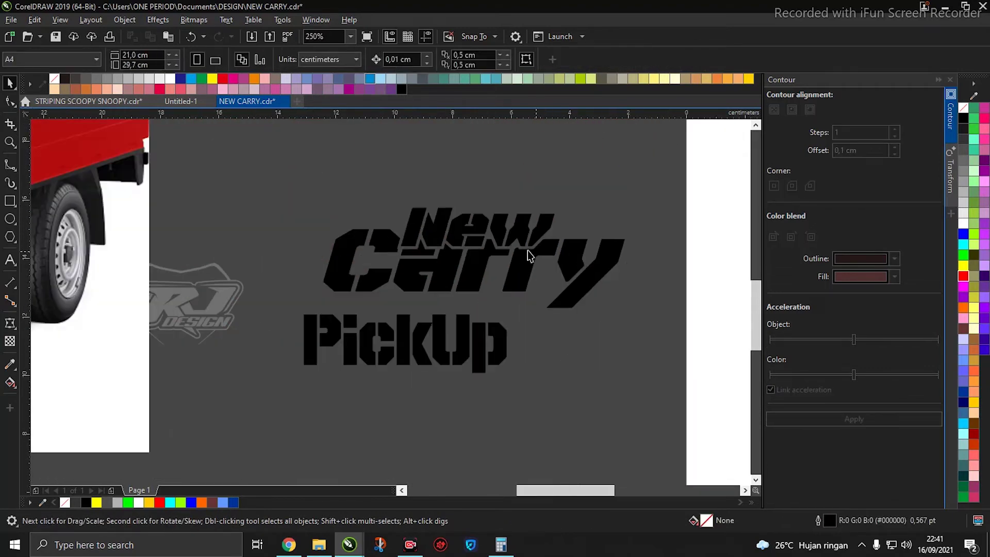
Fill the word New with white and the word Carry with yellow
scroll(541, 244, "up", 1)
left_click(545, 242)
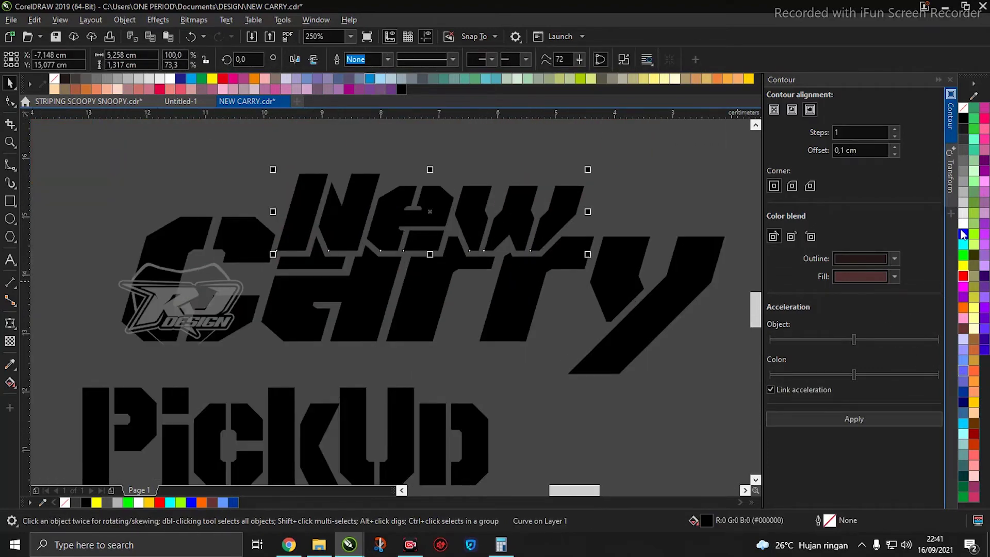
left_click(962, 225)
left_click(622, 273)
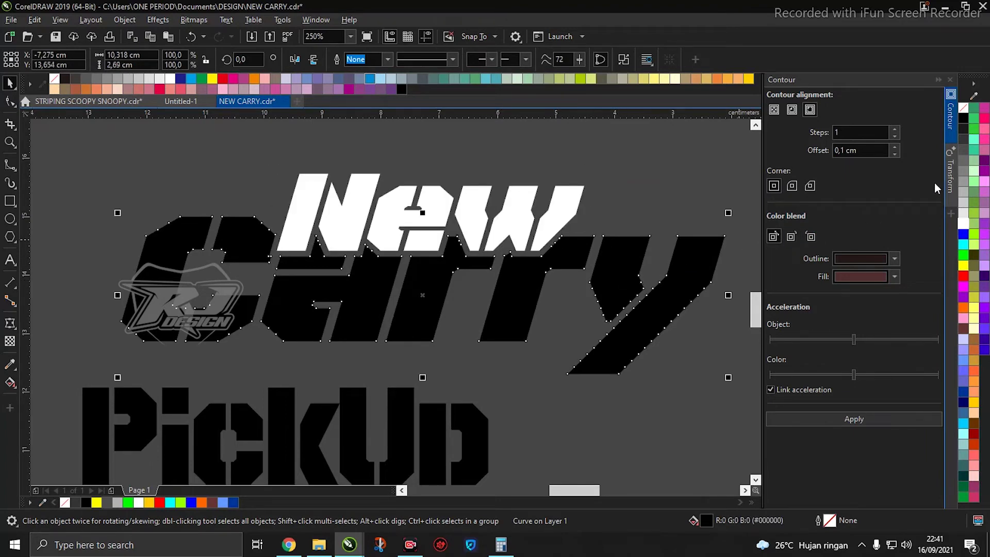
left_click(963, 266)
Delete the PickUp word and group New and Carry into one logo
scroll(485, 281, "down", 3)
left_click_drag(538, 382, 529, 376)
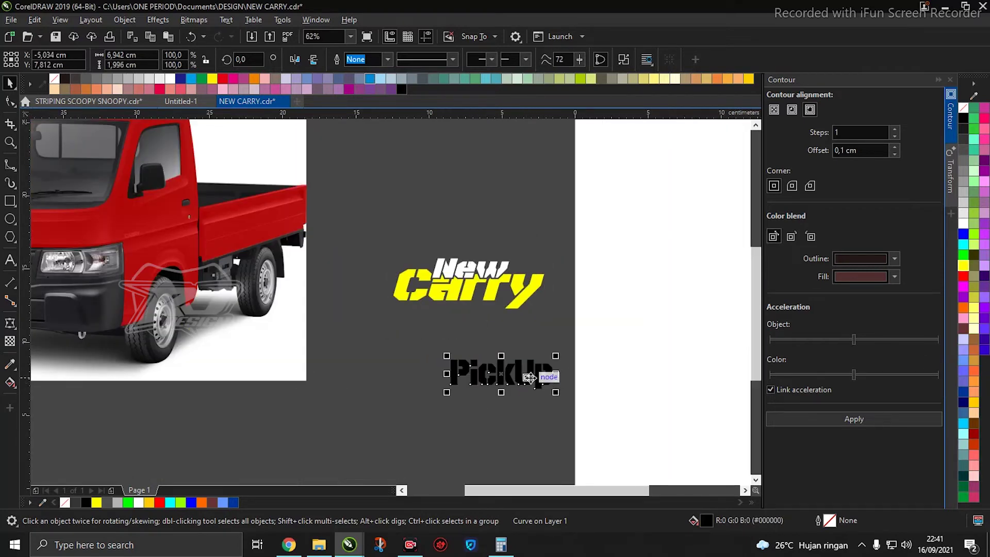
key("Delete")
left_click_drag(569, 236, 312, 338)
key("ctrl+g")
left_click_drag(439, 272, 329, 260)
left_click_drag(421, 257, 556, 252)
Apply a one-step outside contour with a 0.2 cm offset to the New Carry logo and break it apart
scroll(556, 252, "up", 1)
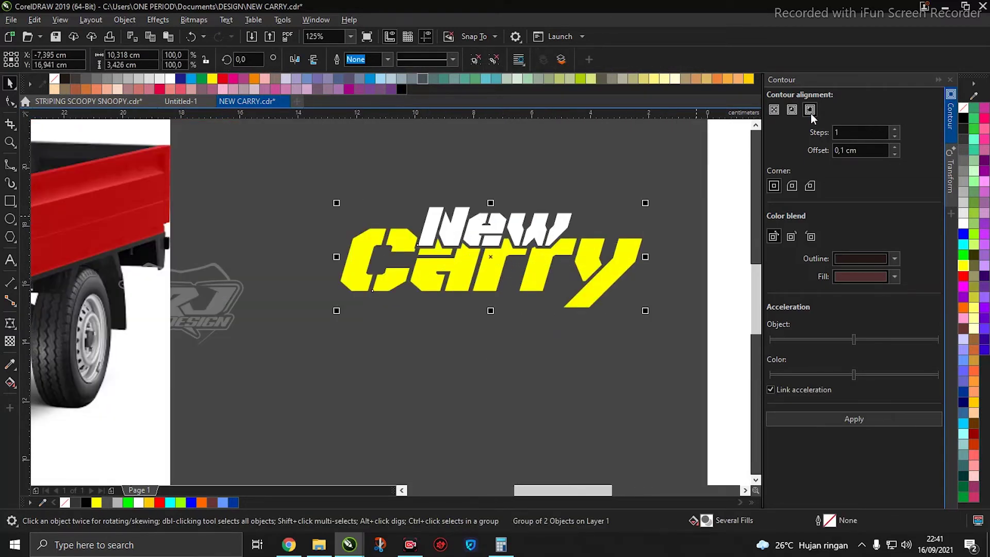
left_click(849, 420)
scroll(603, 242, "up", 4)
double_click(849, 155)
type("2")
key("Return")
right_click(629, 209)
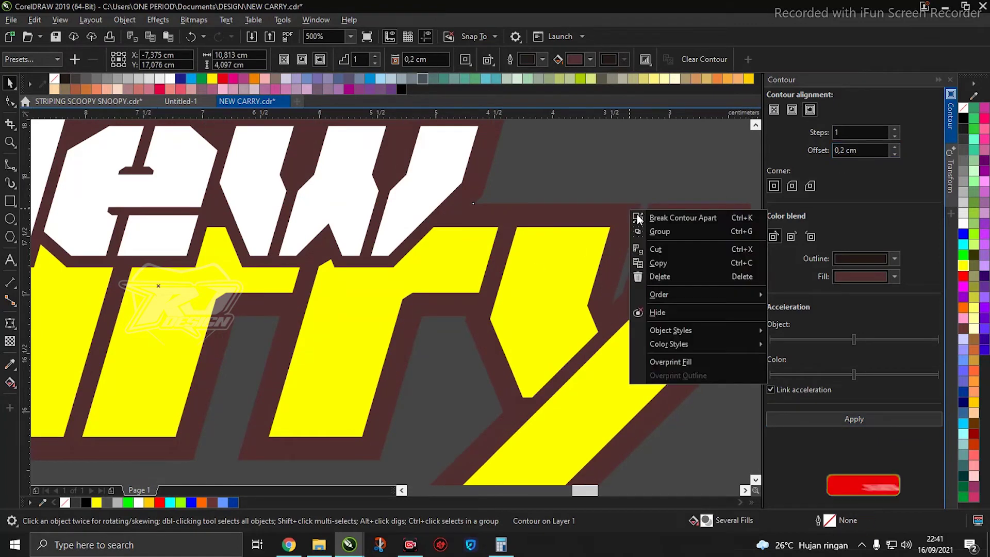
key("Escape")
key("ctrl+k")
Weld the separated contour pieces behind the New Carry logo into one shape and fill it with black
scroll(633, 209, "up", 1)
left_click_drag(633, 208, 657, 246)
right_click(658, 246)
key("ctrl+a")
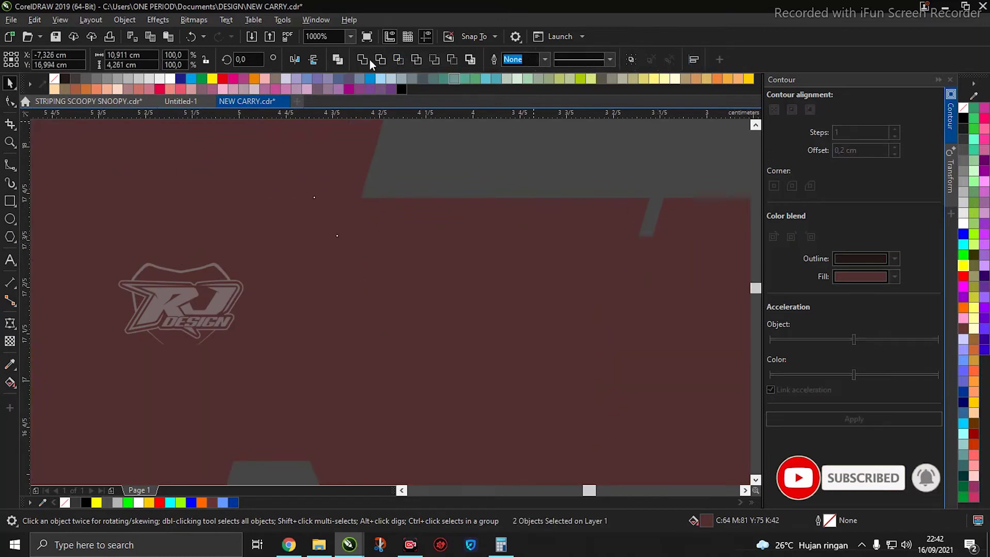
left_click(605, 237)
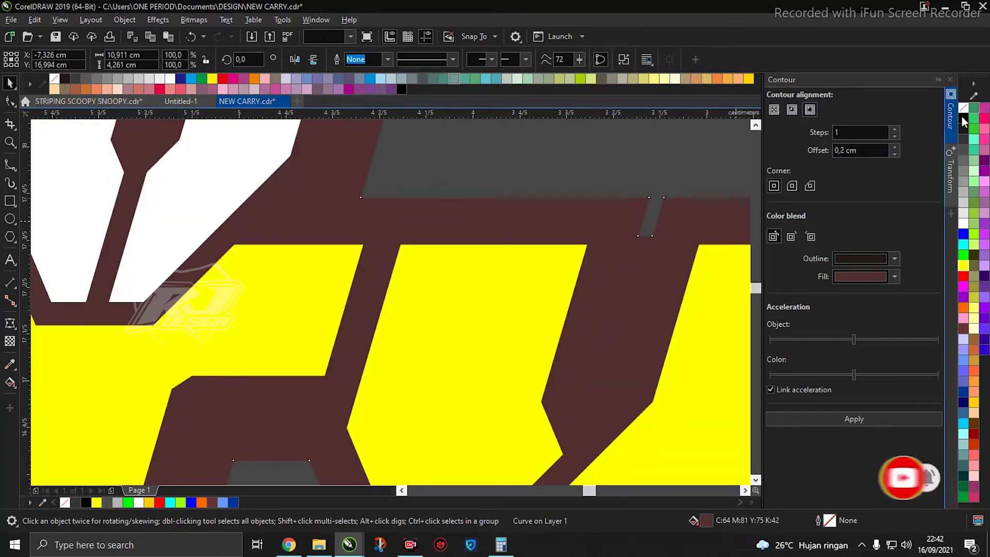
scroll(456, 307, "down", 6)
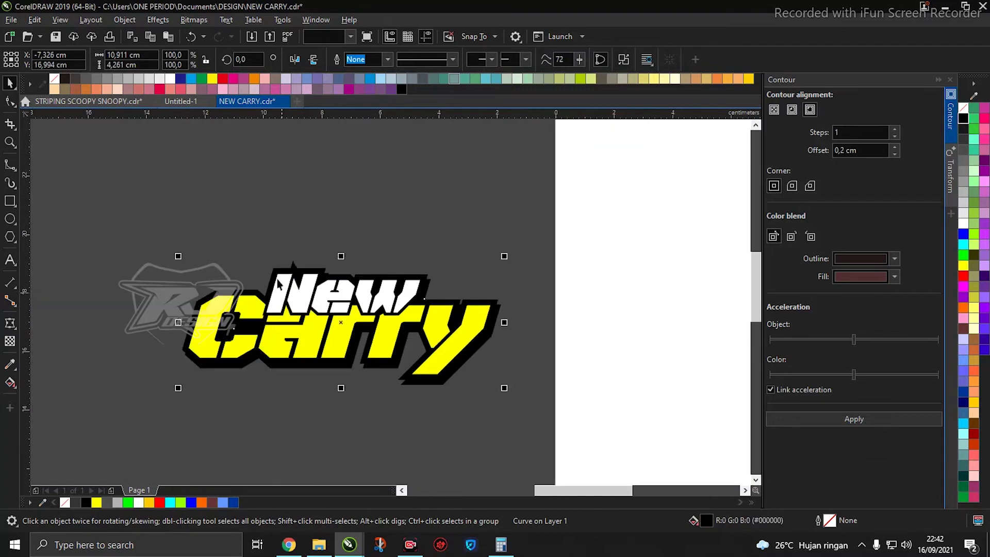
Remove the stray spike nodes and the small hole inside the C from the logo's black outline shape
scroll(346, 253, "up", 2)
key("F10")
scroll(344, 289, "down", 2)
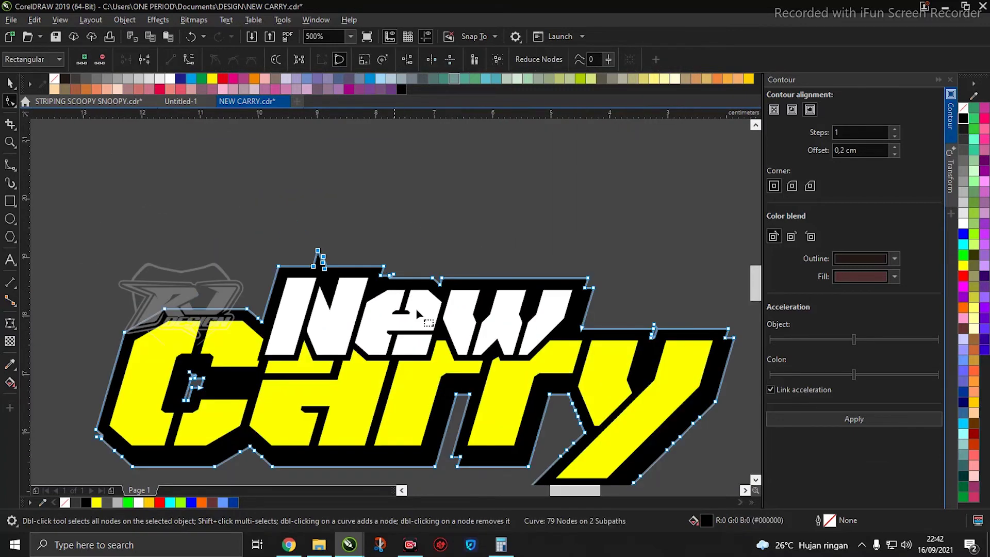
left_click_drag(483, 344, 482, 255)
key("space")
left_click(479, 386)
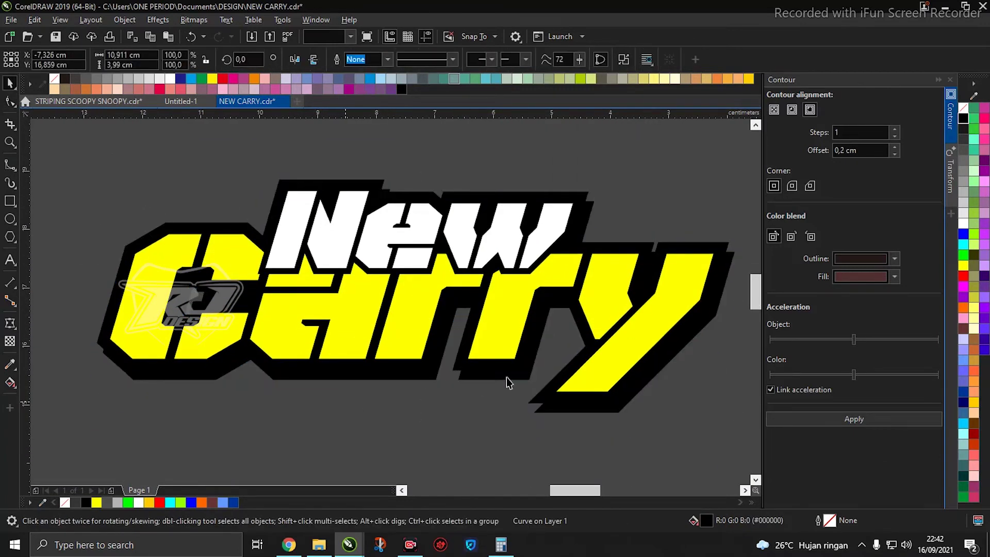
Add the text "Pick Up Cakep" below the New Carry logo and set its font to Asem Kandis
scroll(608, 388, "down", 1)
scroll(609, 392, "down", 3)
left_click_drag(685, 427, 433, 285)
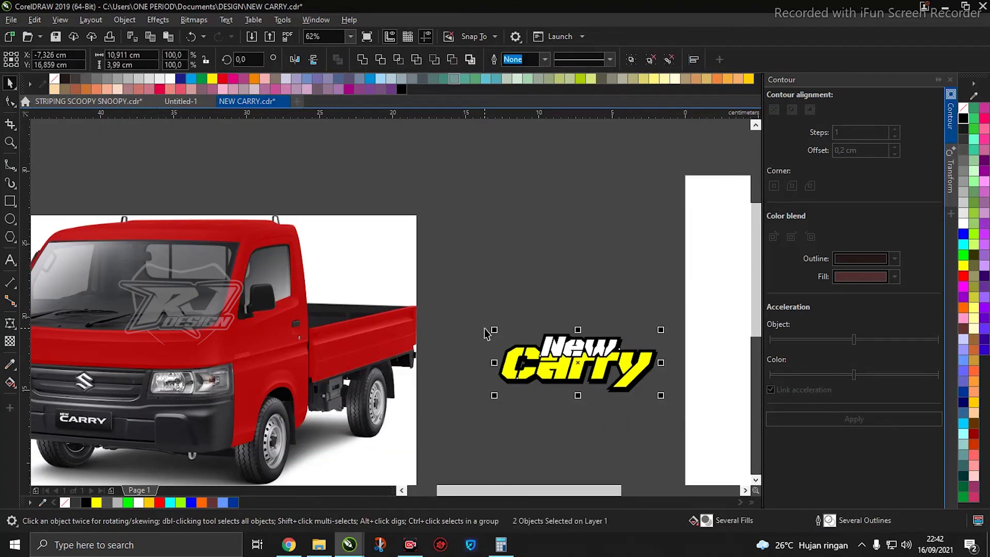
scroll(627, 448, "up", 2)
left_click(567, 422)
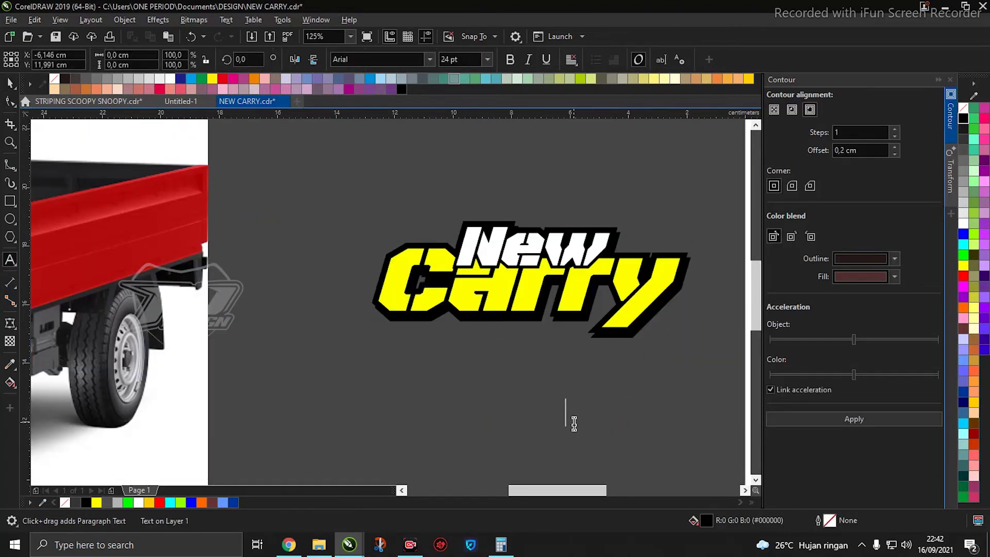
type("Pick Up Cakep")
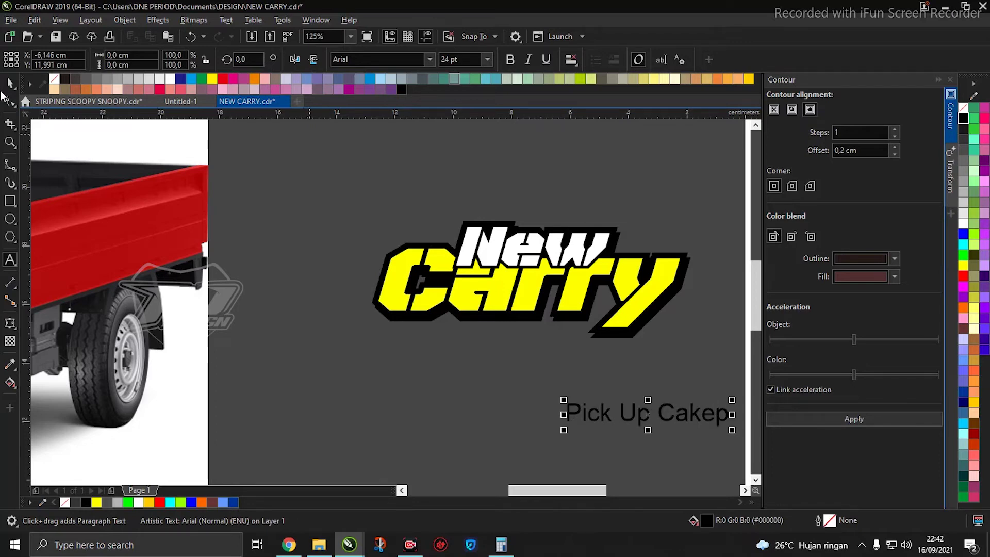
left_click(432, 61)
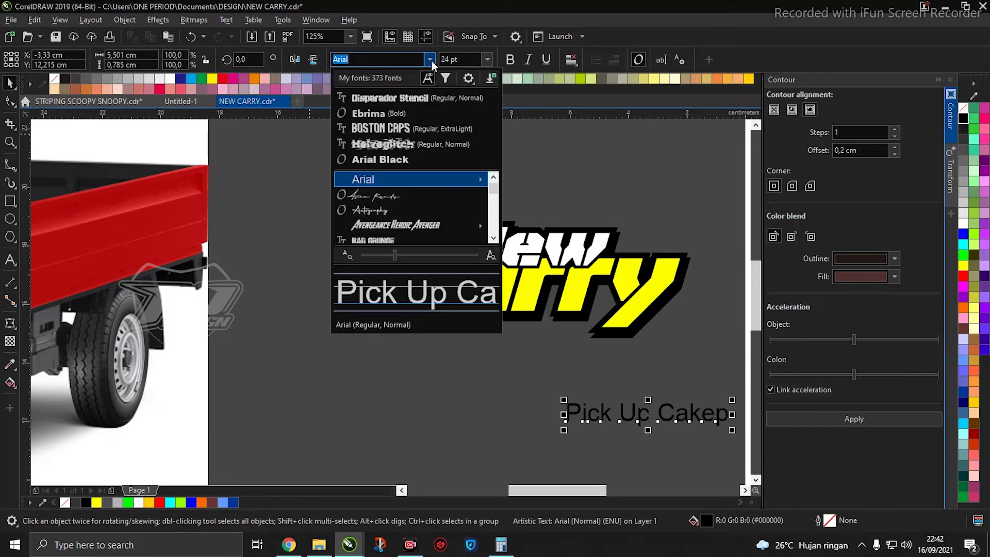
left_click(409, 194)
left_click_drag(665, 413, 372, 265)
scroll(345, 281, "up", 2)
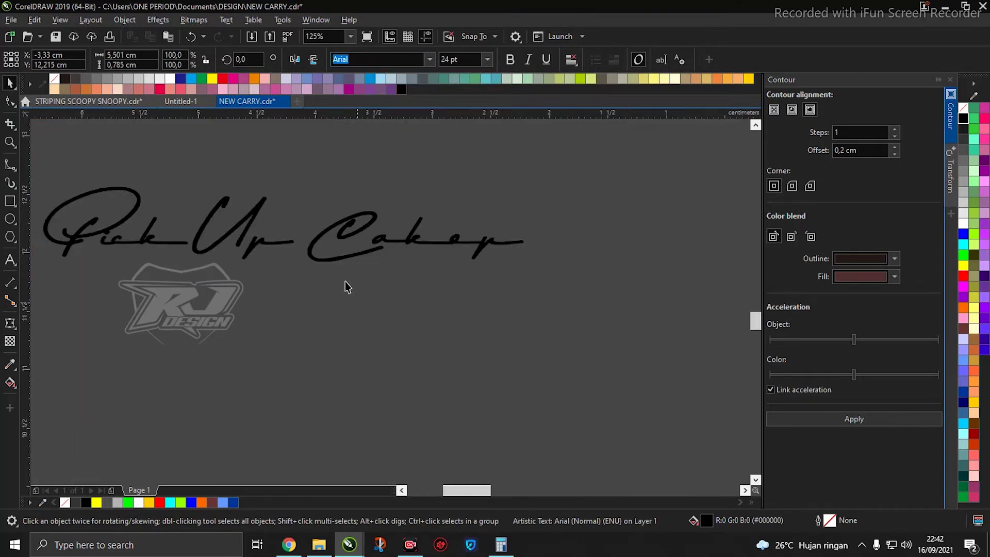
scroll(345, 280, "down", 2)
Break Pick Up Cakep into words, combine them into one curve, and enlarge it with a white fill
key("ctrl+k")
left_click(304, 272)
left_click(322, 271)
left_click(360, 271)
left_click_drag(429, 317, 221, 232)
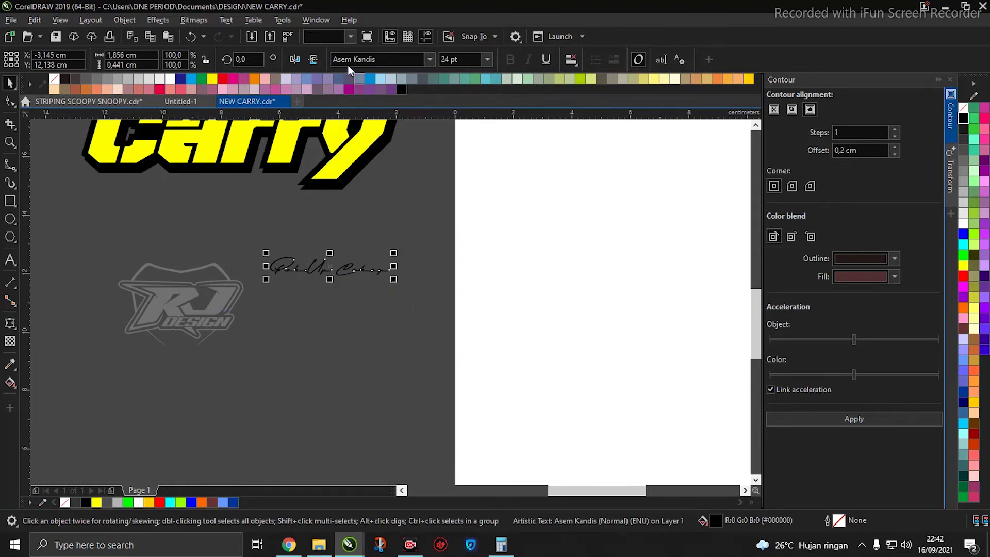
key("ctrl+k")
key("ctrl+l")
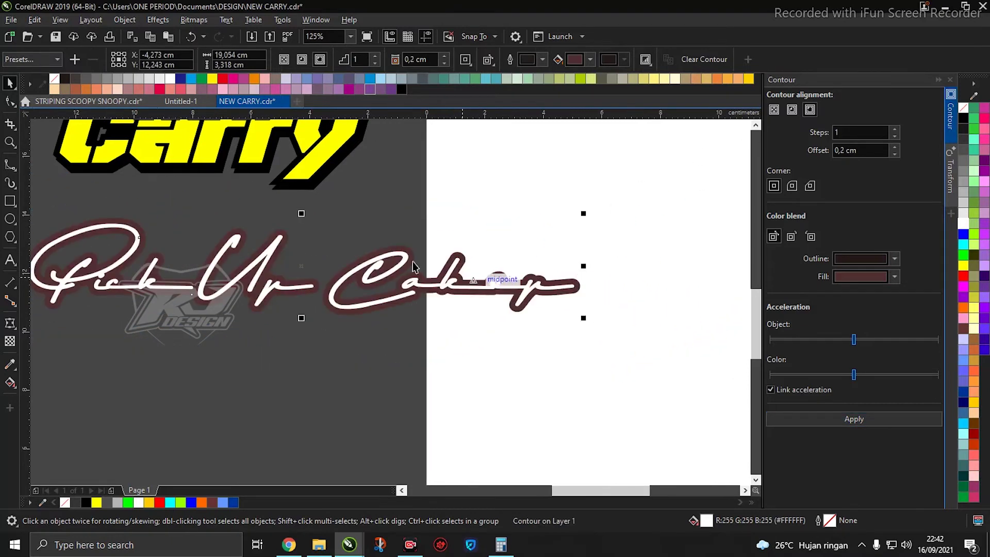
Give the white Pick Up Cakep lettering a 0.2 cm outside contour and break the contour apart
scroll(376, 252, "up", 3)
right_click(376, 252)
left_click(406, 260)
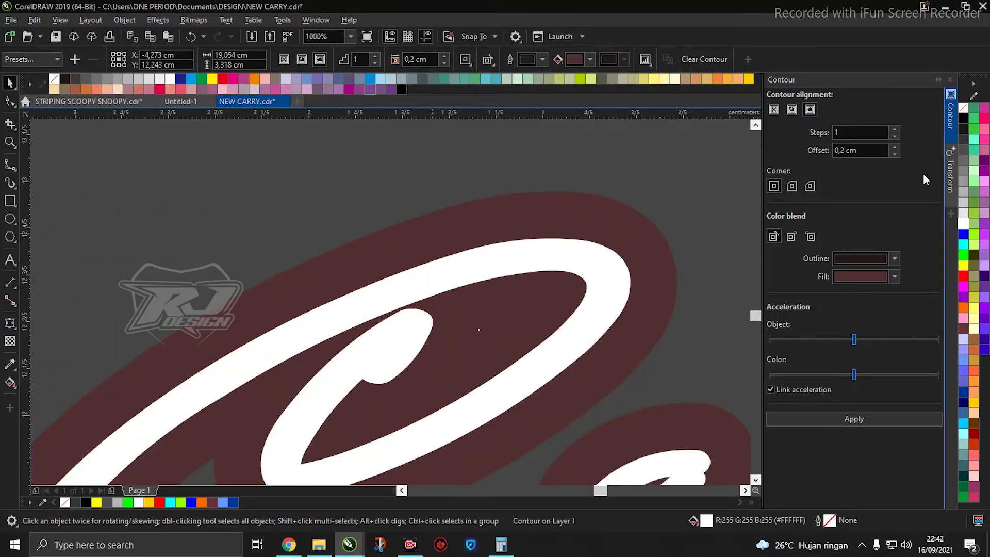
Fill the Pick Up Cakep contour black and weld it with a slightly offset duplicate to form a shadowed outline
left_click(962, 118)
left_click_drag(596, 240, 620, 266)
key("ctrl+a")
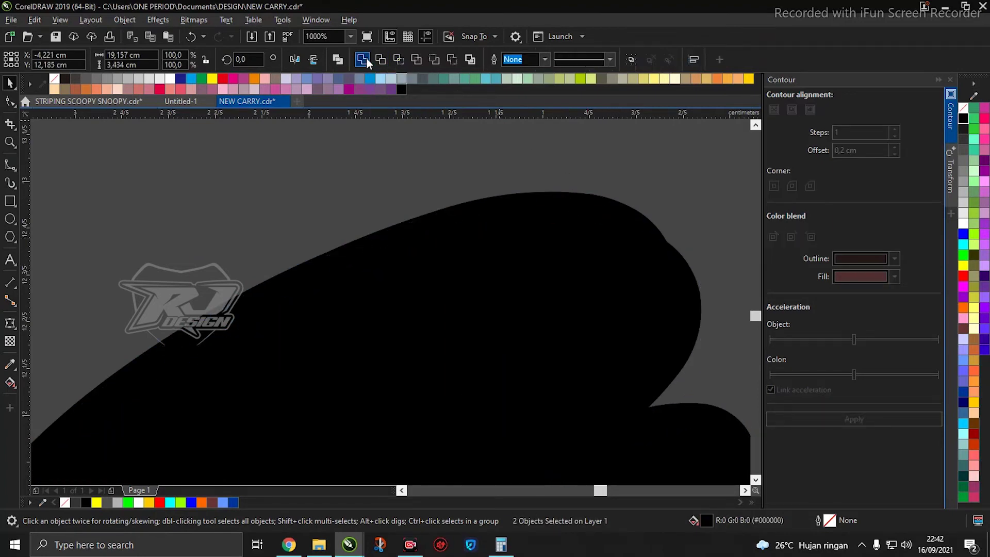
left_click(466, 152)
Group the white Pick Up Cakep lettering with its black outline
left_click(519, 273)
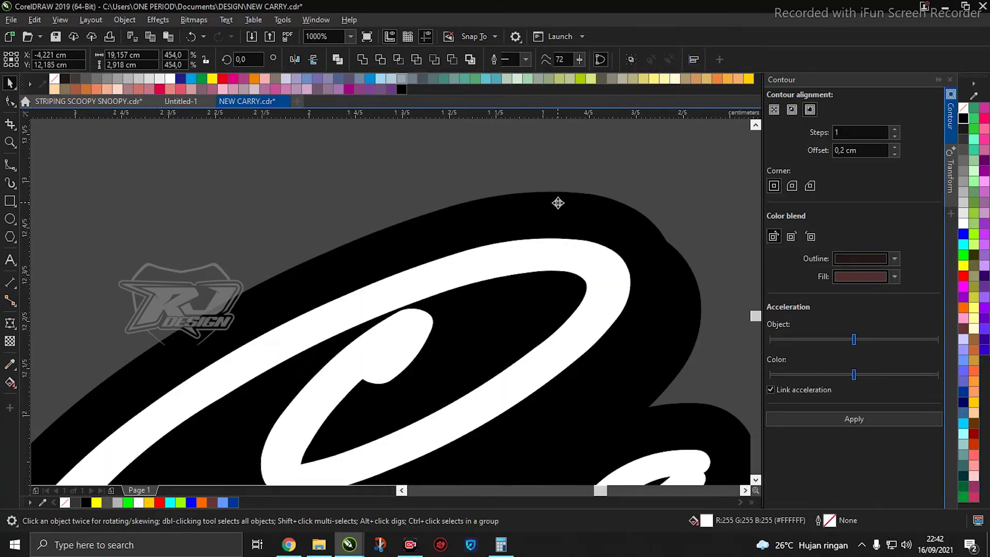
left_click(557, 206, "shift")
scroll(568, 237, "down", 4)
key("ctrl+g")
Recolour the white word New in the logo to light blue
left_click_drag(650, 216, 543, 223)
left_click_drag(468, 268, 497, 249)
scroll(490, 171, "up", 2)
left_click(503, 156)
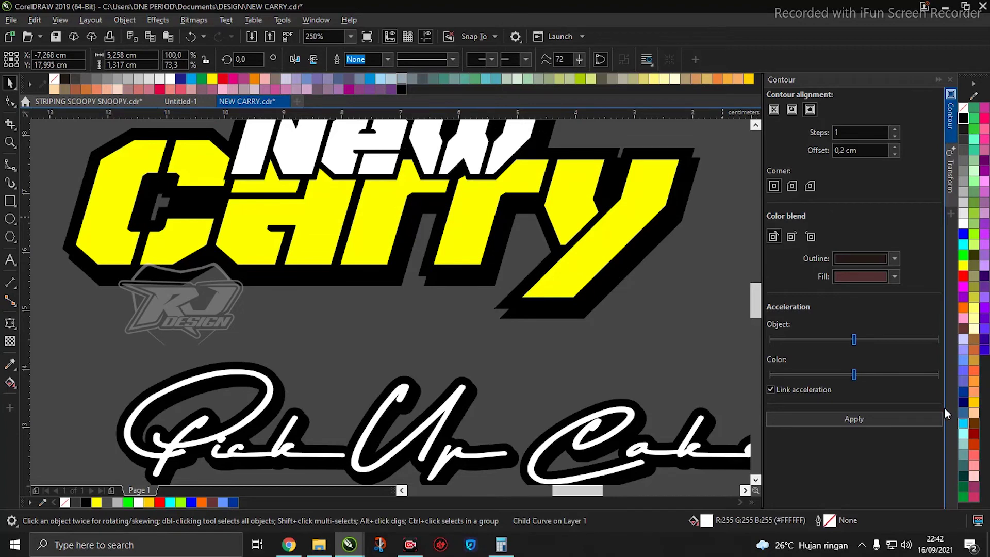
left_click(961, 426)
Shrink Pick Up Cakep, overlap it on the lower edge of the Carry lettering, and group the whole logo
scroll(577, 280, "down", 1)
left_click(577, 280)
left_click_drag(592, 357, 555, 277)
left_click_drag(440, 316, 365, 329)
scroll(521, 312, "down", 2)
key("ctrl+g")
Place a copy of the grouped logo on the truck's side and scale it to about 10.1 cm wide
left_click_drag(506, 280, 266, 272)
scroll(266, 271, "up", 4)
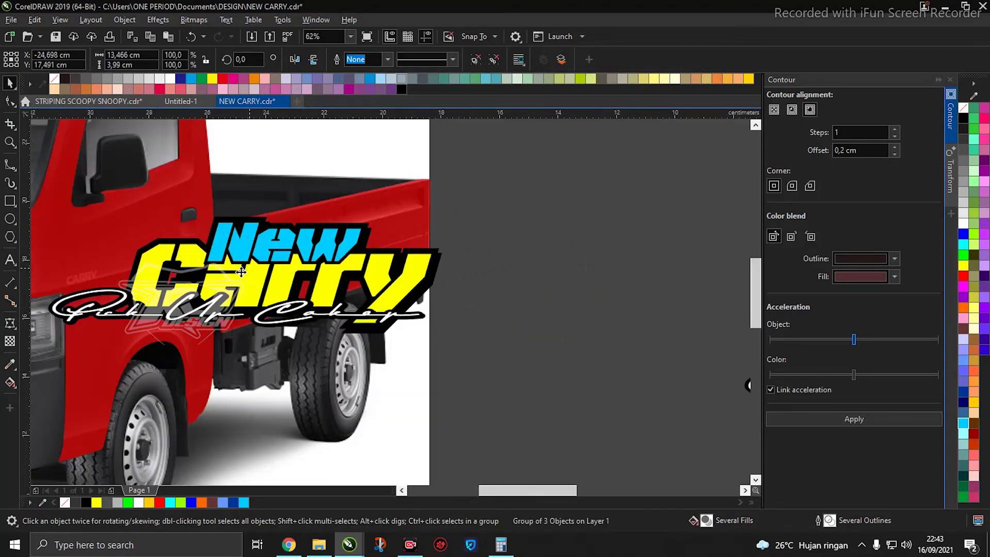
left_click_drag(553, 235, 452, 265)
left_click_drag(367, 308, 390, 308)
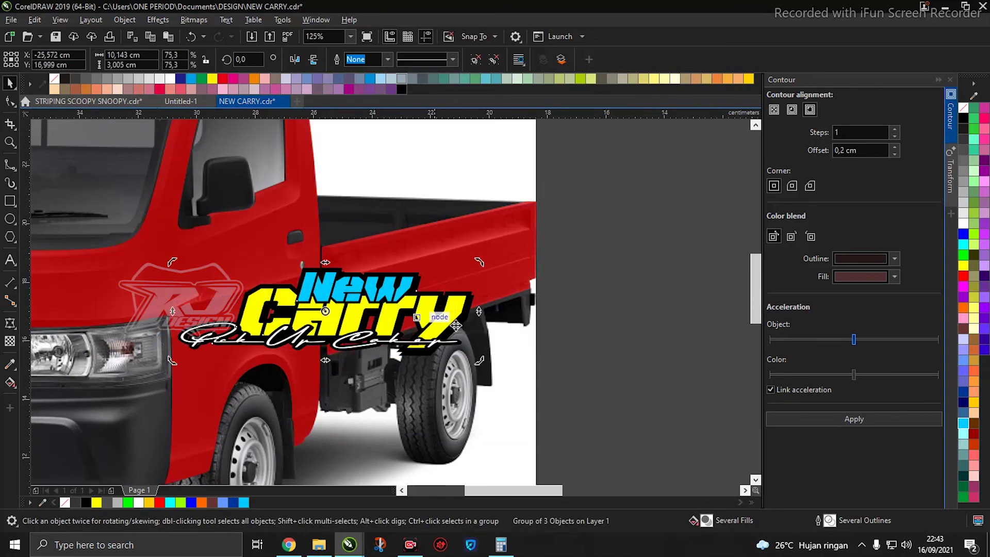
left_click(477, 314)
left_click_drag(477, 314, 478, 268)
key("ctrl+z")
scroll(423, 313, "up", 1)
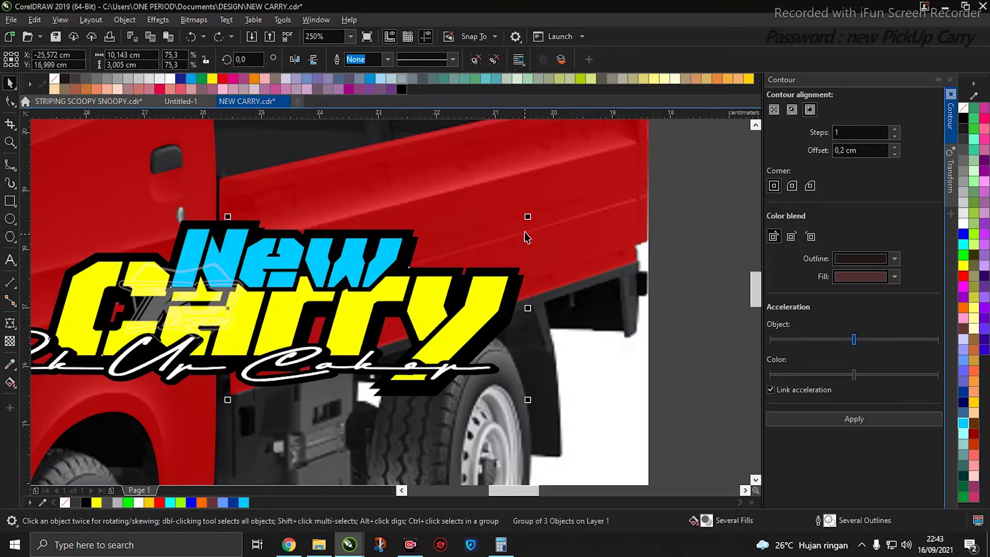
Skew the logo copy vertically from both ends to about 15.4° to follow the slope of the truck's side
left_click_drag(467, 299, 511, 286)
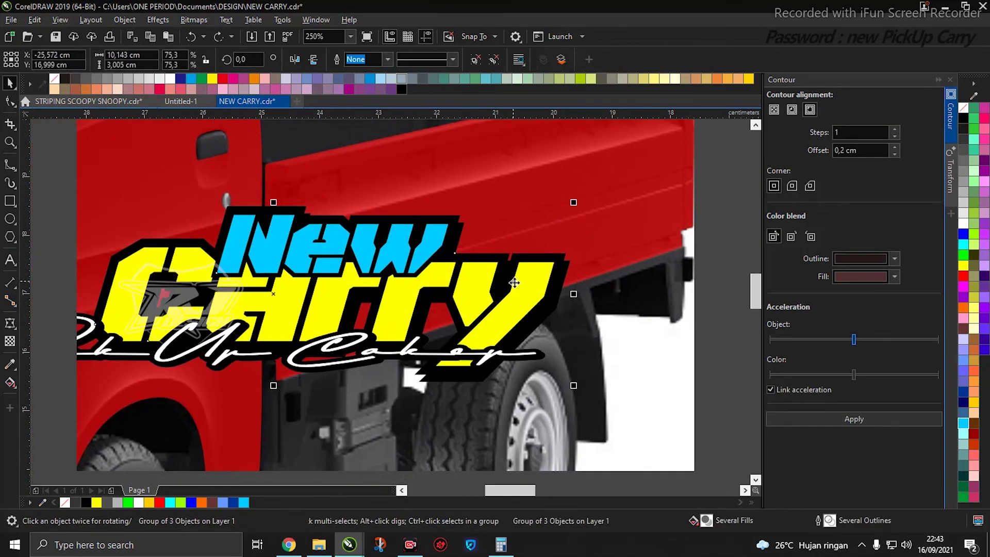
left_click(512, 286)
left_click_drag(334, 248, 499, 270)
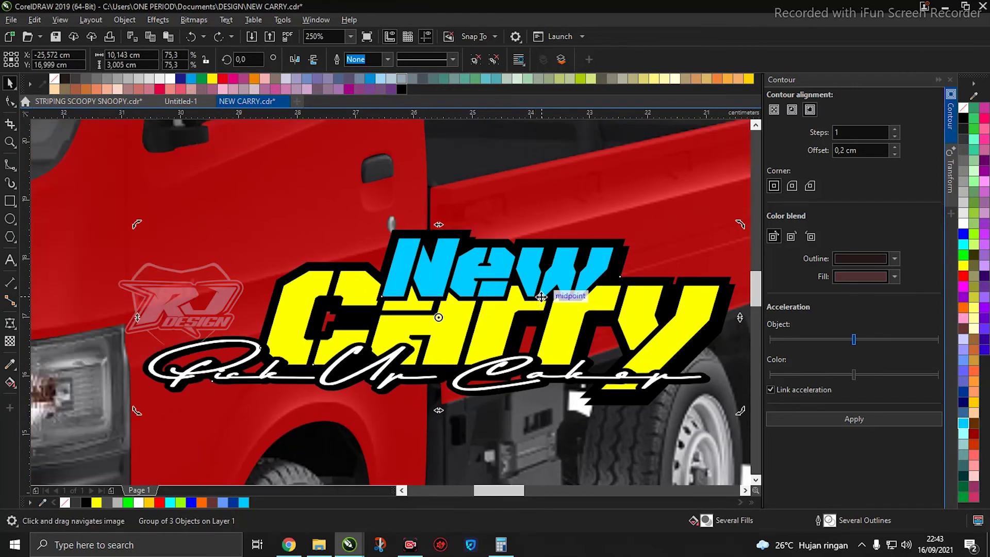
left_click_drag(539, 298, 248, 288)
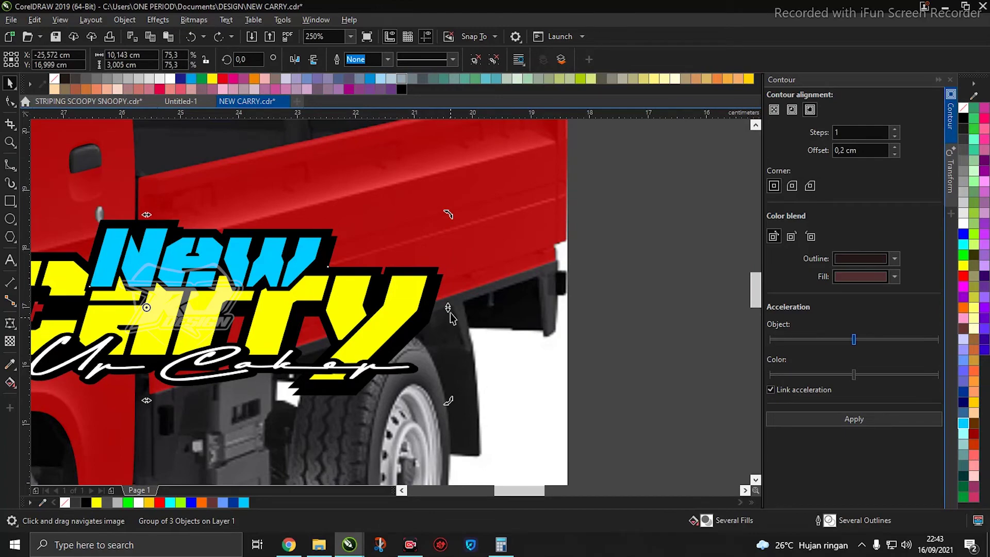
left_click_drag(450, 308, 428, 204)
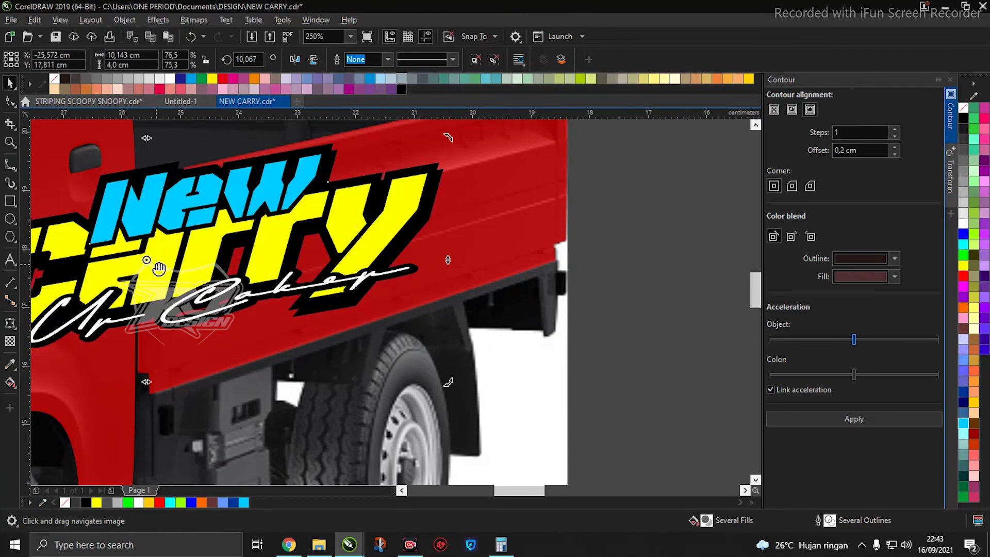
left_click_drag(158, 269, 357, 236)
left_click_drag(180, 250, 341, 246)
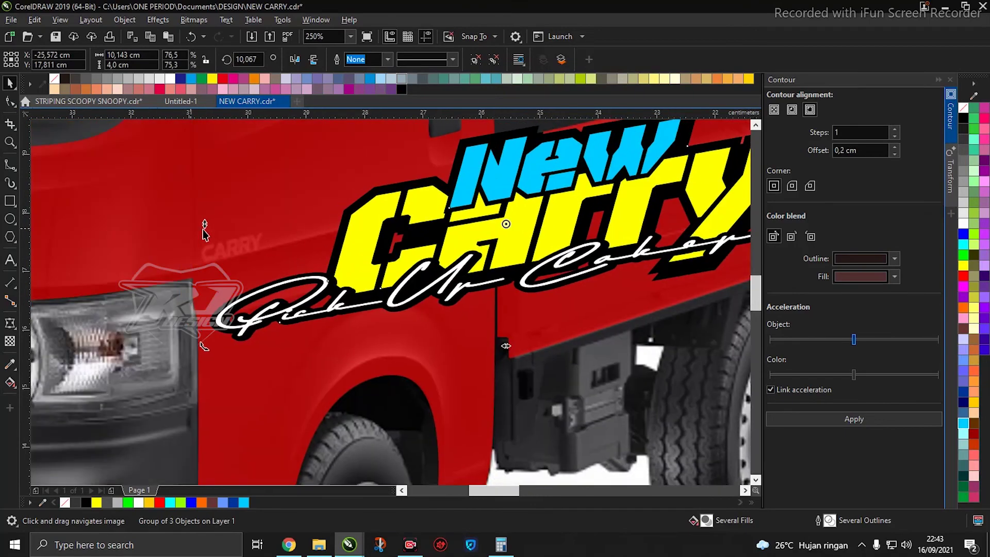
left_click_drag(205, 235, 205, 290)
left_click_drag(466, 262, 254, 346)
left_click_drag(594, 338, 598, 333)
scroll(515, 289, "down", 1)
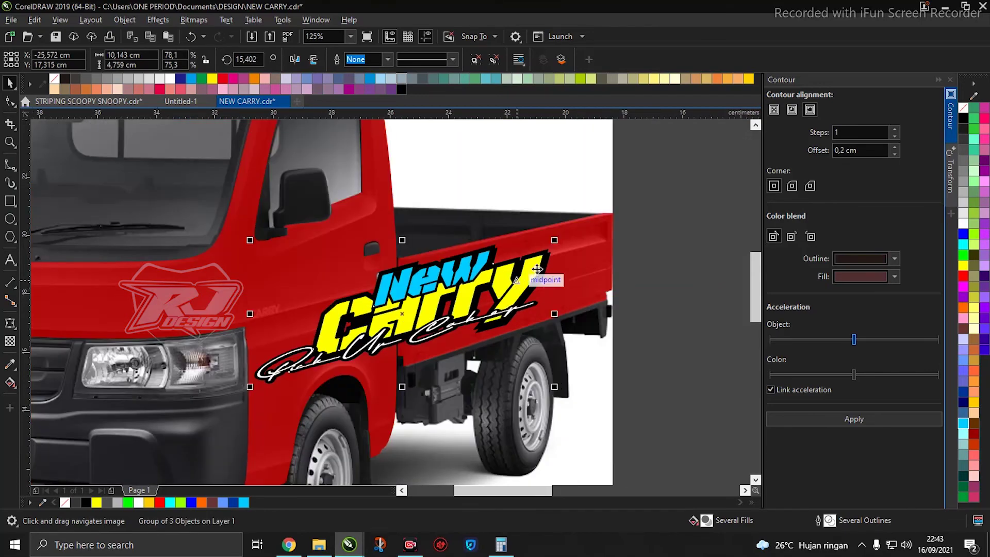
Shrink the logo, move it onto the cargo bed's side, and stretch it towards the cab to about 10.3 cm wide
left_click_drag(554, 240, 466, 304)
left_click_drag(387, 339, 496, 311)
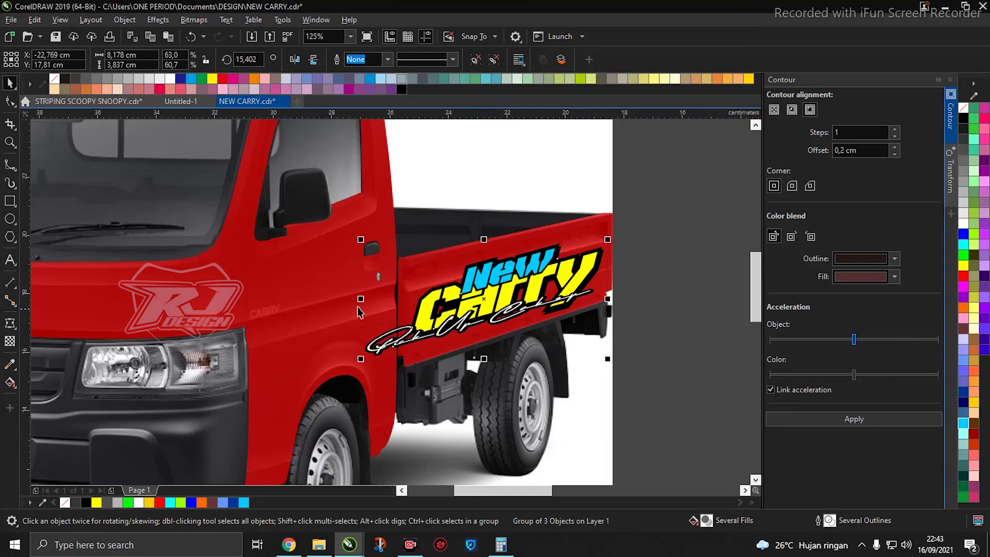
left_click_drag(338, 305, 416, 311)
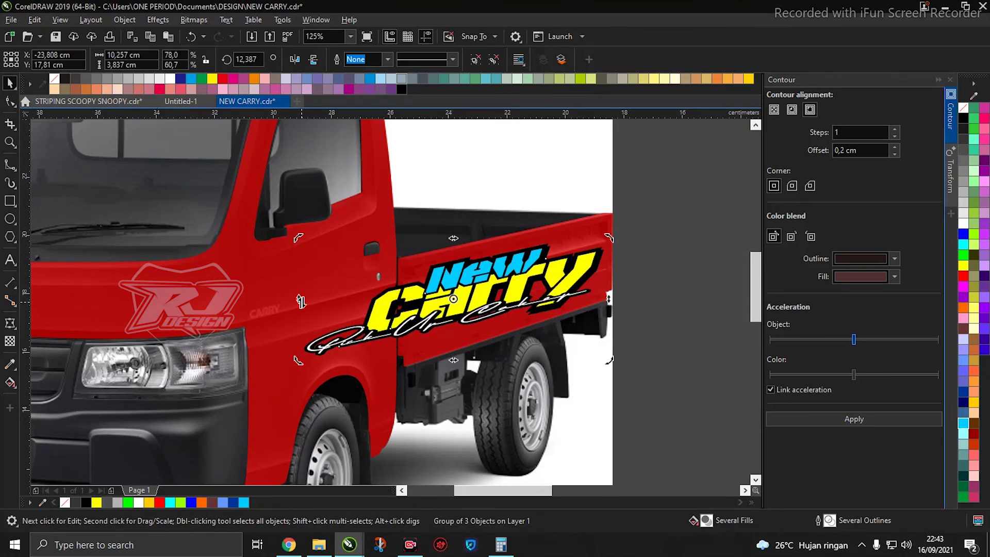
Skew the logo's cab-side end downward to about 16.3° and raise the logo slightly on the bed panel
left_click_drag(298, 299, 299, 323)
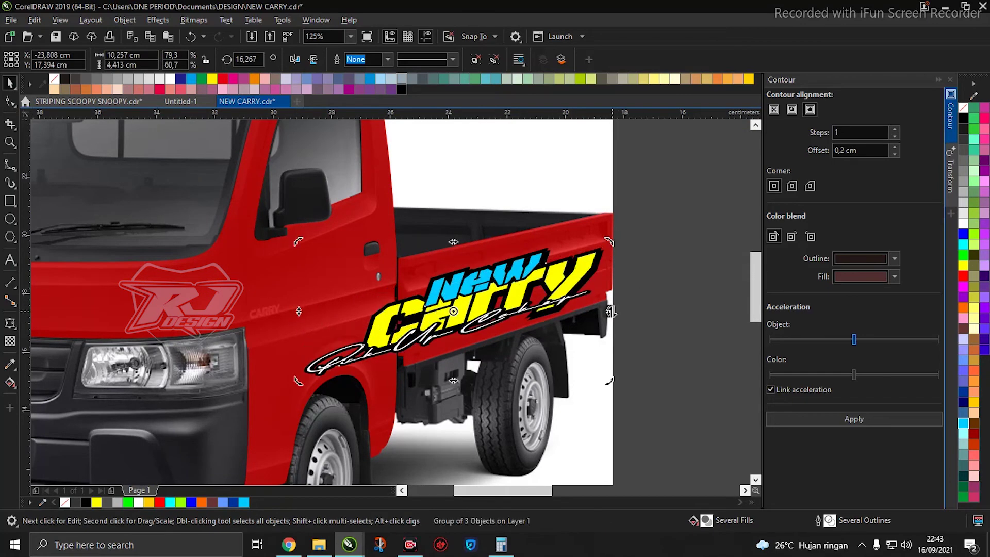
scroll(612, 314, "up", 2)
left_click_drag(612, 313, 613, 312)
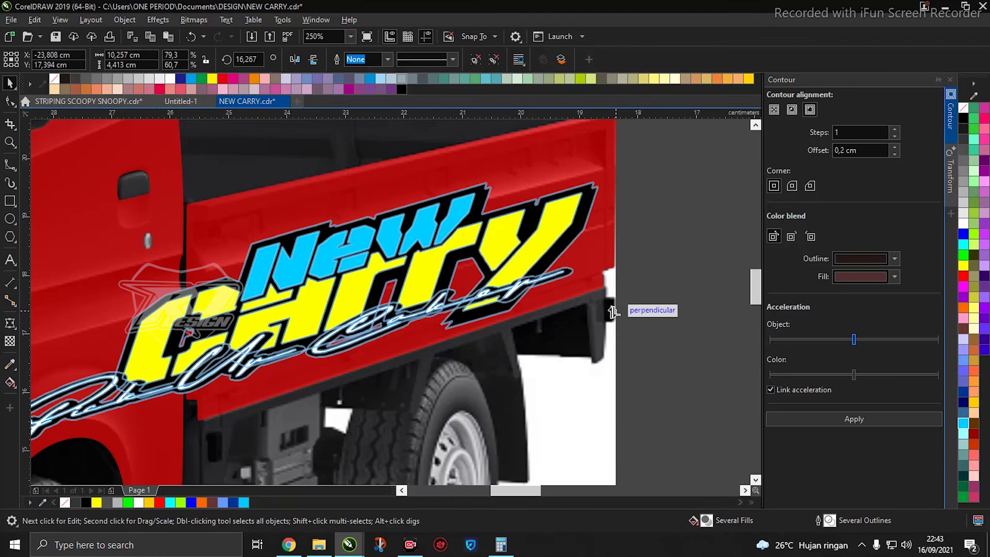
left_click(407, 274)
left_click_drag(408, 275, 404, 260)
scroll(392, 265, "down", 2)
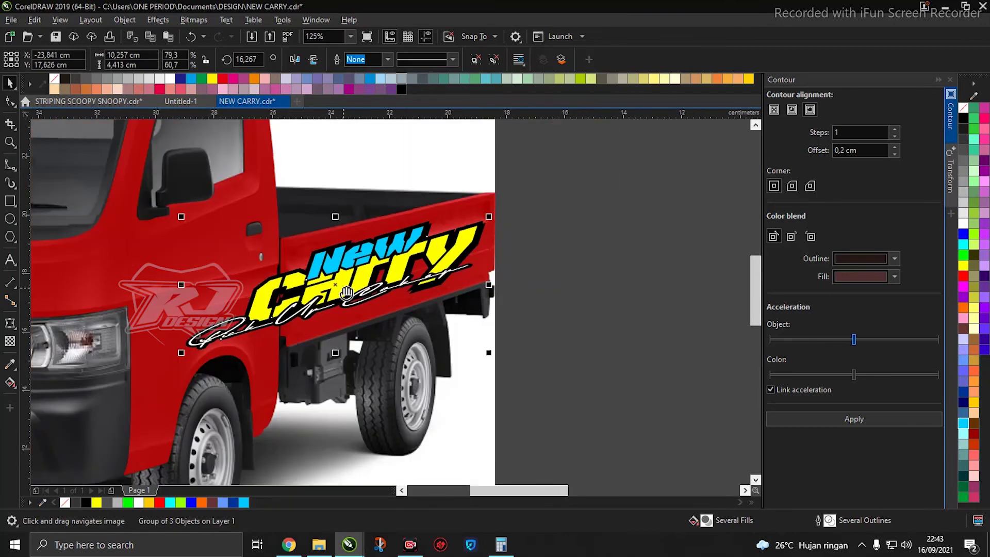
Examine the logo's fit on the cargo bed, both close up and against the whole truck
left_click_drag(591, 309, 631, 309)
left_click(632, 309)
scroll(431, 281, "down", 2)
left_click_drag(395, 292, 464, 288)
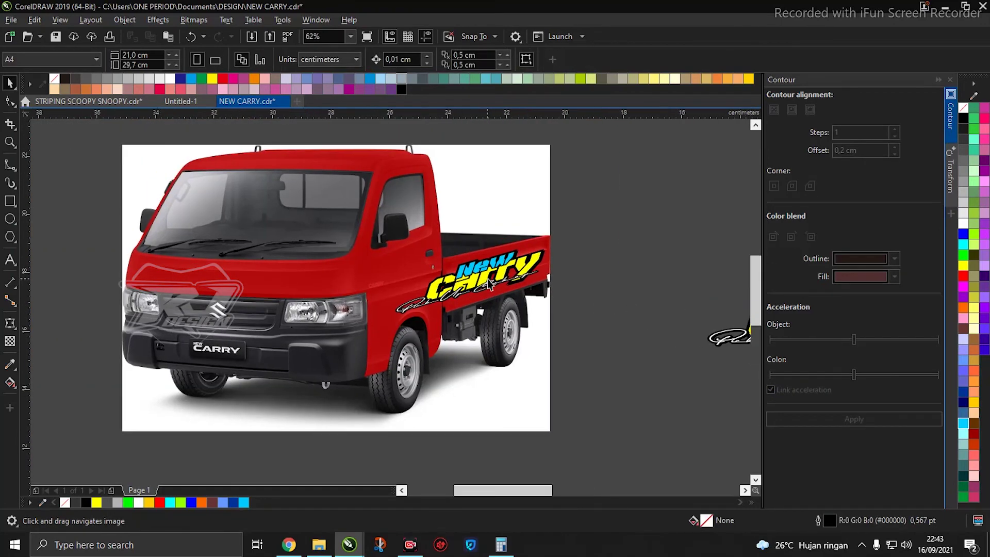
scroll(479, 287, "up", 2)
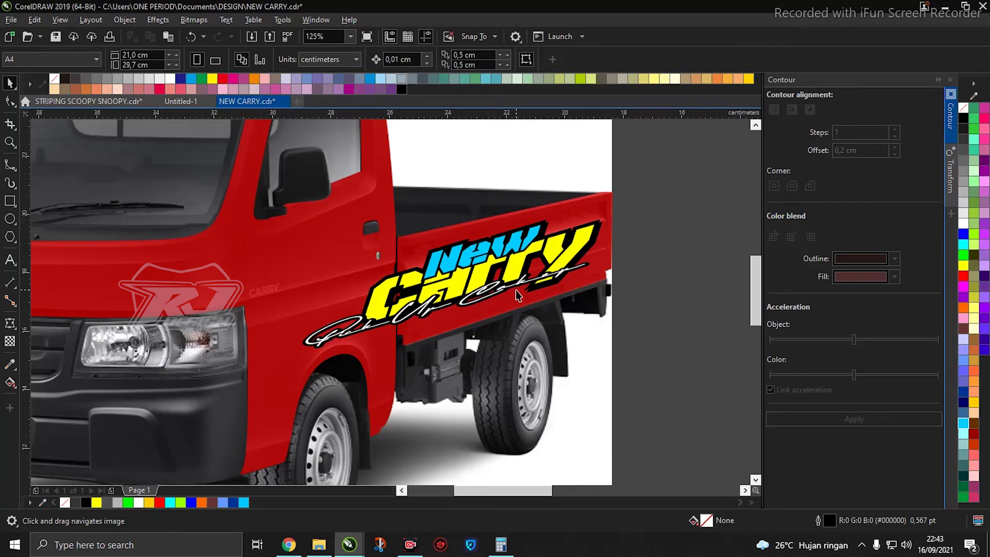
scroll(515, 294, "down", 3)
scroll(525, 299, "up", 2)
scroll(541, 309, "down", 1)
left_click_drag(540, 304, 415, 305)
Move the original title logo beside the truck upward
left_click_drag(532, 261, 740, 387)
left_click_drag(644, 338, 644, 228)
left_click_drag(235, 317, 322, 324)
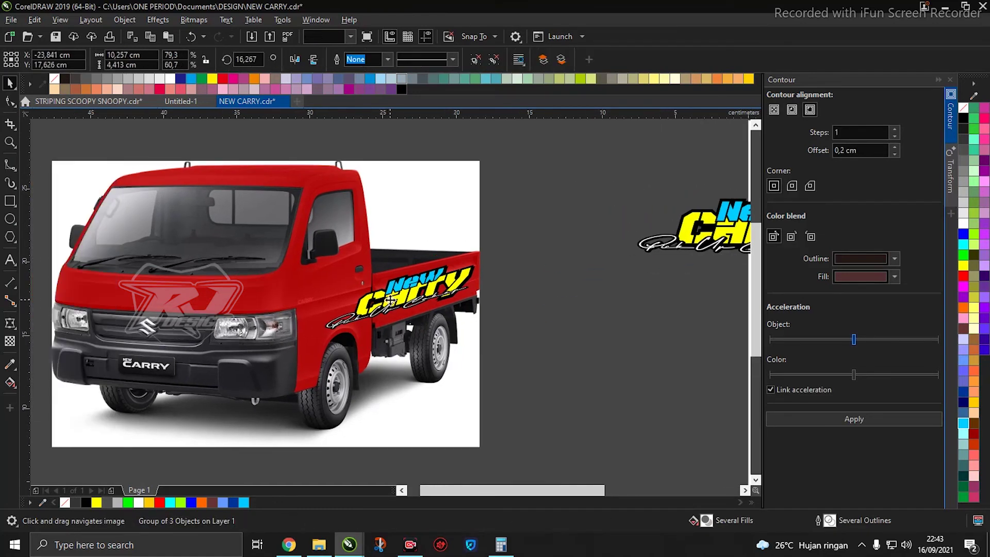
Enlarge the truck's logo to about 11.3 cm wide and shift it slightly down towards the cab
scroll(369, 304, "up", 2)
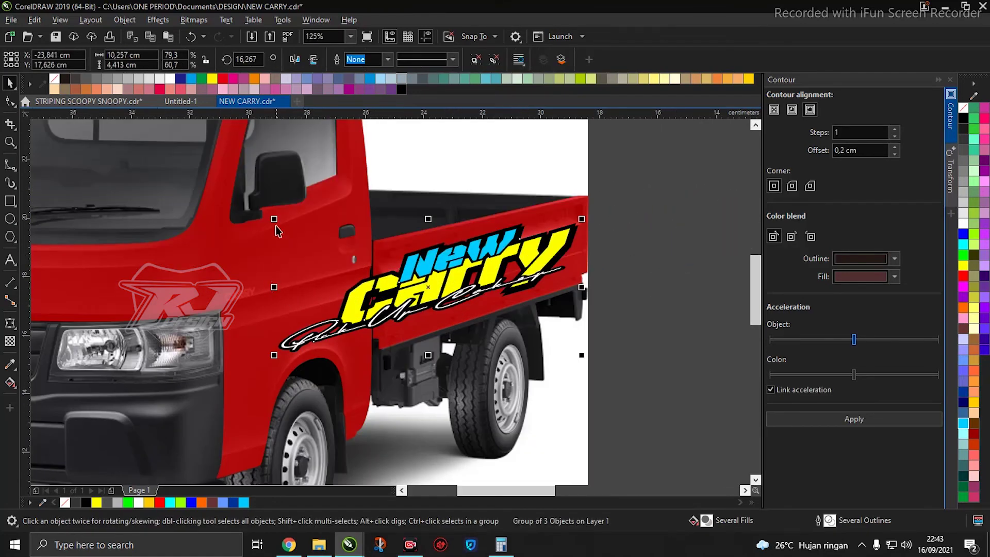
left_click_drag(274, 218, 245, 206)
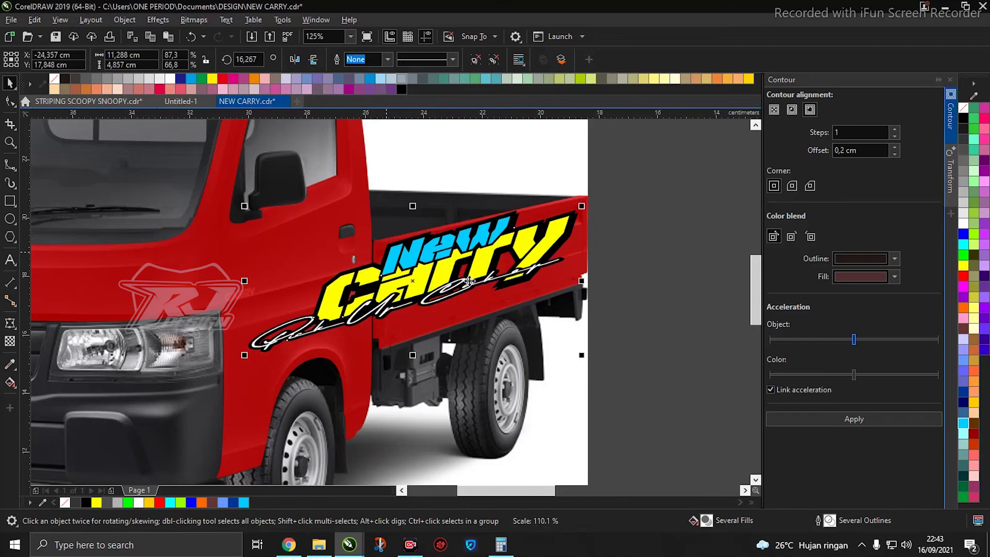
scroll(469, 280, "up", 2)
left_click_drag(469, 281, 451, 272)
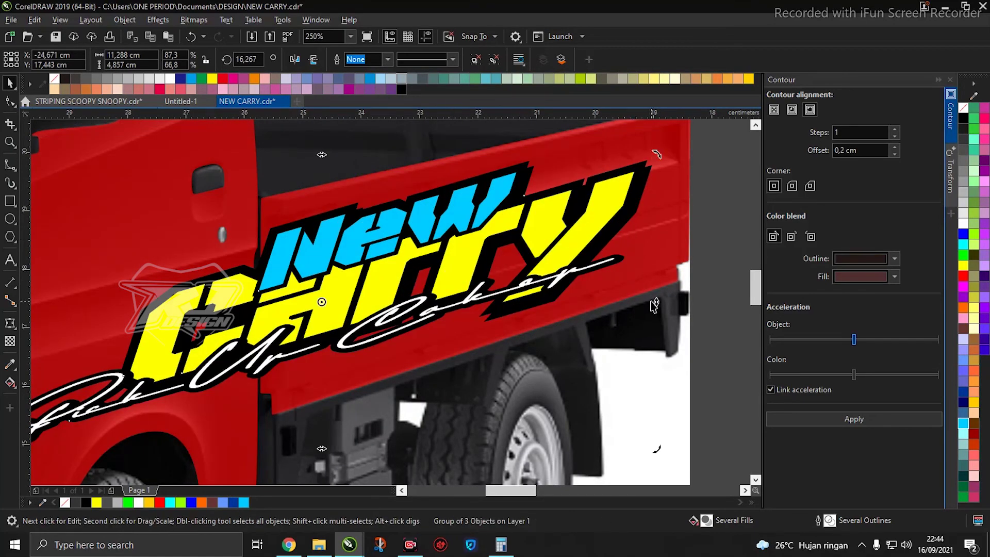
scroll(567, 298, "down", 2)
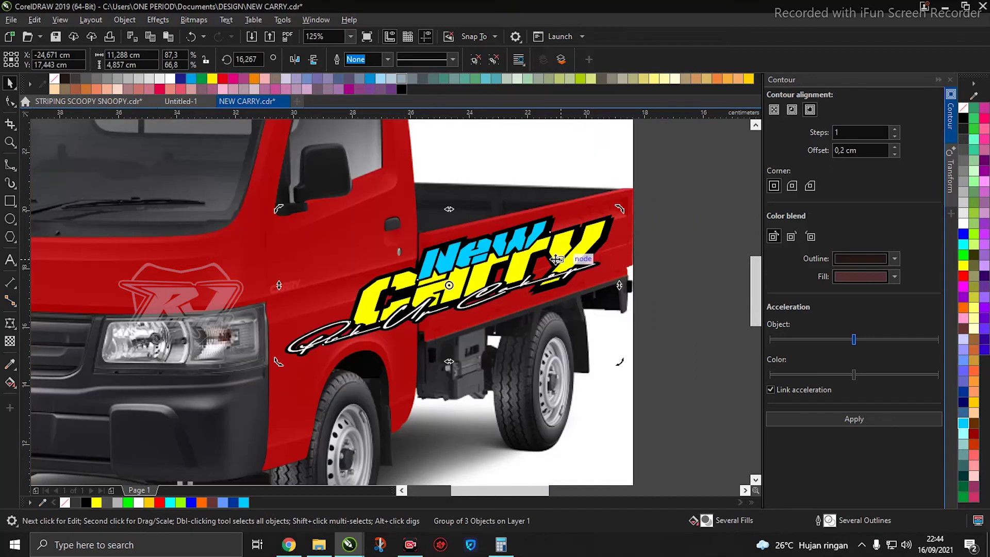
left_click_drag(520, 279, 516, 285)
PowerClip the logo inside the truck's red body shape
scroll(516, 285, "down", 1)
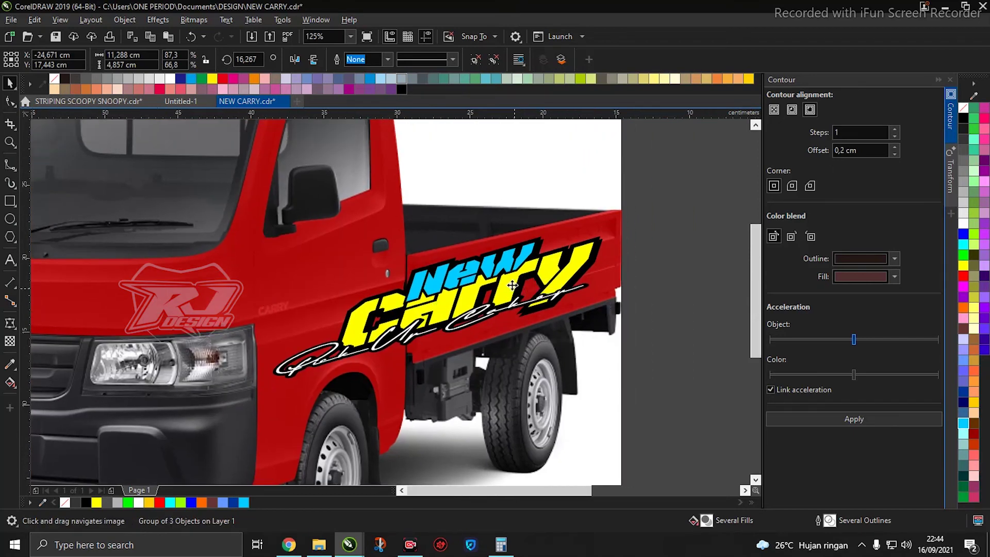
scroll(486, 280, "up", 1)
right_click(486, 283)
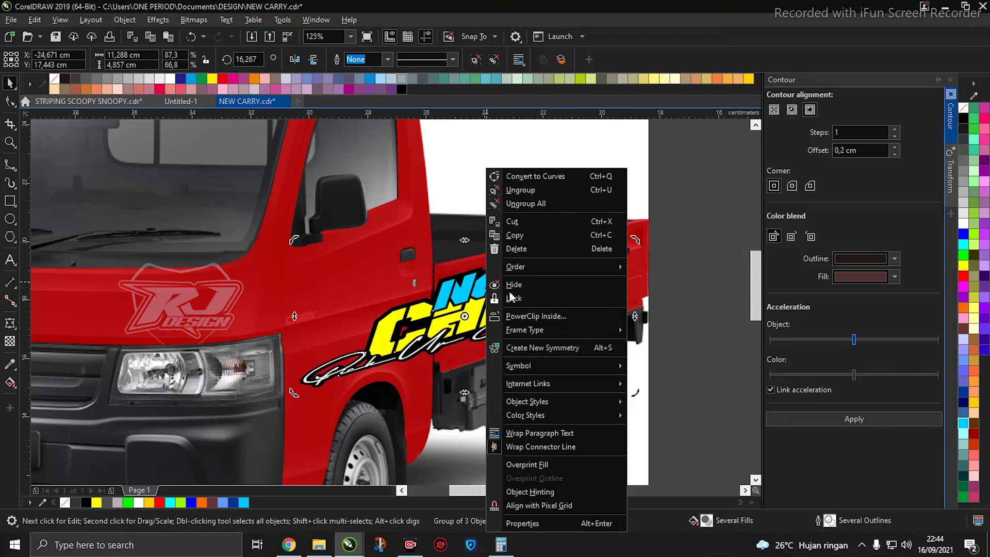
left_click(542, 317)
left_click(391, 284)
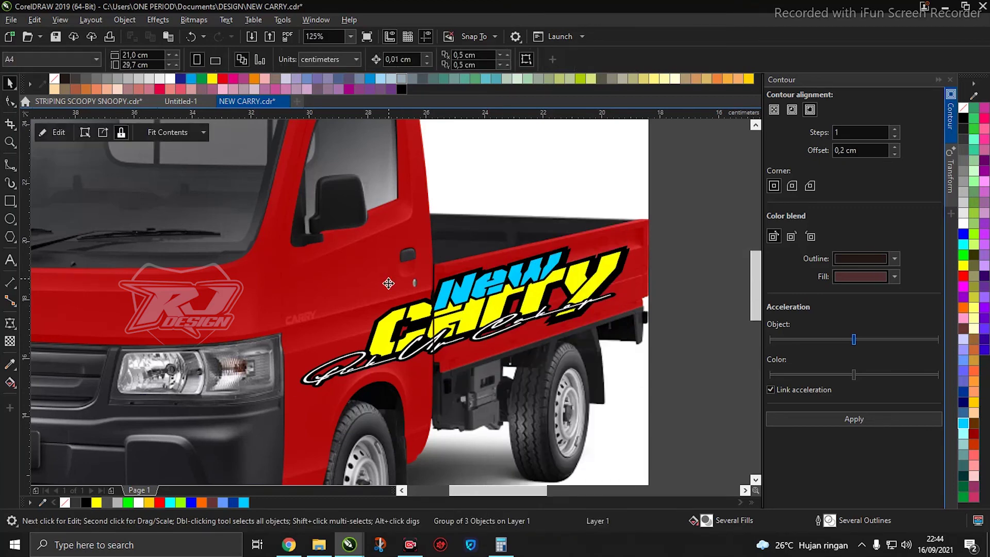
Open the body's PowerClip contents and send the logo to the back of the layer beneath the shading
left_click(550, 288, "ctrl")
left_click(477, 307)
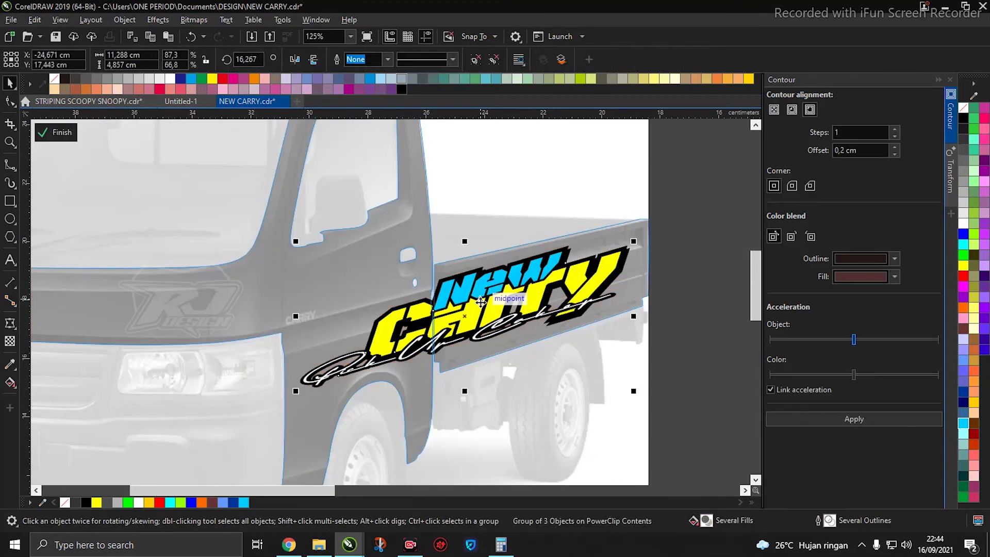
right_click(442, 305)
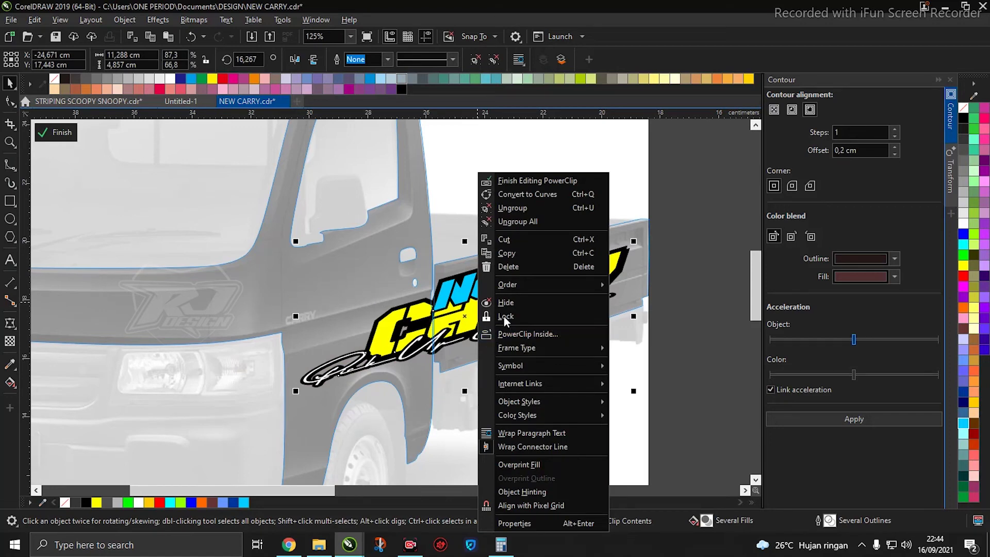
mouse_move(544, 286)
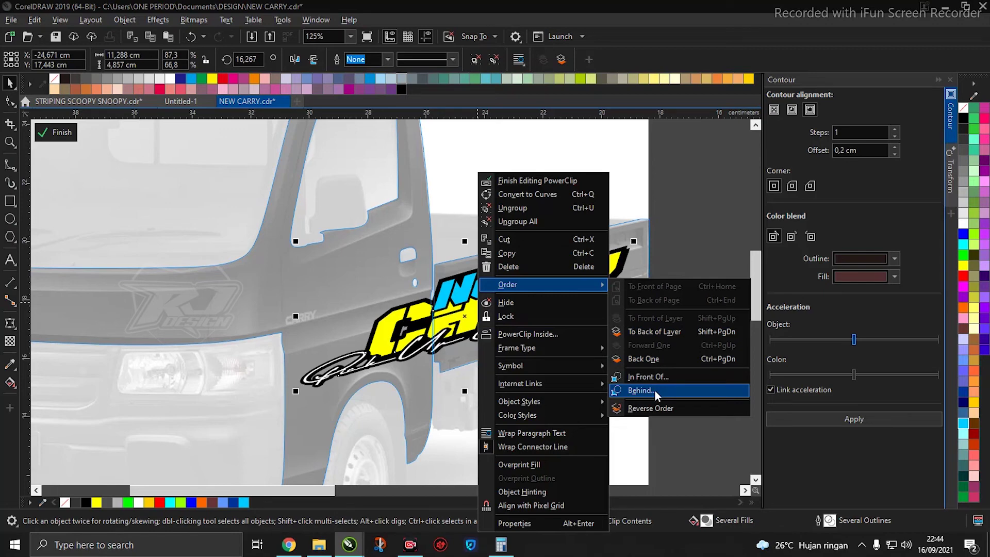
left_click(669, 333)
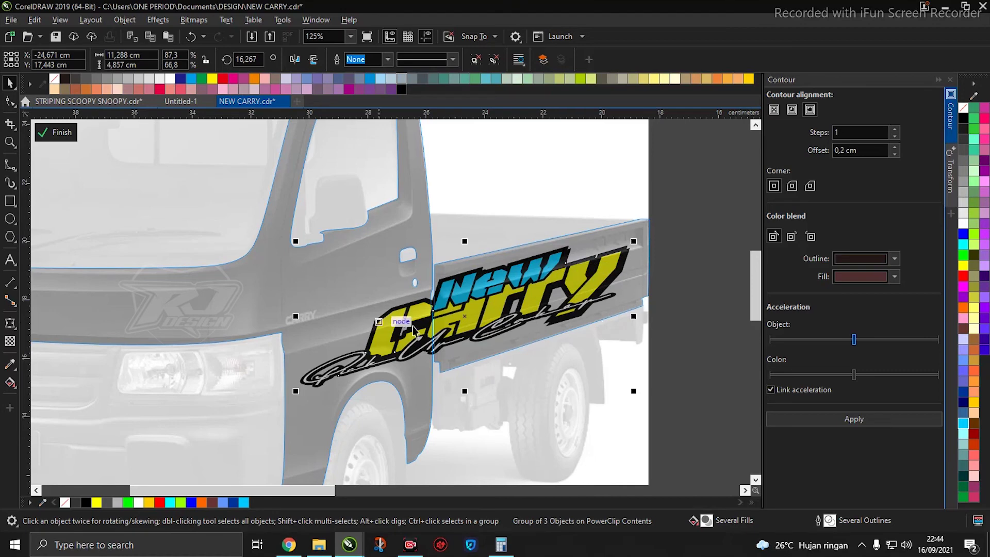
Inspect the shading over the logo and finish editing the PowerClip
scroll(462, 334, "up", 2)
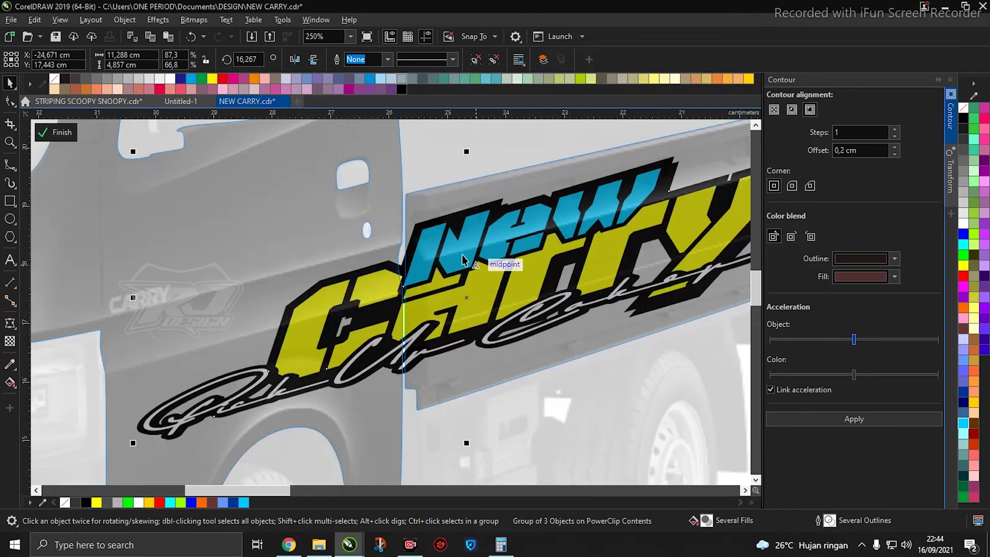
left_click_drag(232, 218, 393, 252)
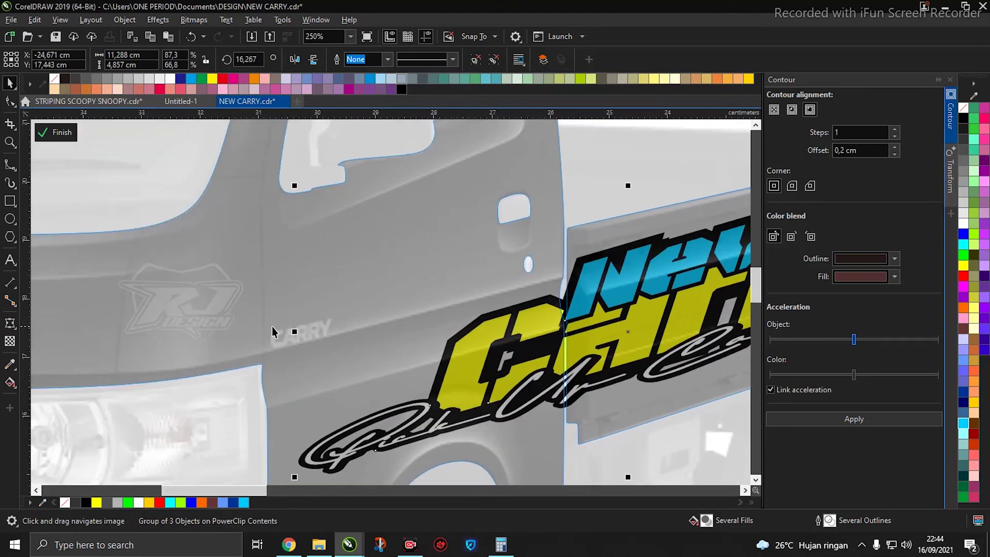
scroll(326, 306, "down", 2)
left_click(689, 360, "ctrl")
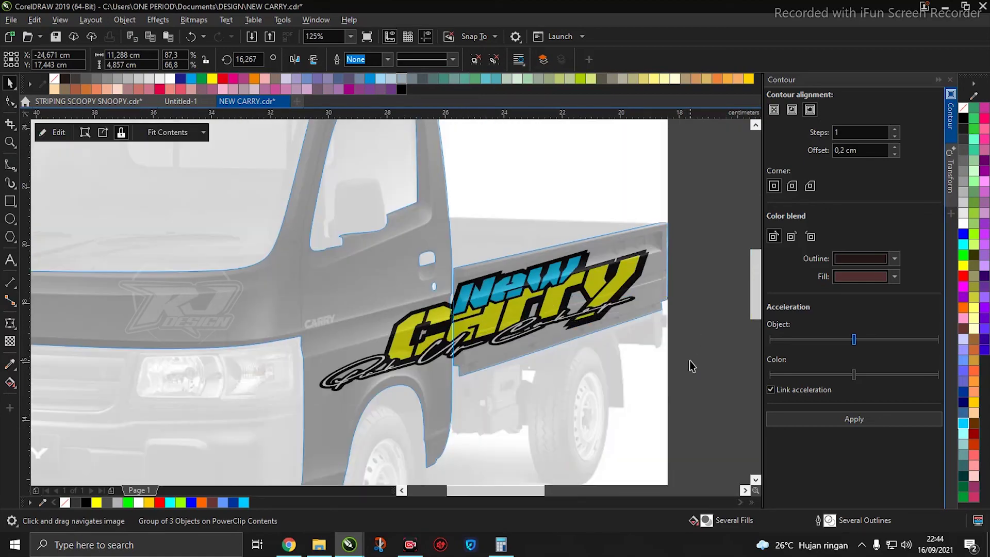
left_click(673, 348)
scroll(568, 278, "up", 2)
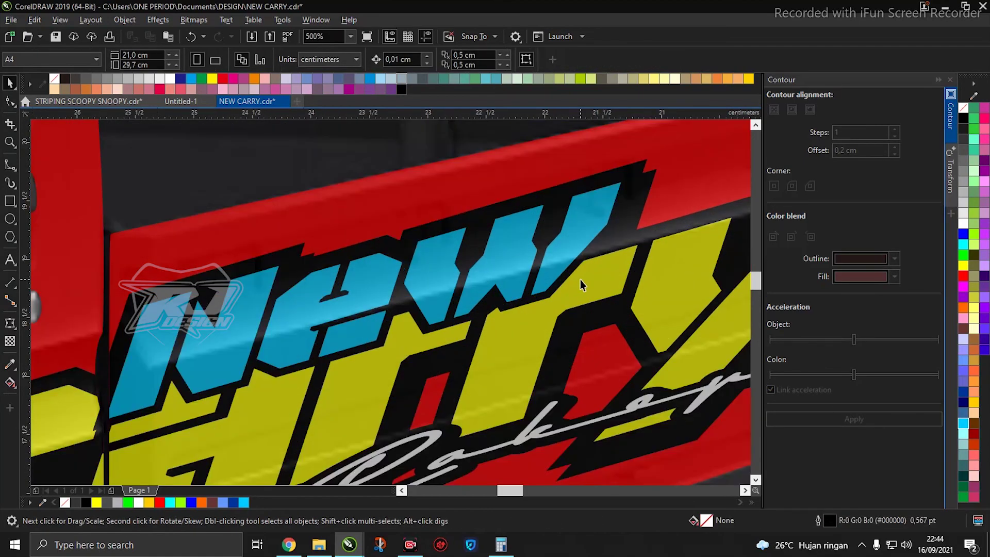
Collapse the Contour docker and examine how the New Carry logo looks on the whole red truck
scroll(580, 279, "down", 6)
scroll(553, 295, "up", 2)
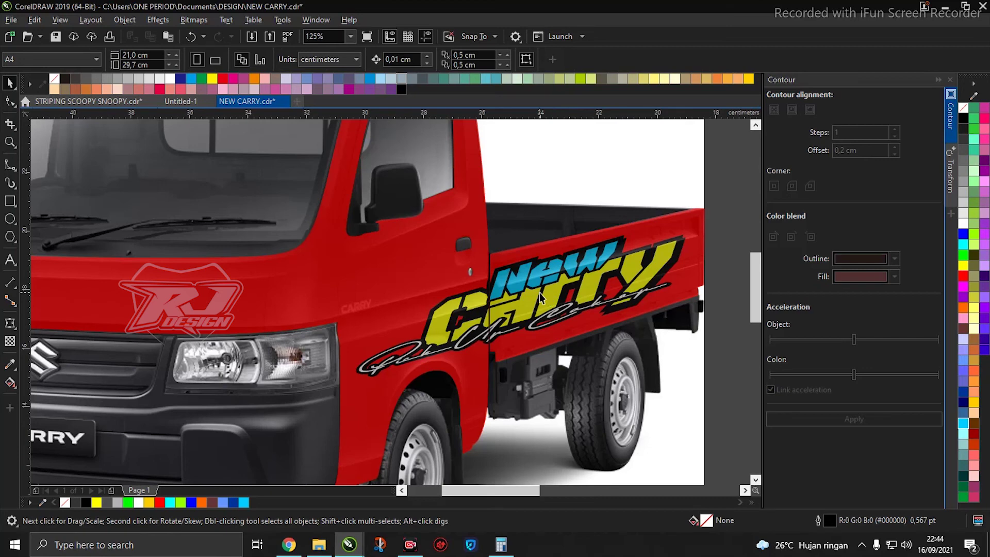
left_click(938, 80)
scroll(558, 276, "down", 1)
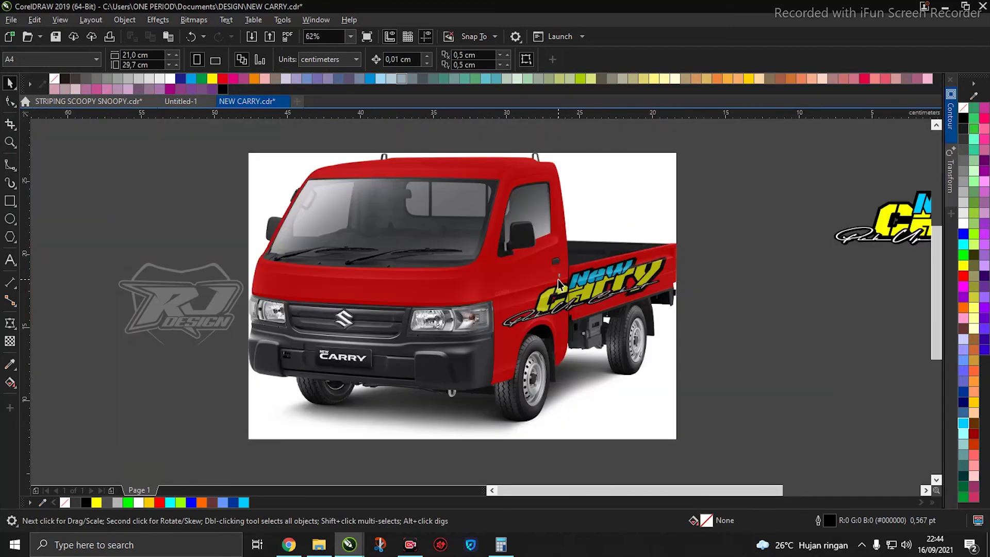
left_click_drag(469, 239, 473, 245)
left_click_drag(651, 287, 578, 281)
scroll(534, 275, "down", 2)
scroll(426, 290, "up", 2)
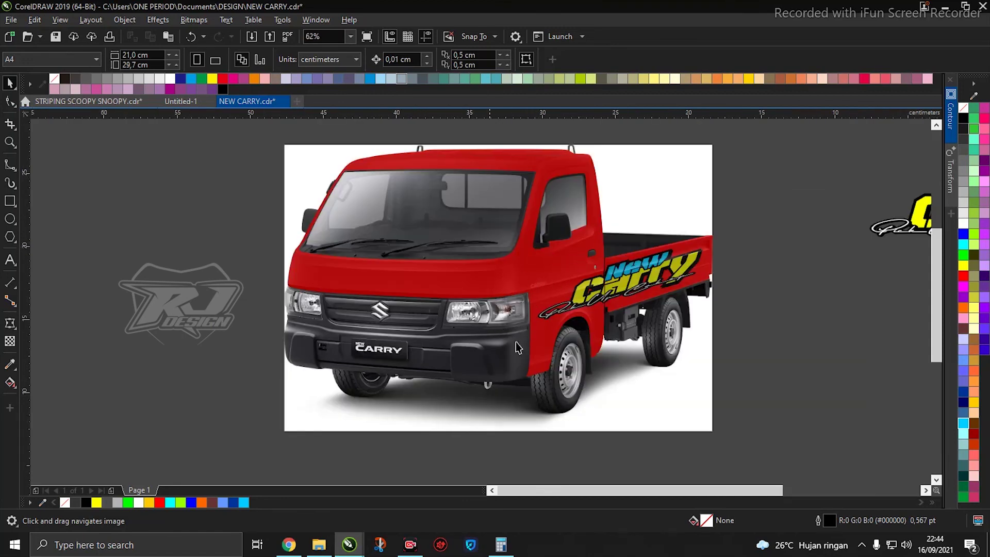
Move the loose New Carry logo group off the page to the empty area above and beside the truck
scroll(541, 311, "up", 1)
scroll(694, 292, "down", 3)
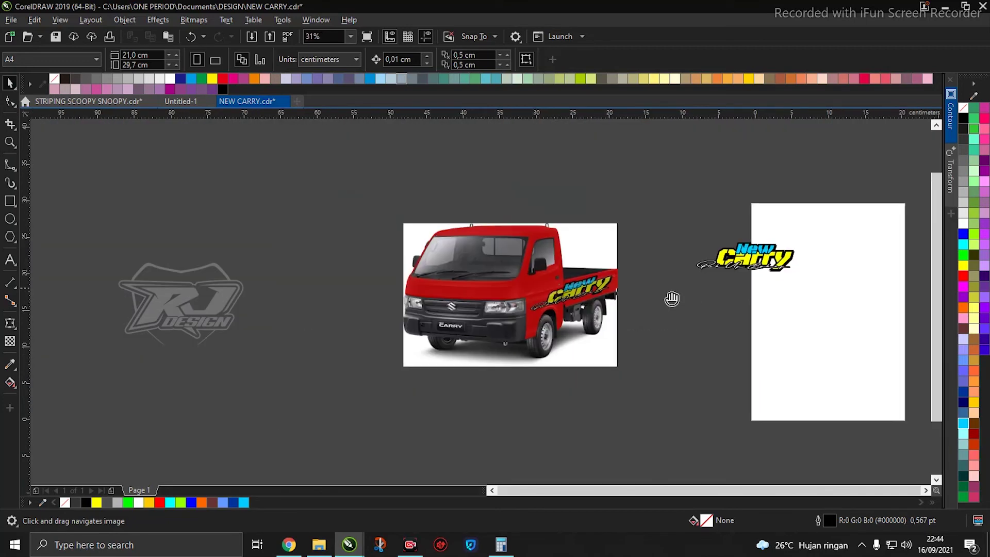
left_click_drag(597, 232, 717, 330)
left_click_drag(639, 269, 581, 187)
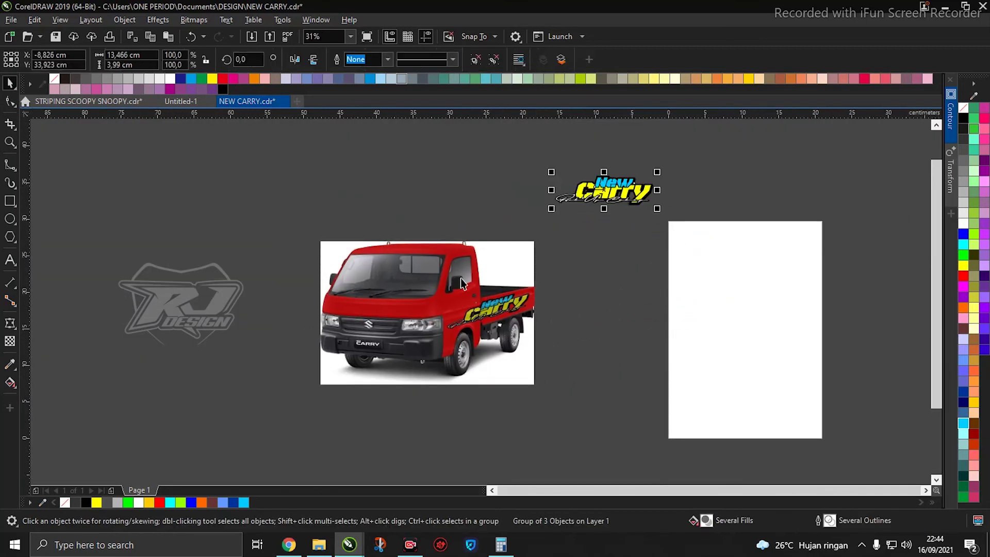
Place a copy of the original black truck photo beside the red mockup
scroll(461, 278, "up", 2)
left_click(546, 246)
scroll(545, 245, "down", 3)
left_click_drag(585, 249, 355, 253)
scroll(332, 297, "up", 2)
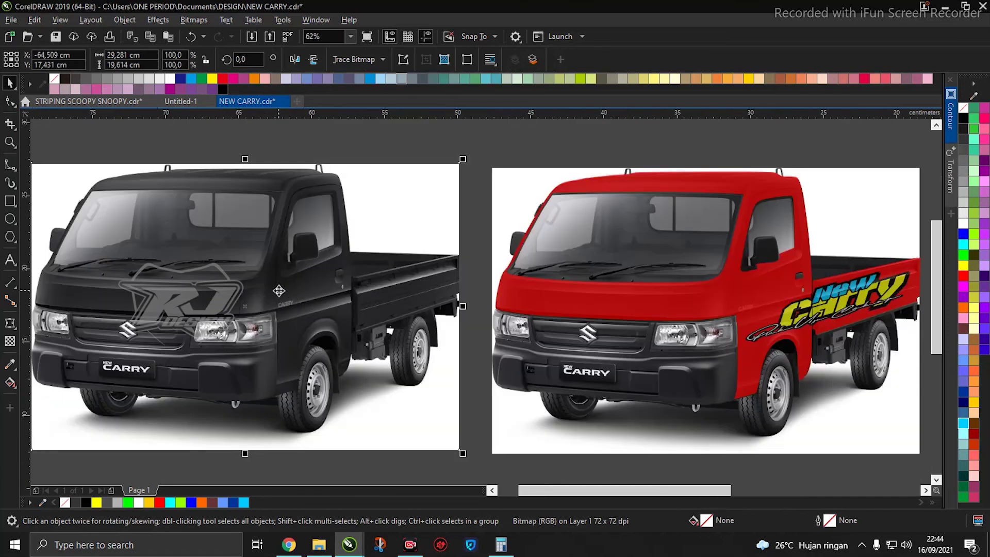
Compare the original black truck photo with the red mockup and delete the copied photo
scroll(279, 290, "up", 2)
scroll(281, 422, "down", 3)
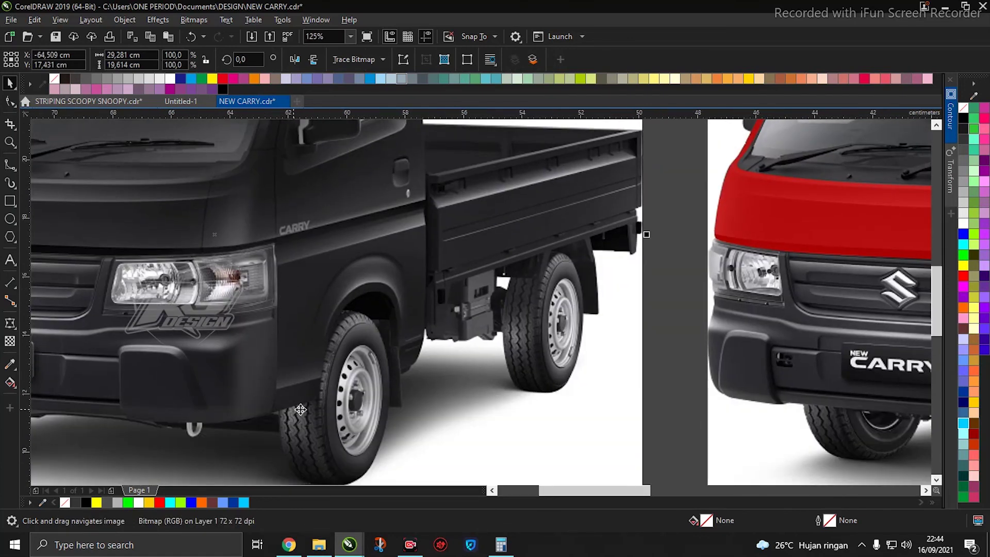
left_click_drag(437, 290, 400, 386)
scroll(400, 386, "up", 1)
scroll(394, 279, "down", 2)
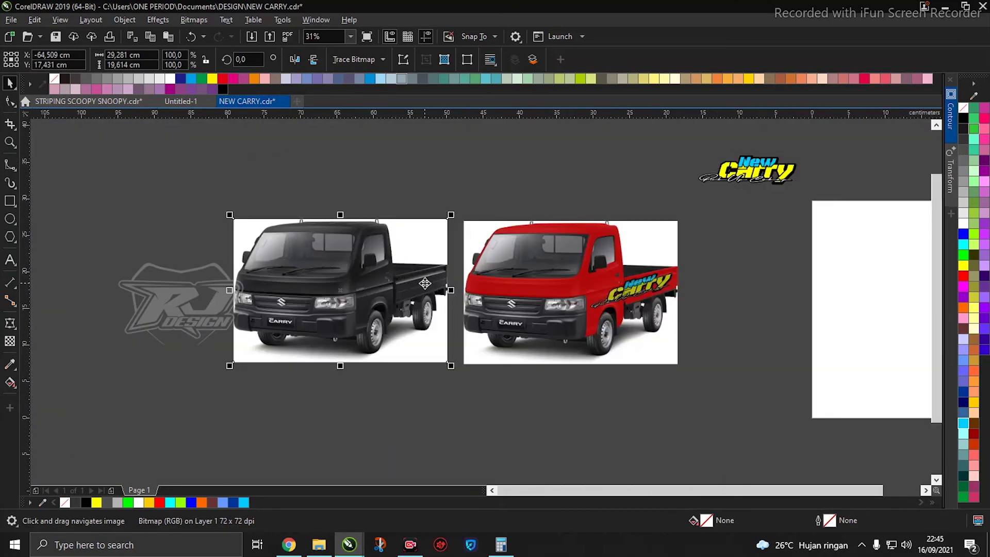
scroll(407, 297, "right", 1)
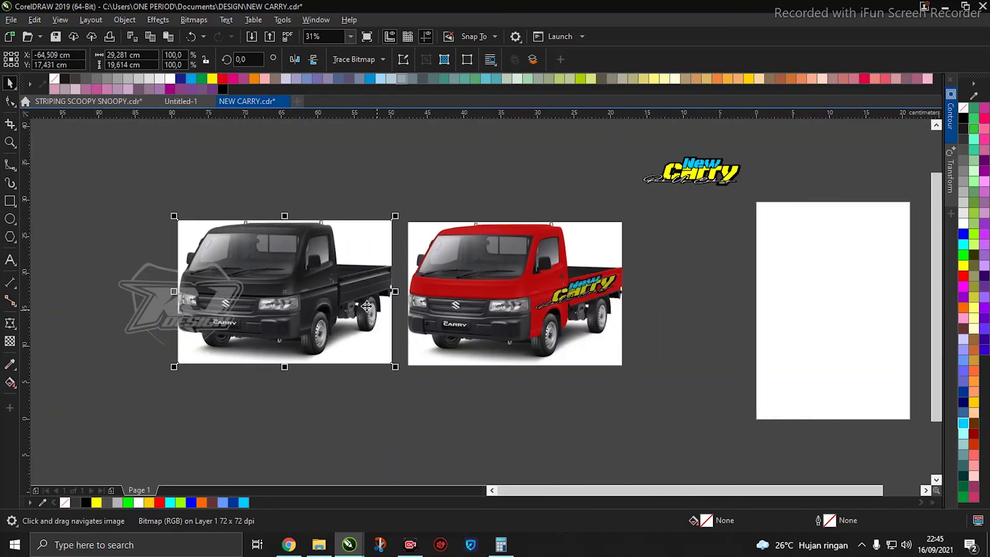
scroll(404, 294, "up", 1)
key("Delete")
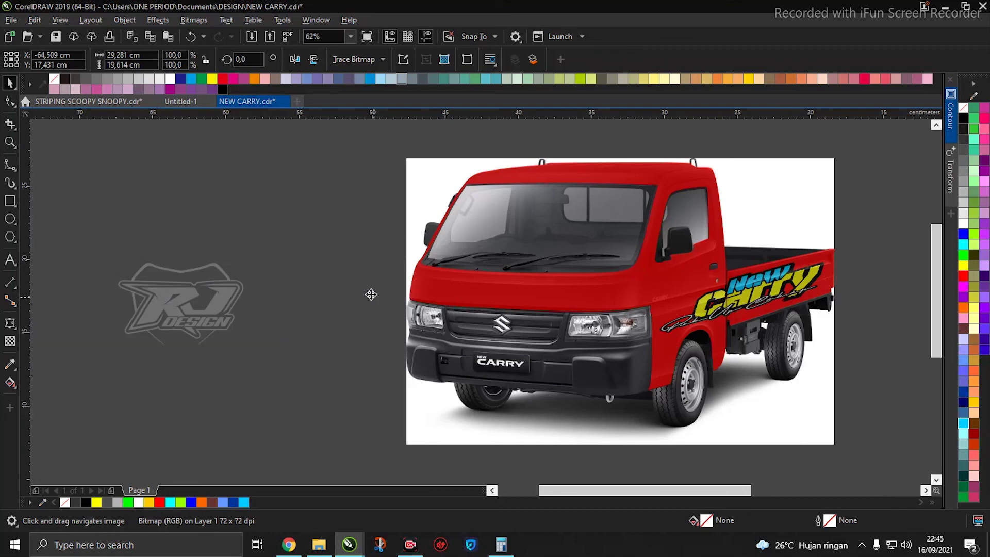
Examine the finished red truck mockup with the logo across the cab and cargo bed side
left_click_drag(591, 296, 518, 298)
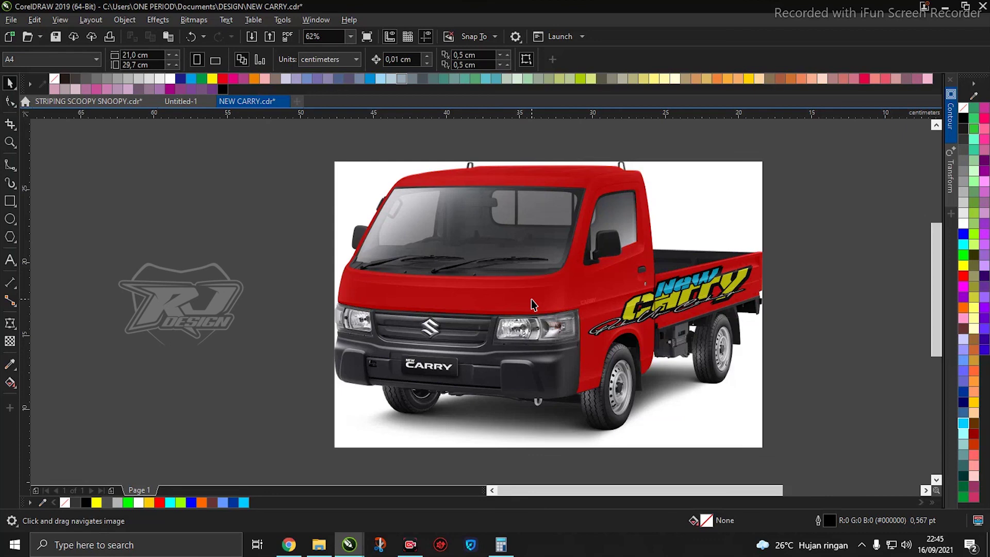
left_click_drag(335, 274, 165, 289)
scroll(361, 329, "up", 1)
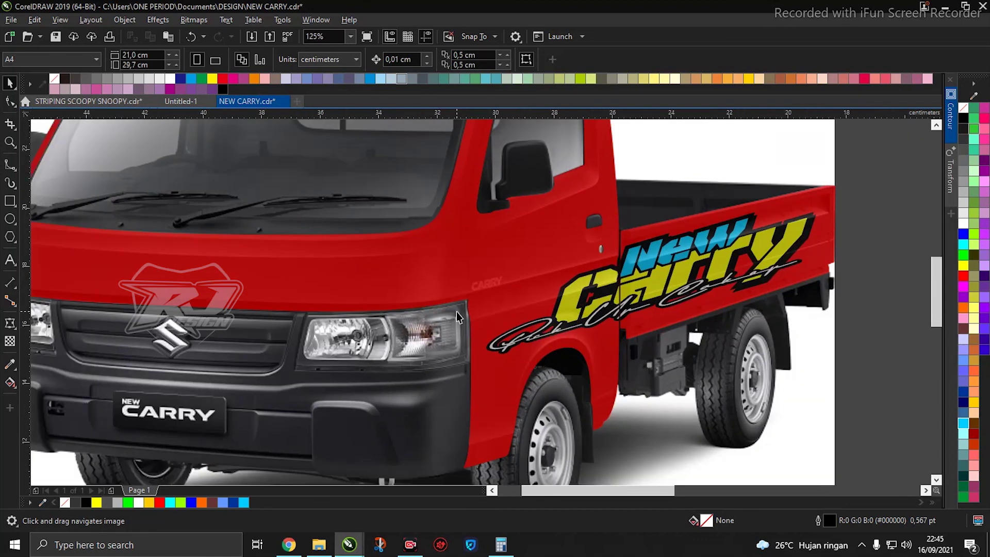
scroll(436, 291, "down", 1)
scroll(436, 292, "down", 2)
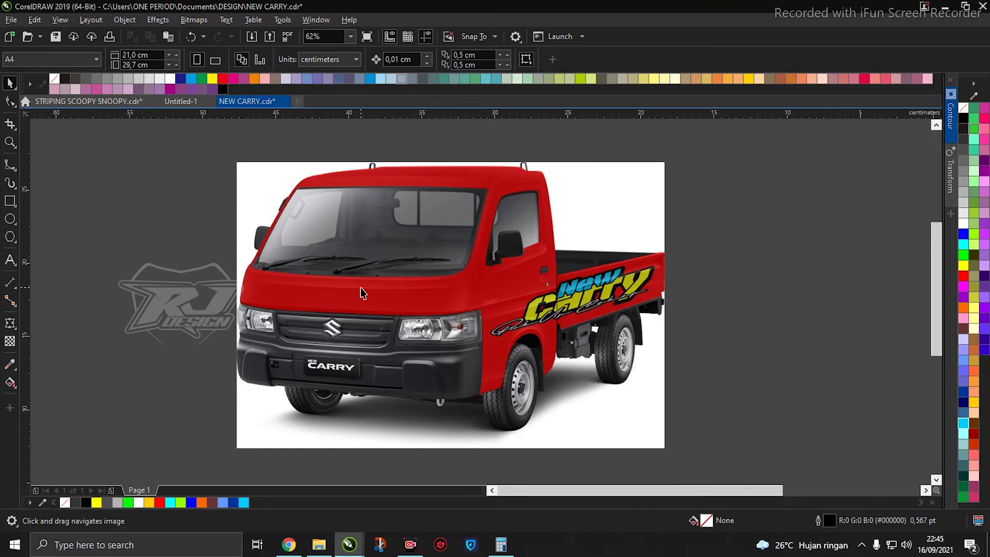
left_click_drag(361, 287, 395, 281)
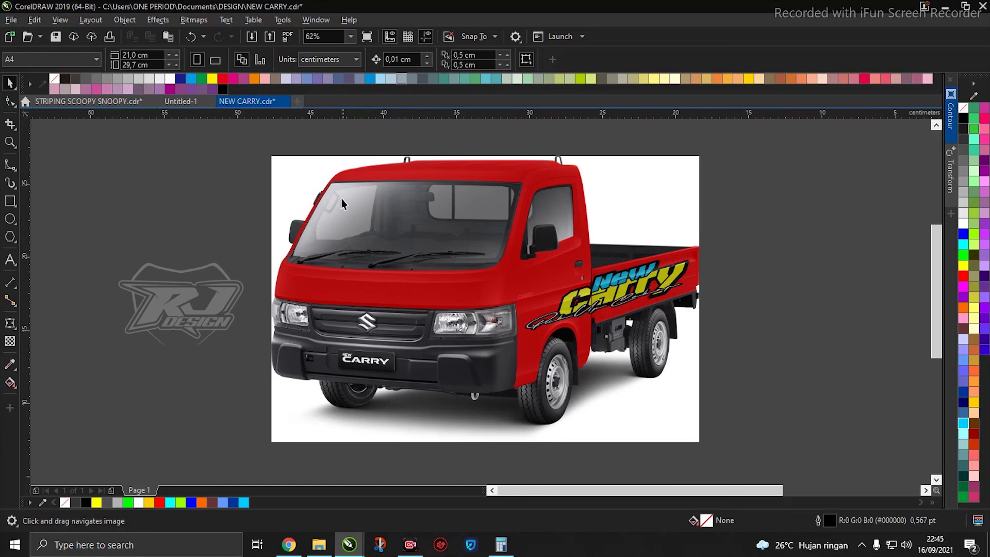
left_click_drag(249, 151, 714, 444)
left_click_drag(750, 409, 707, 395)
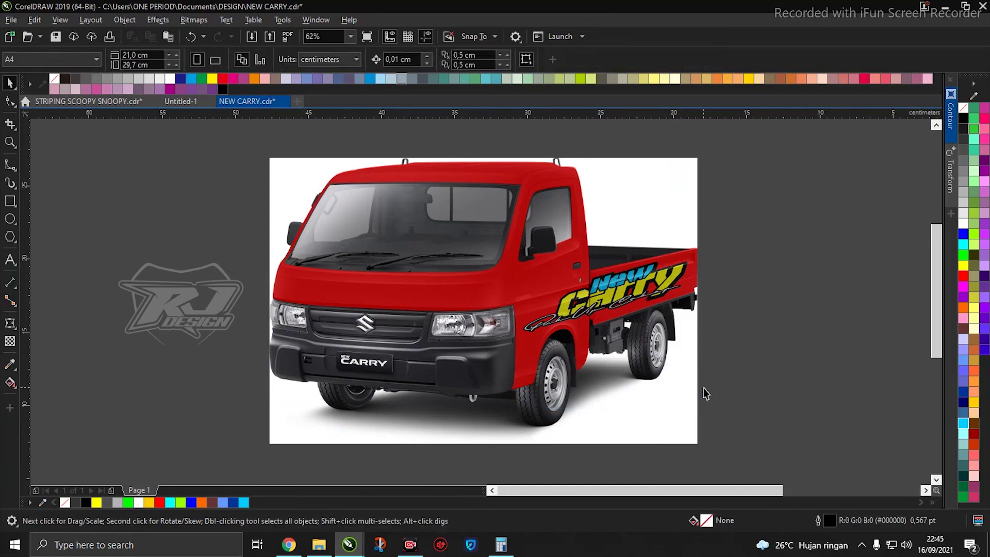
left_click_drag(700, 350, 703, 381)
left_click_drag(737, 155, 250, 449)
left_click_drag(260, 180, 249, 220)
left_click_drag(208, 161, 486, 266)
scroll(725, 429, "down", 2)
left_click(754, 419)
scroll(652, 354, "up", 1)
left_click_drag(547, 385, 553, 361)
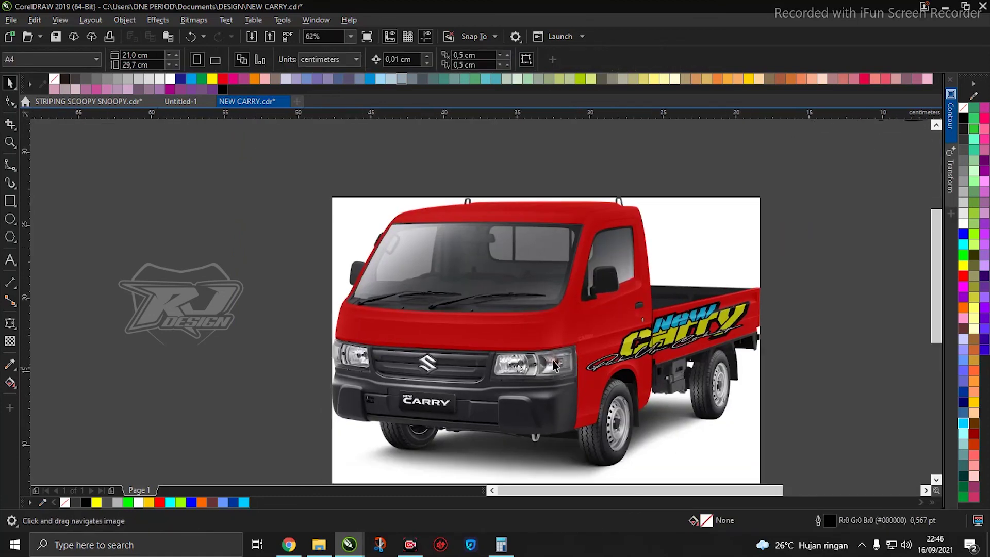
left_click_drag(484, 360, 520, 325)
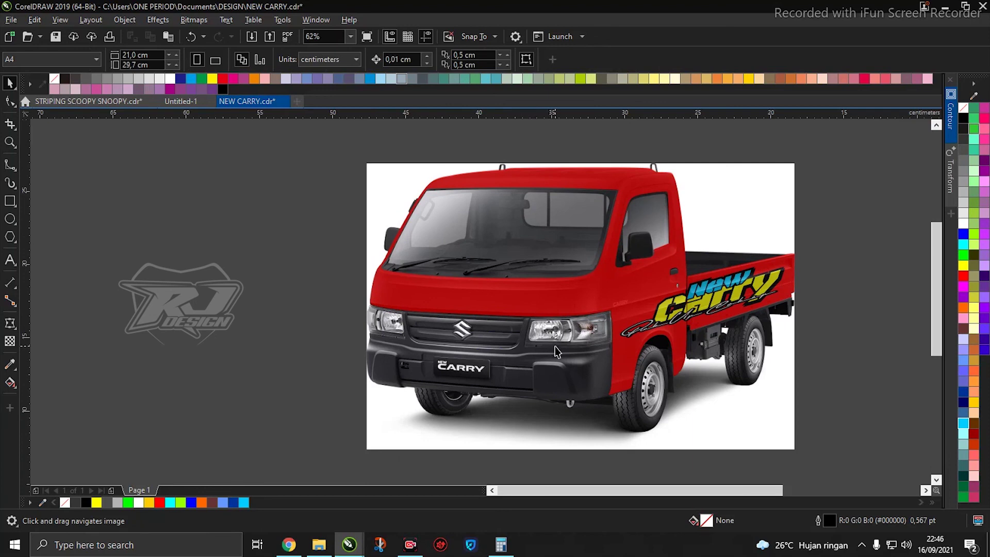